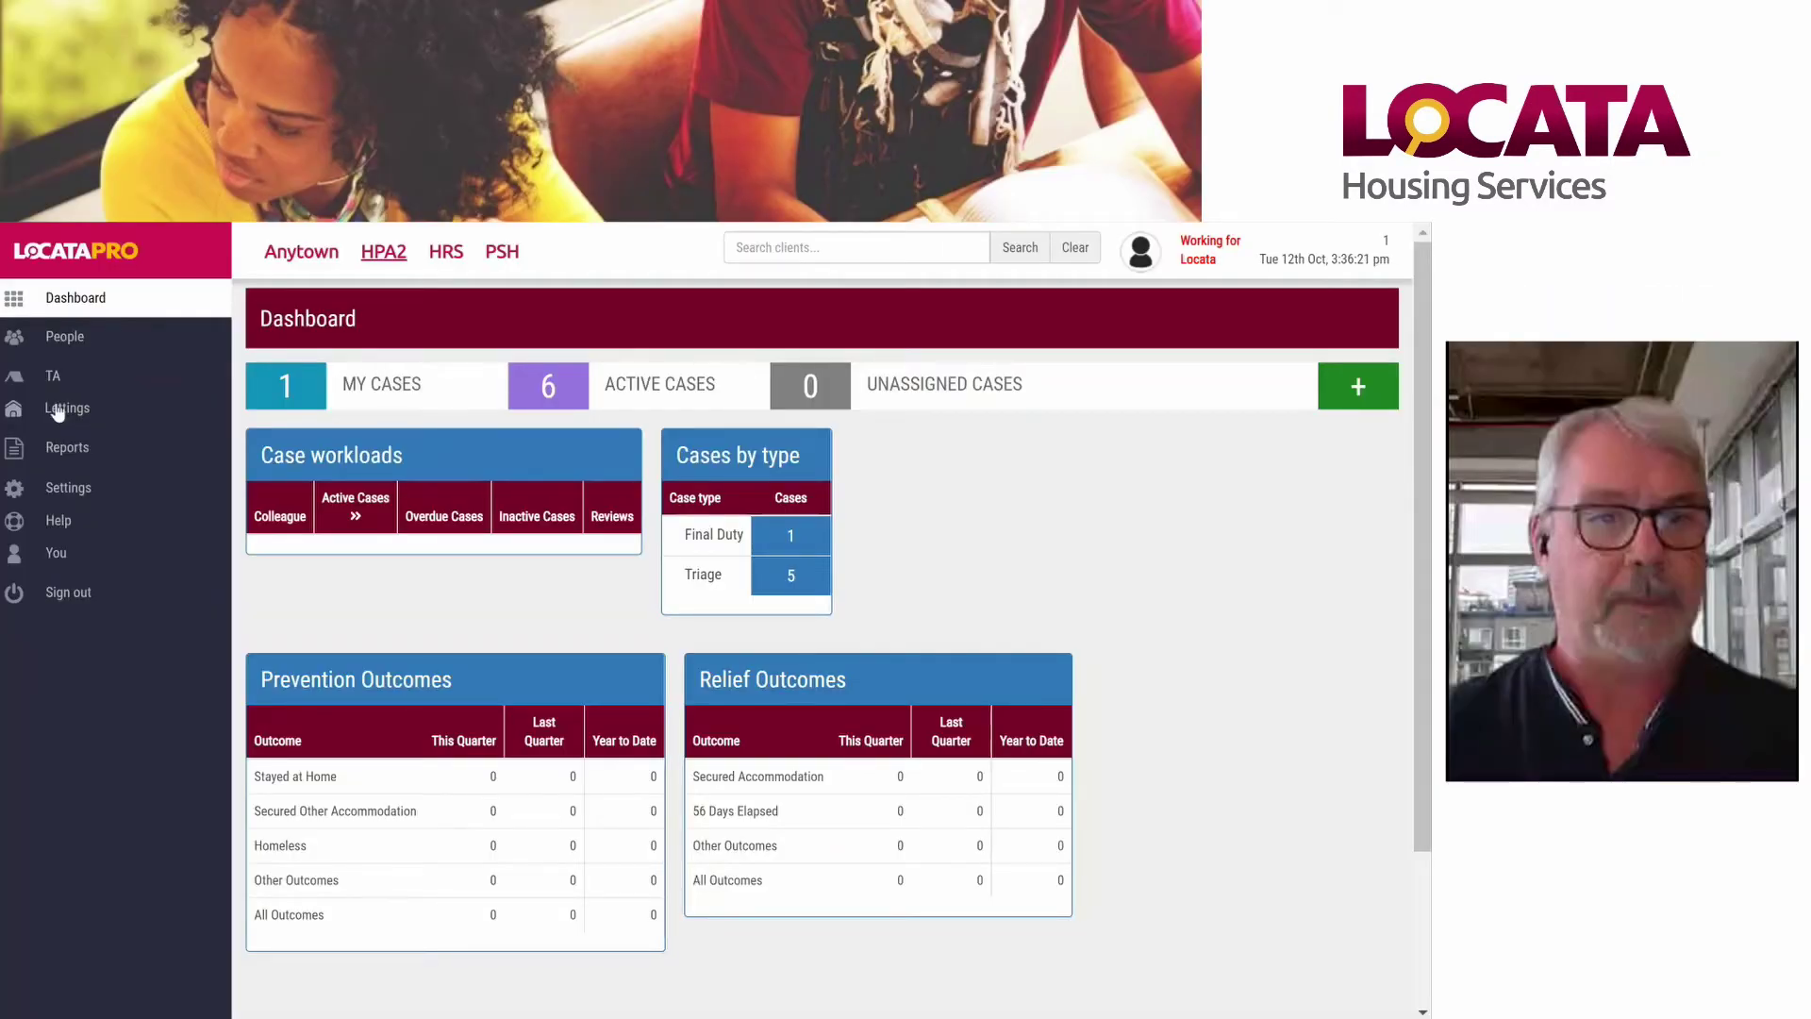
Step: Open the tasks and questions setup for cases from the system settings
left_click(66, 491)
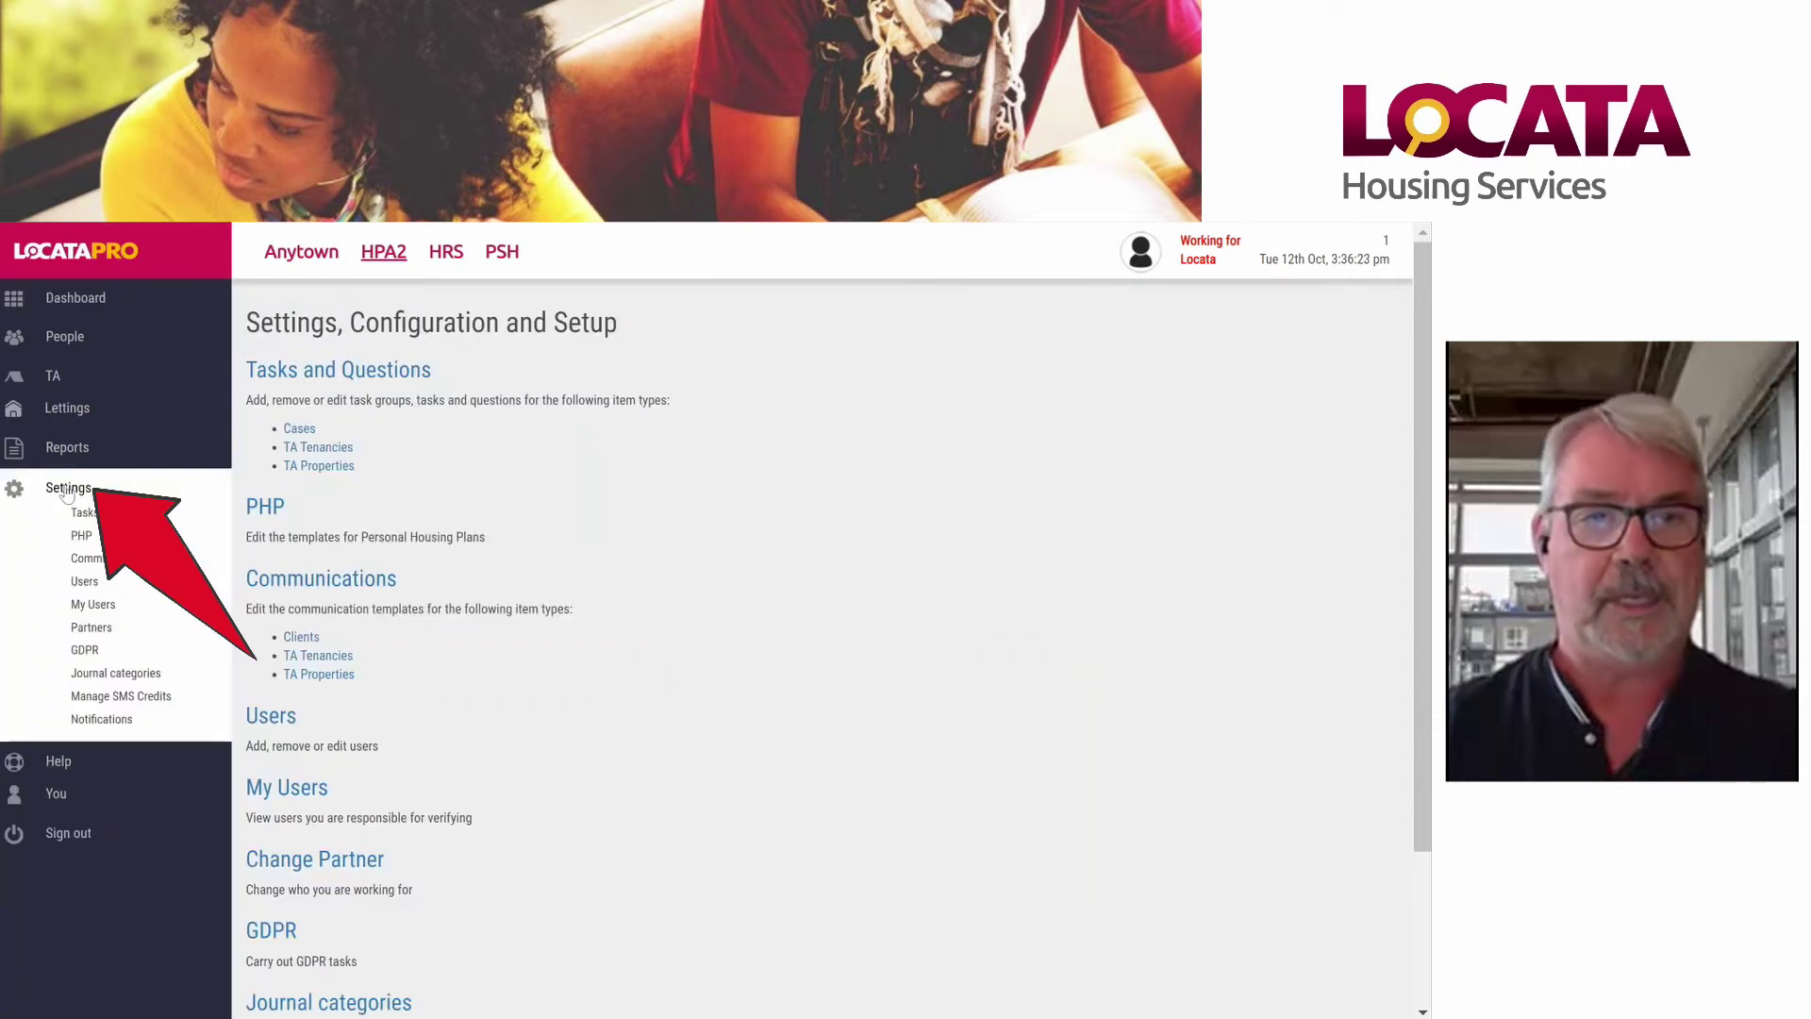
left_click(308, 375)
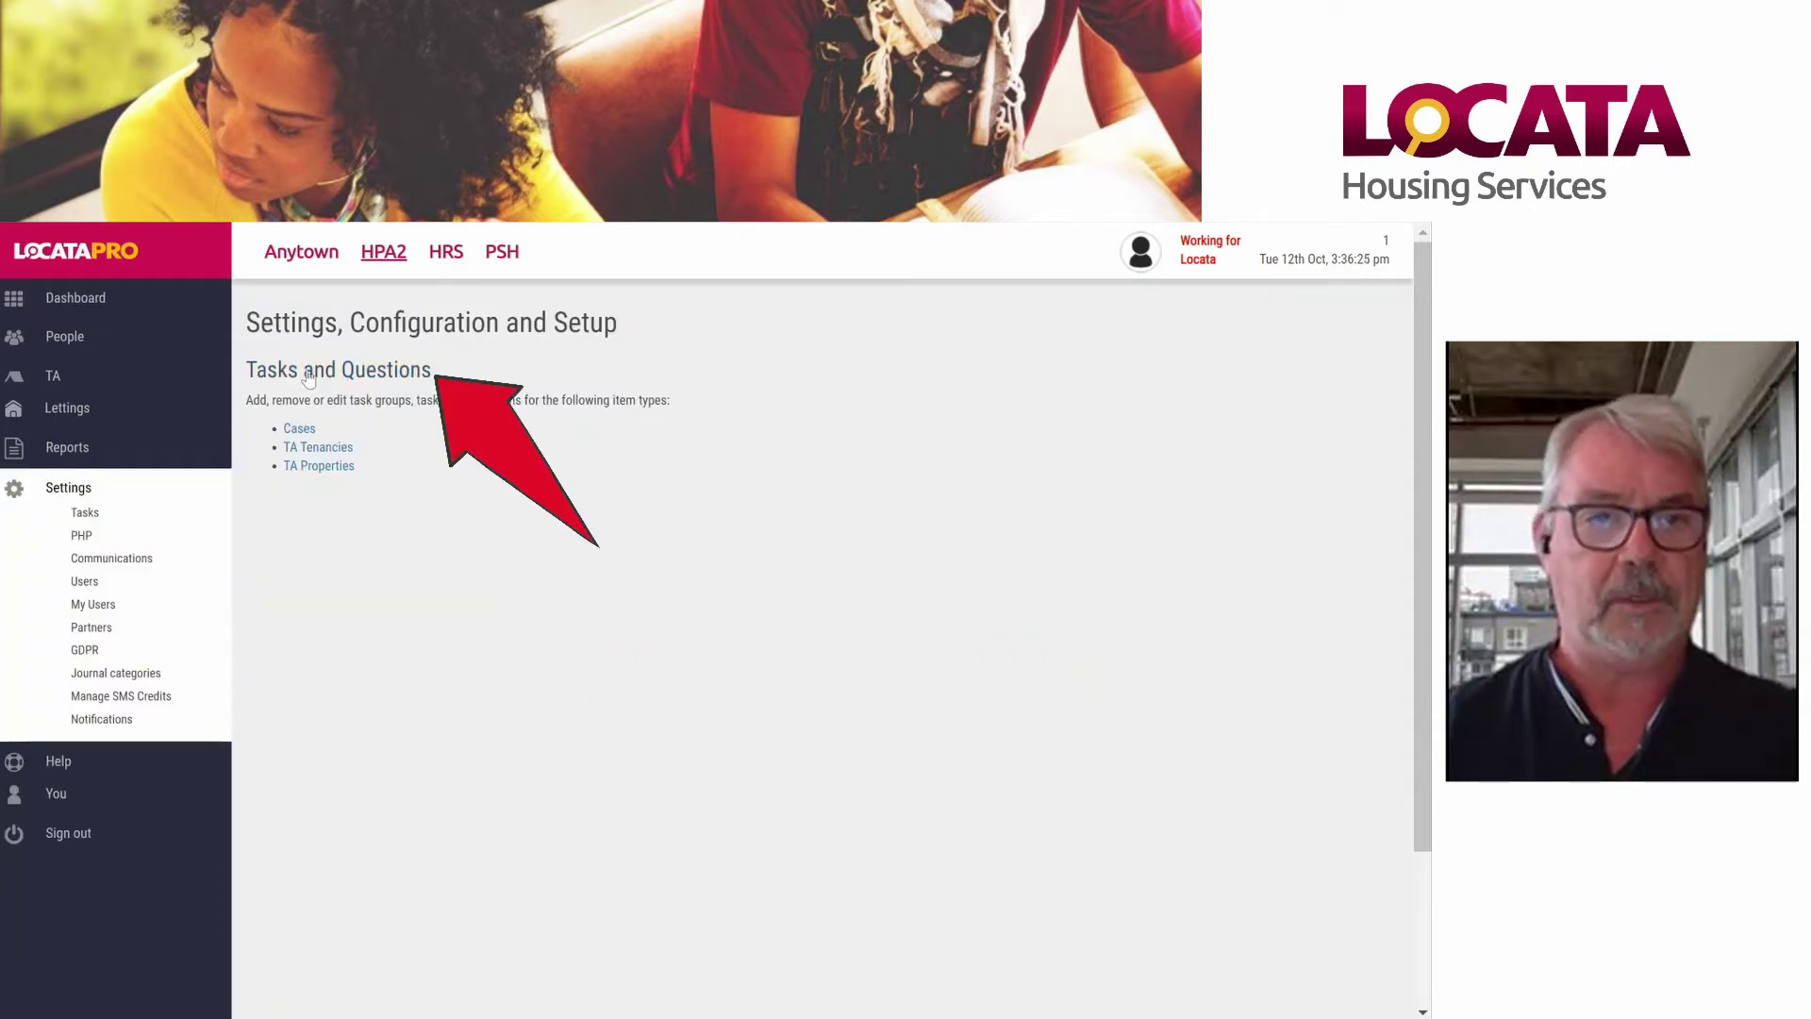
left_click(304, 430)
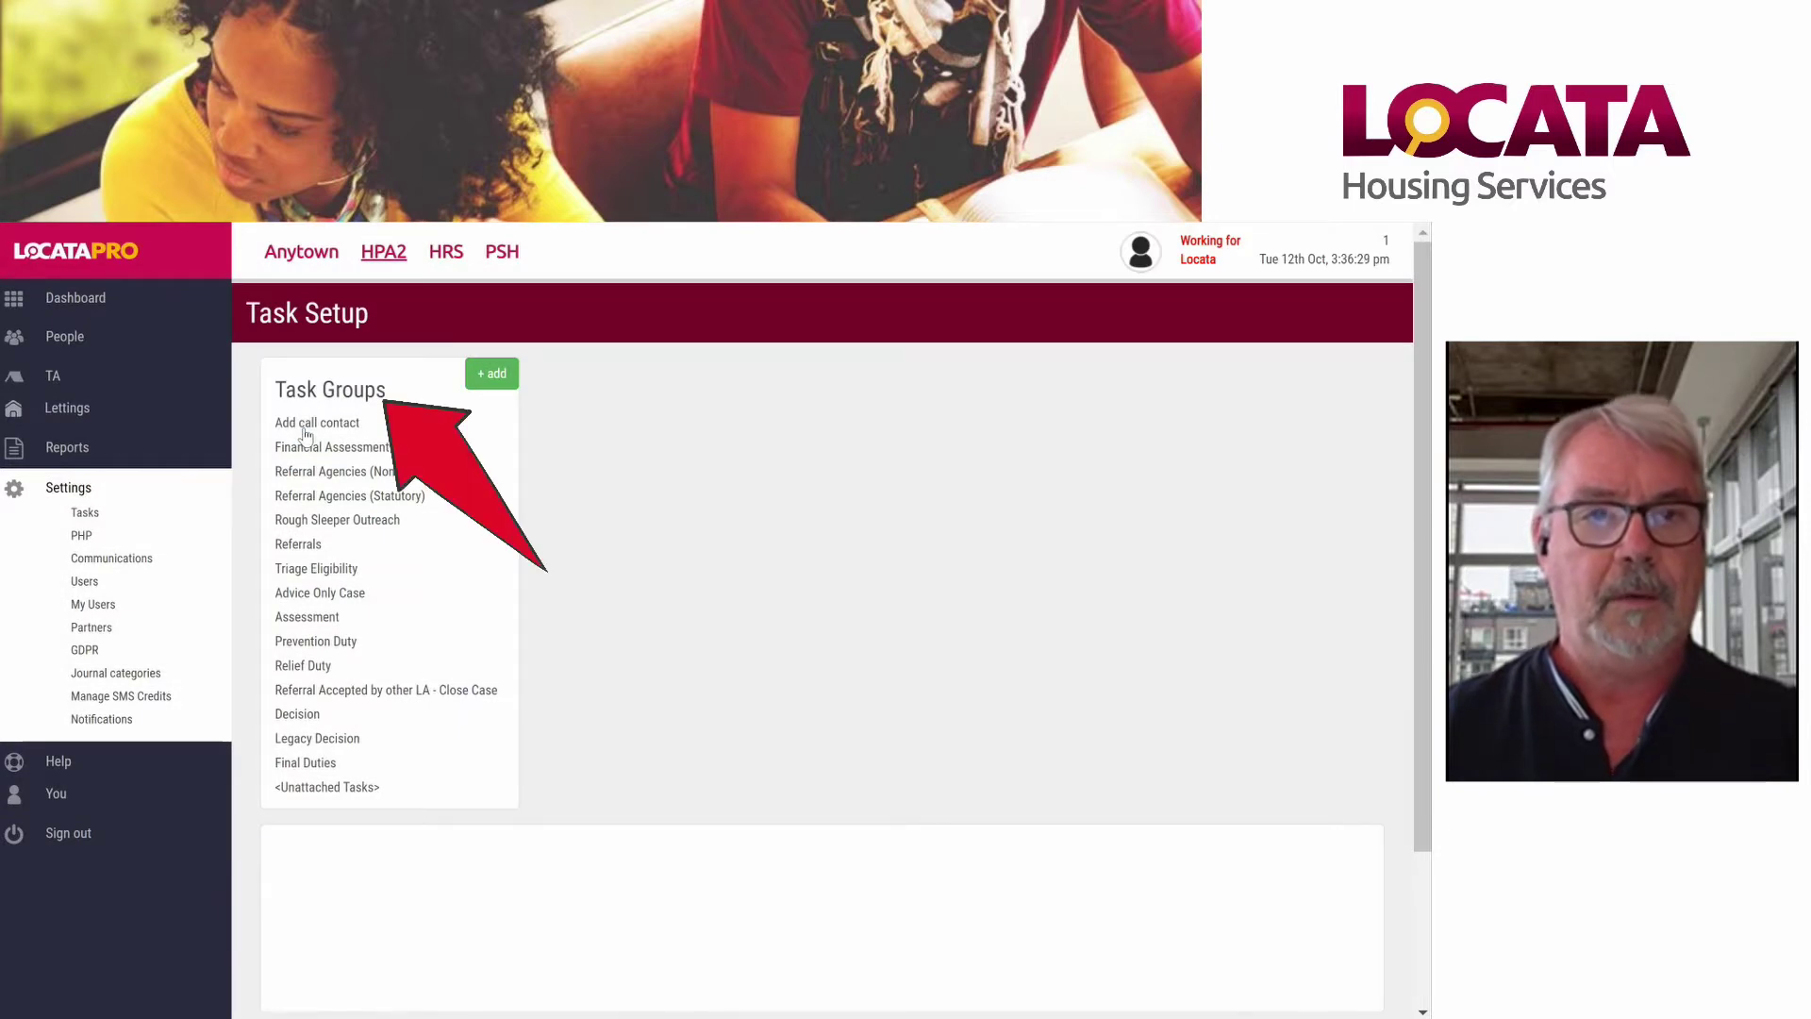
Step: Create a task group named "Add Customer Contacts" and save it
left_click(494, 374)
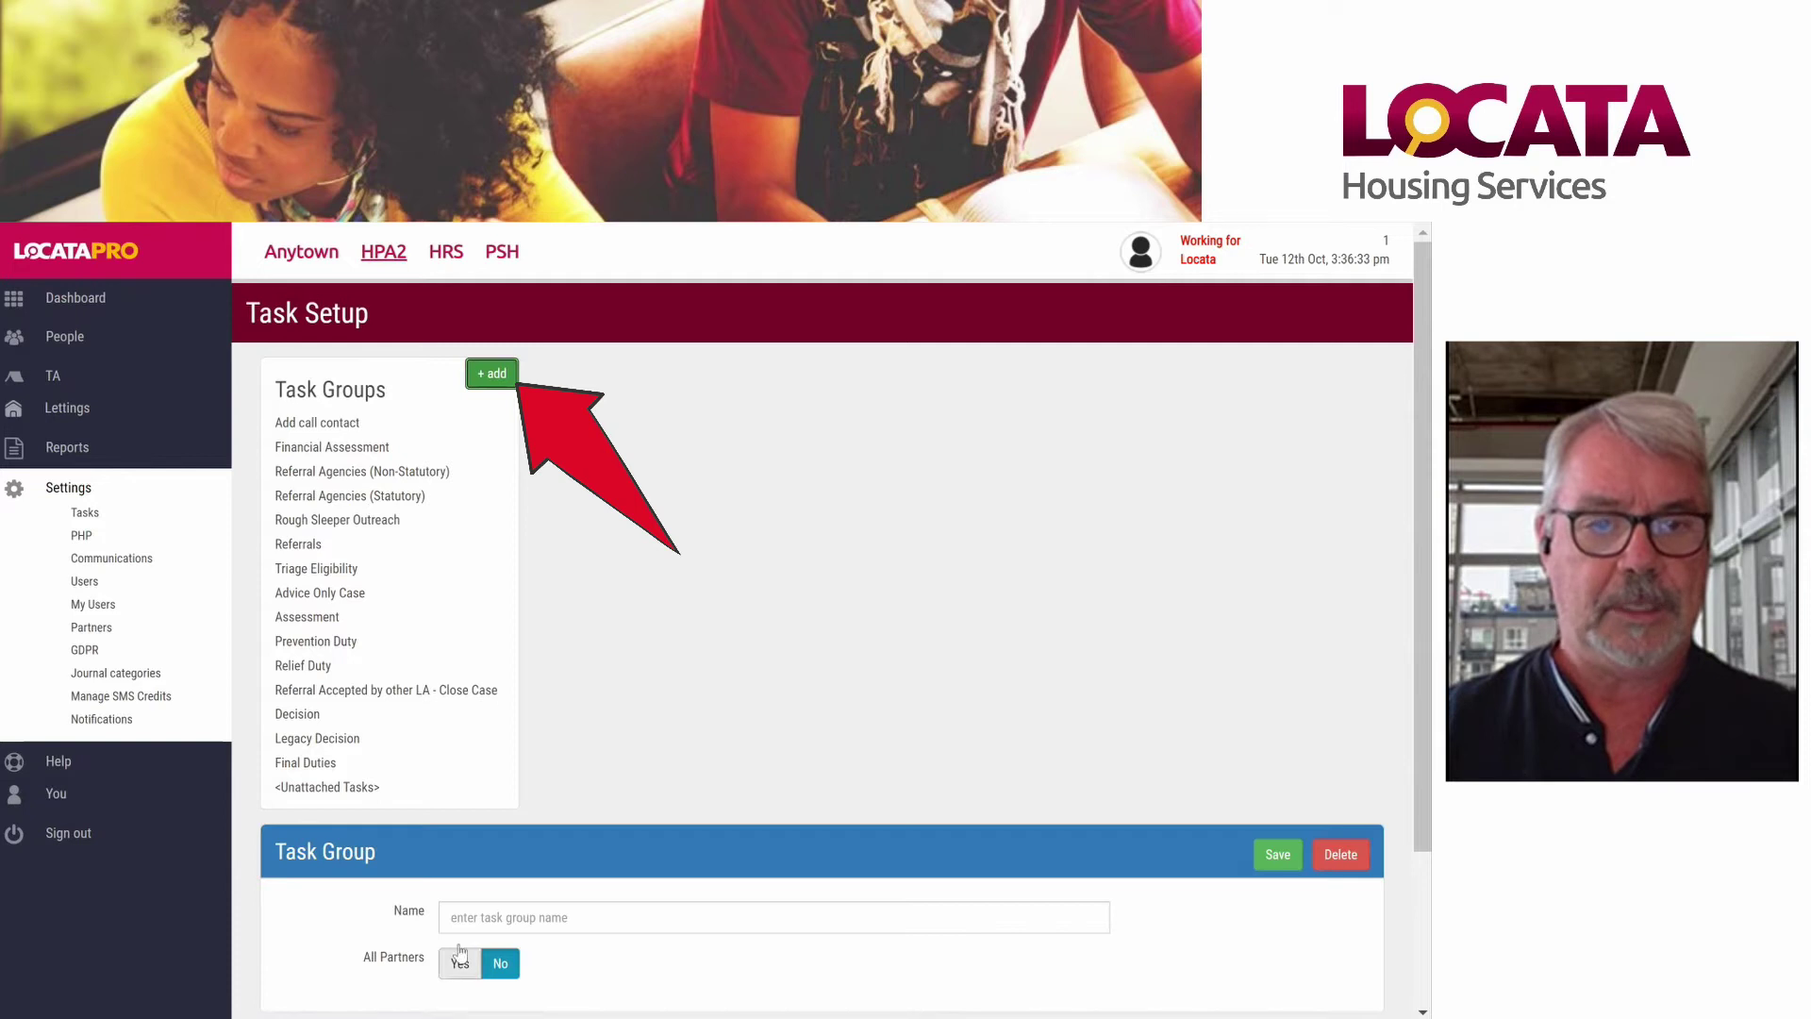
left_click(475, 917)
type("A")
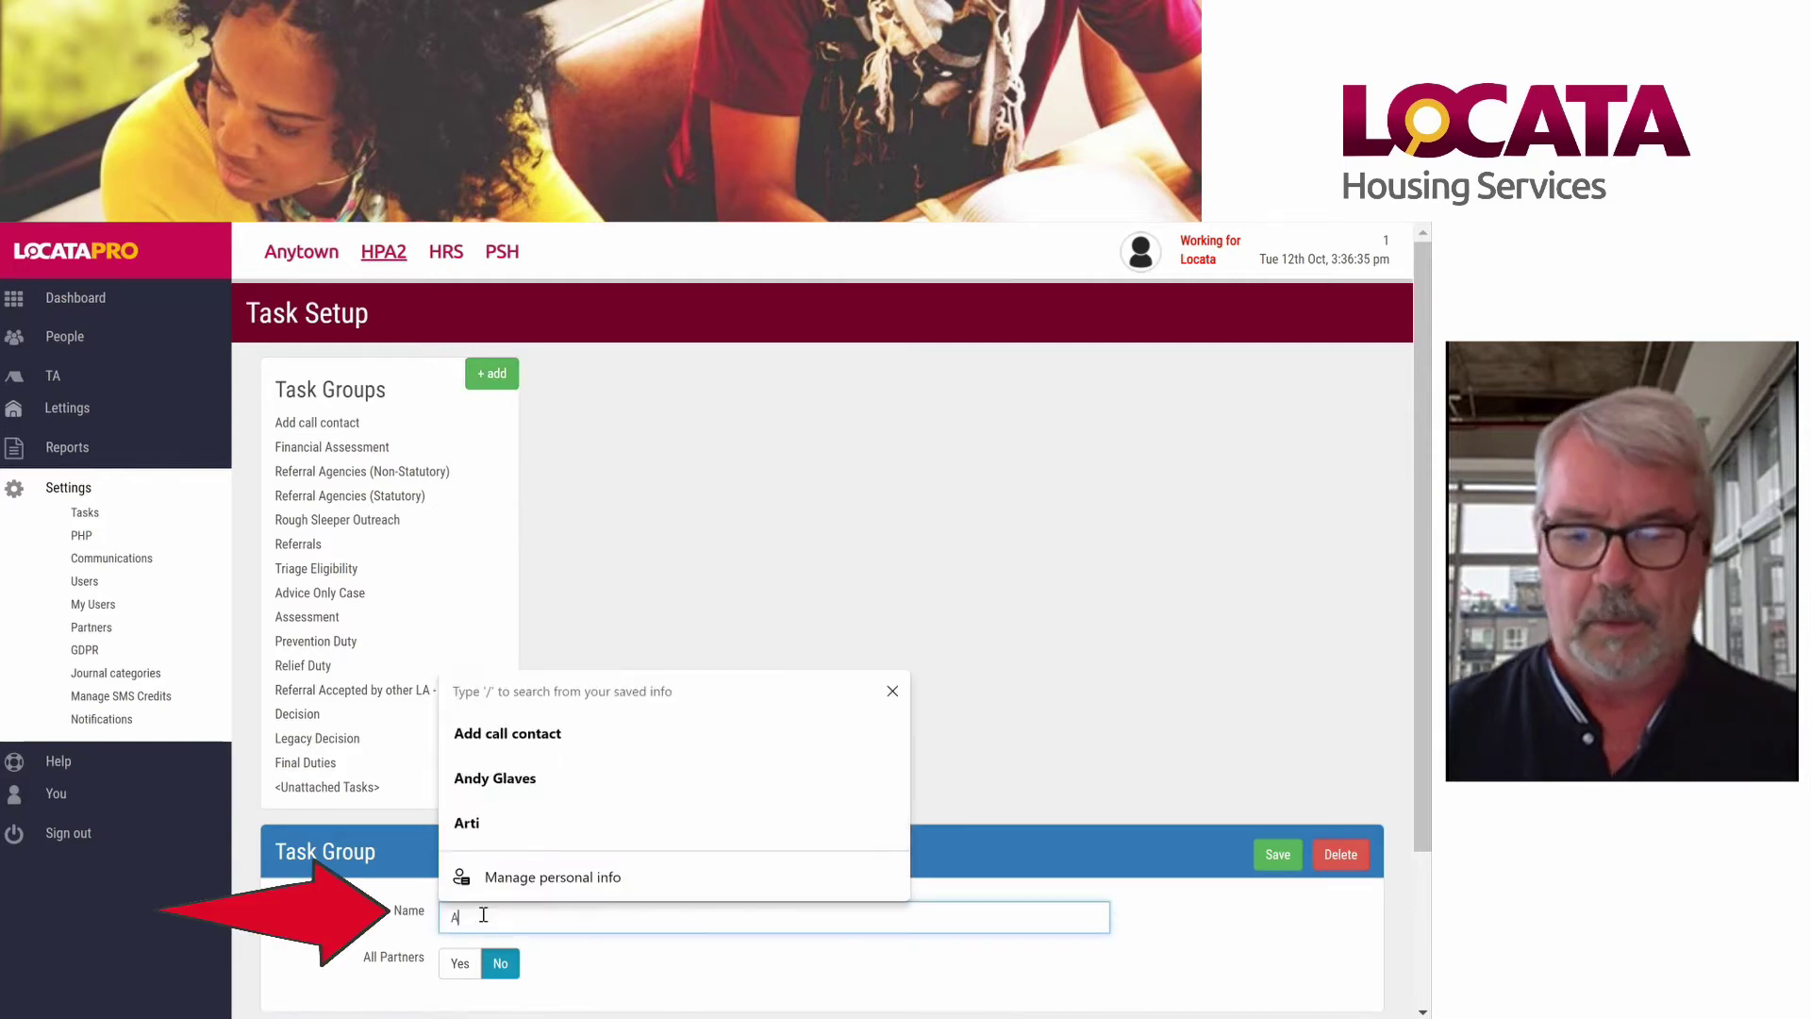
type("dd C")
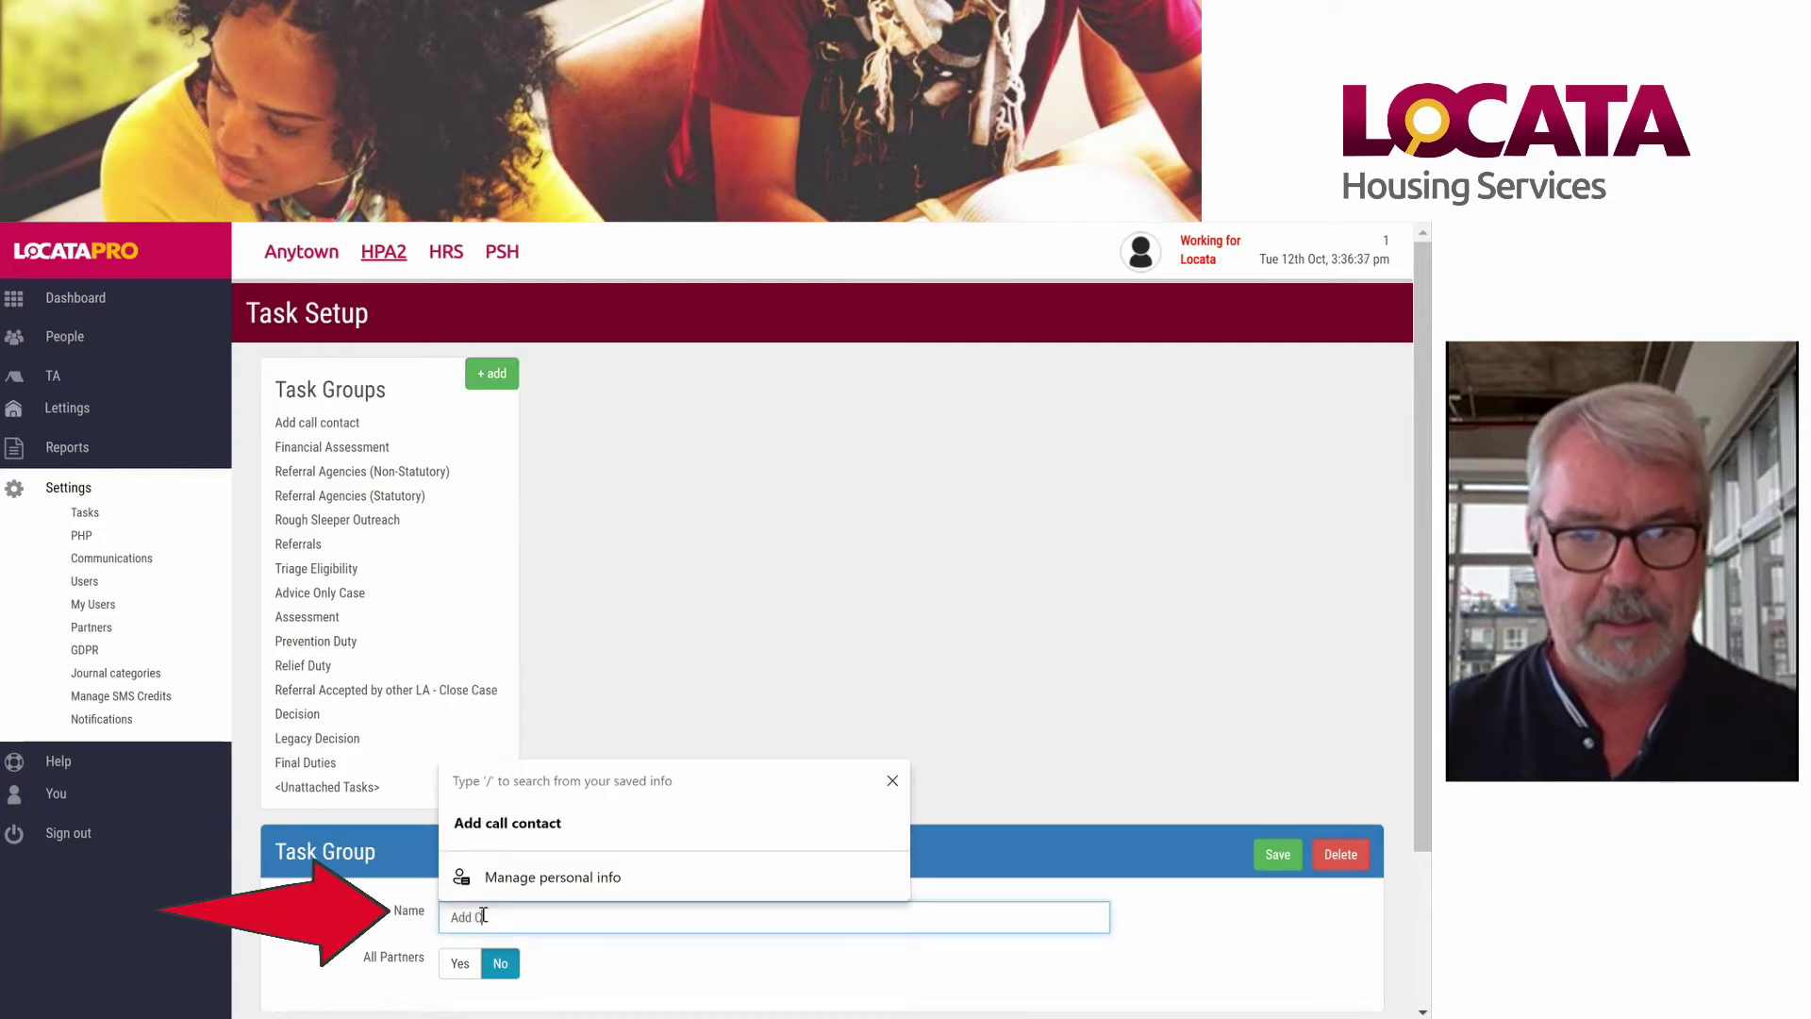
type("ustomer")
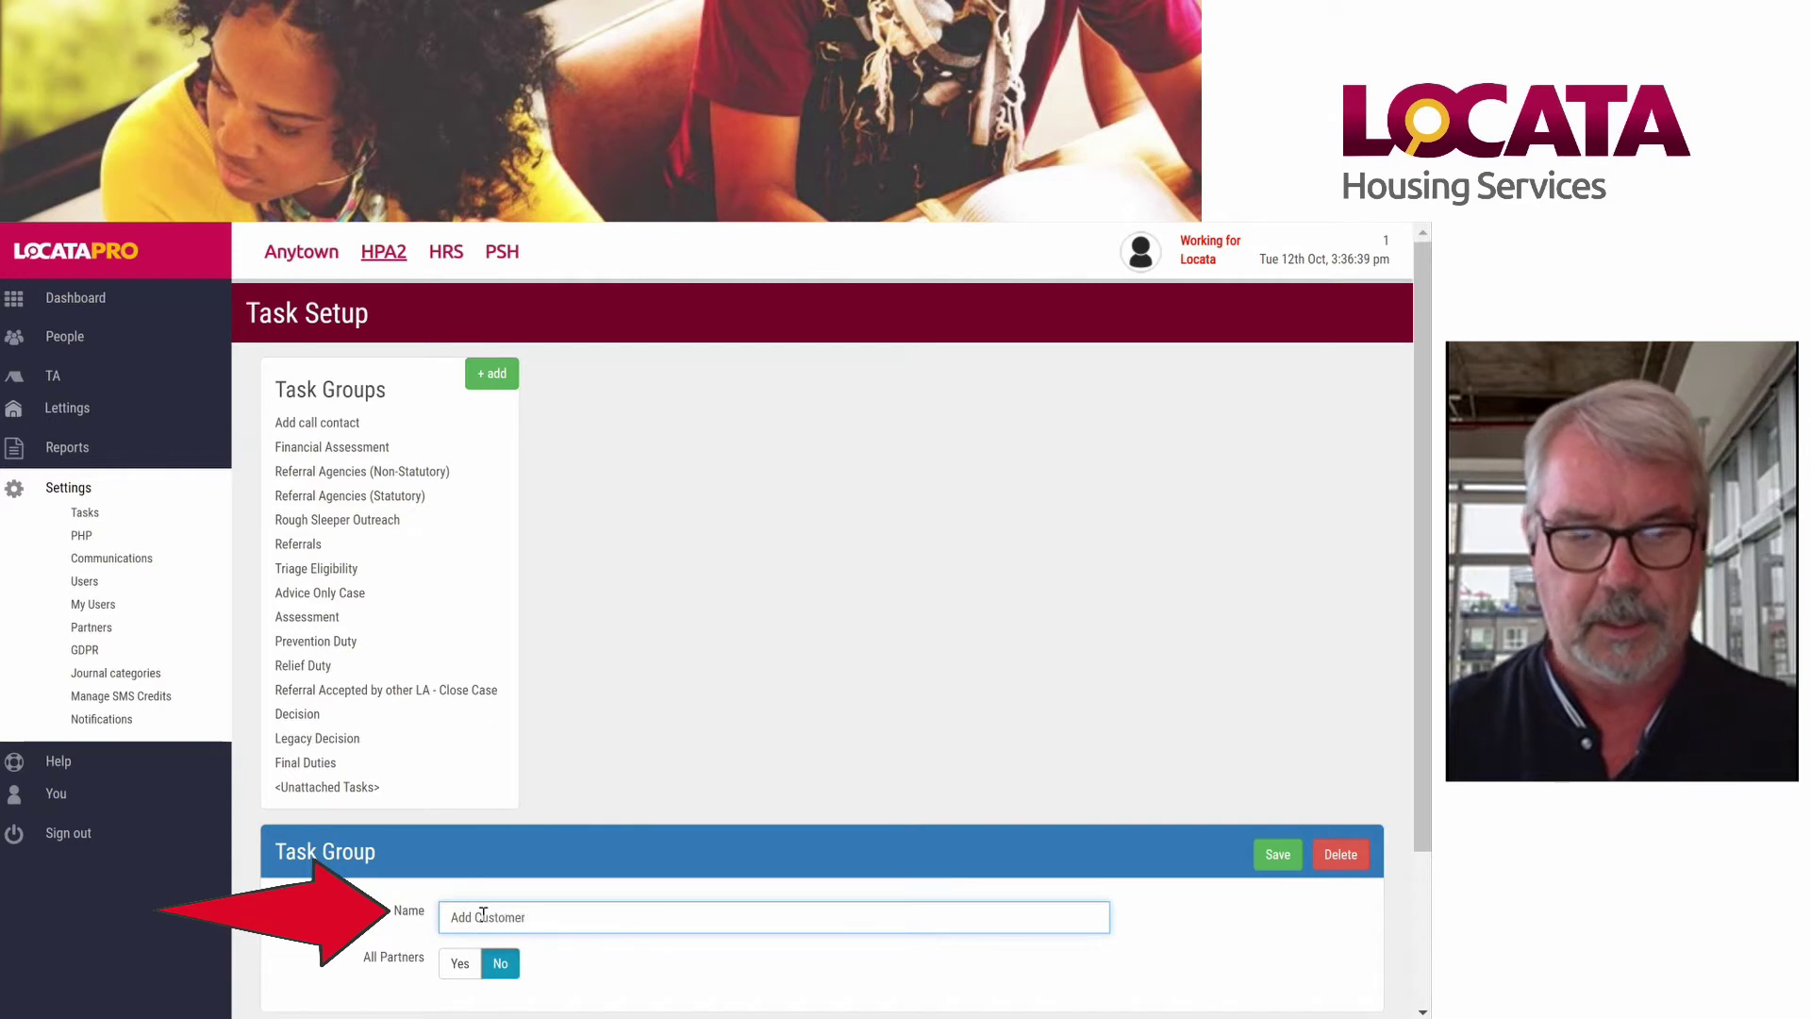
type(" Conta")
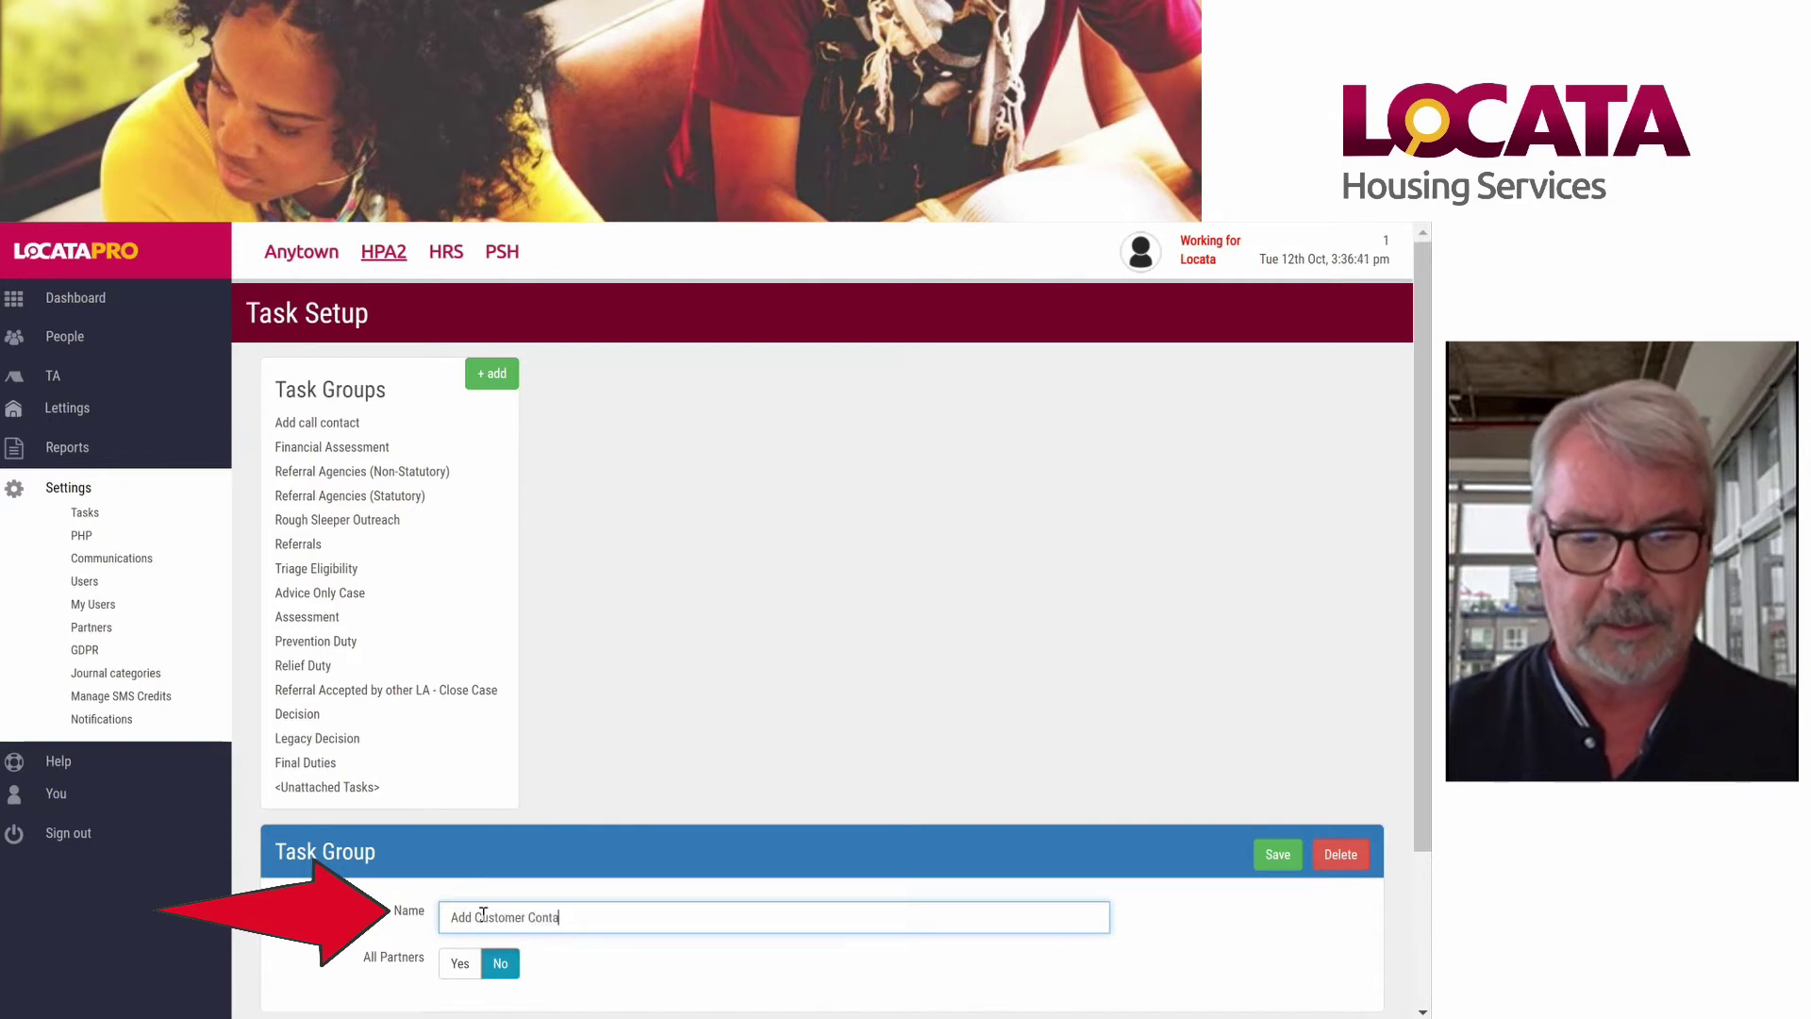
type("cts")
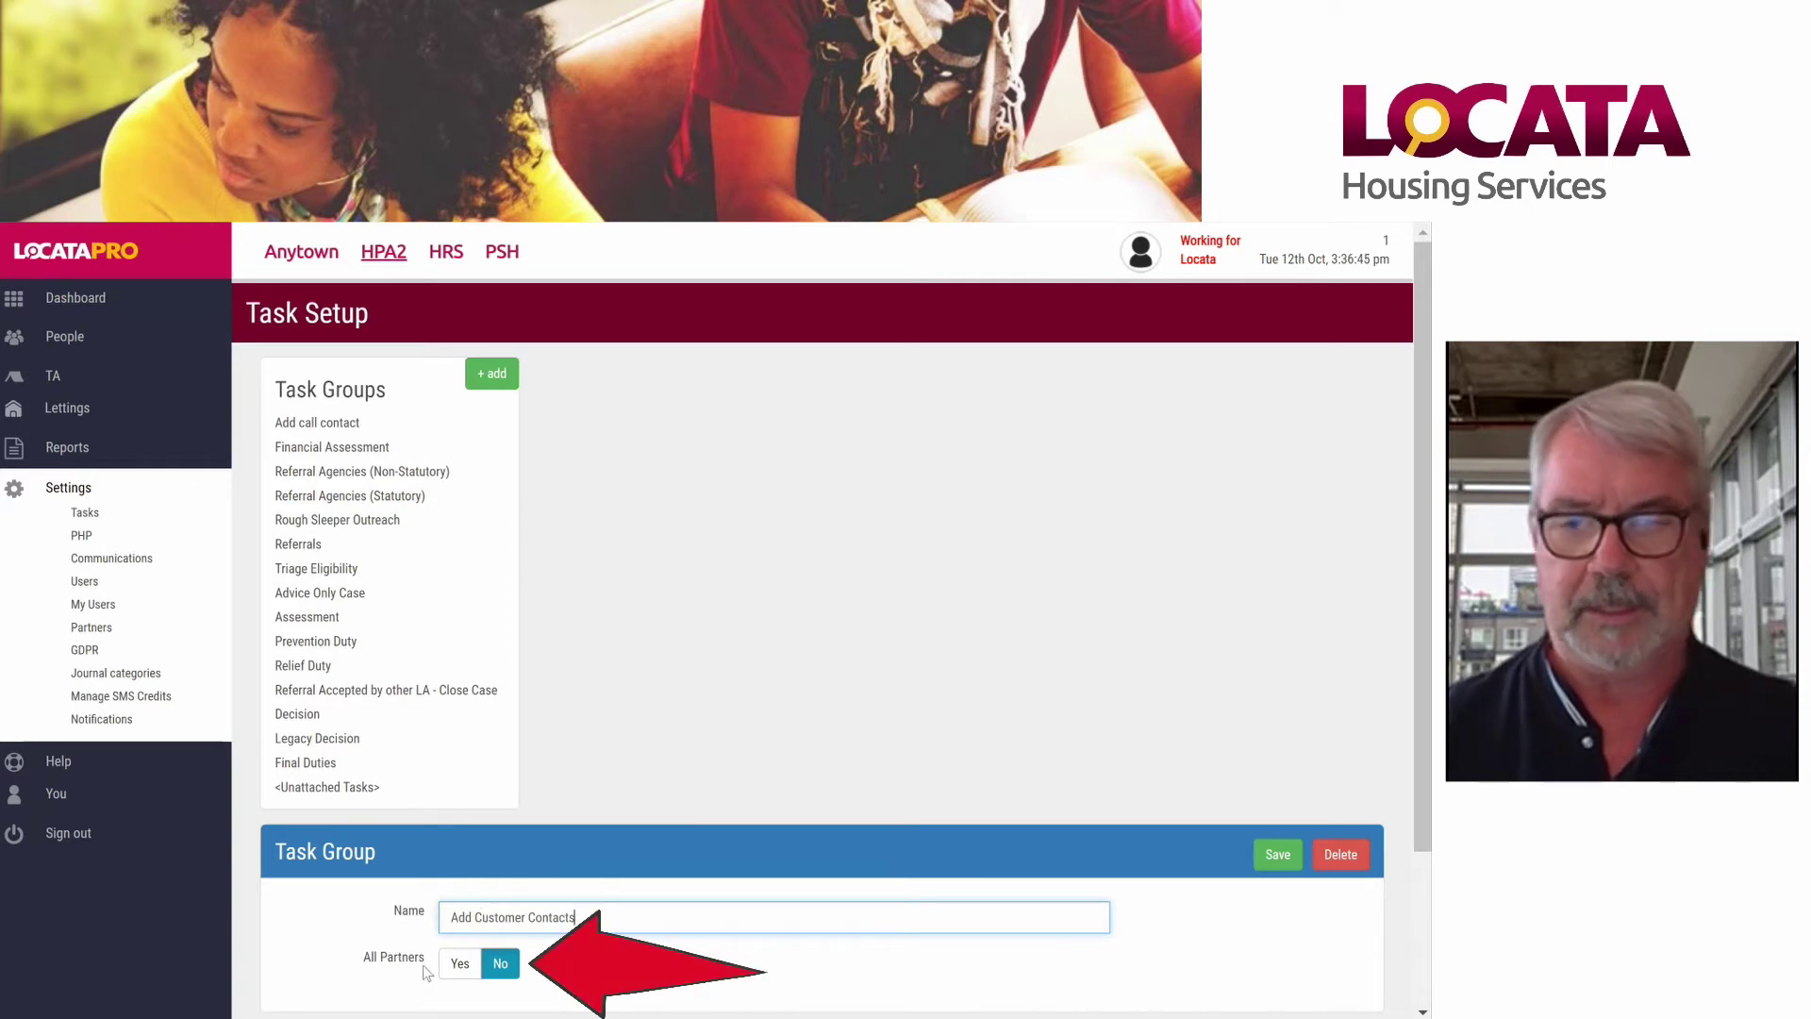
left_click(1283, 858)
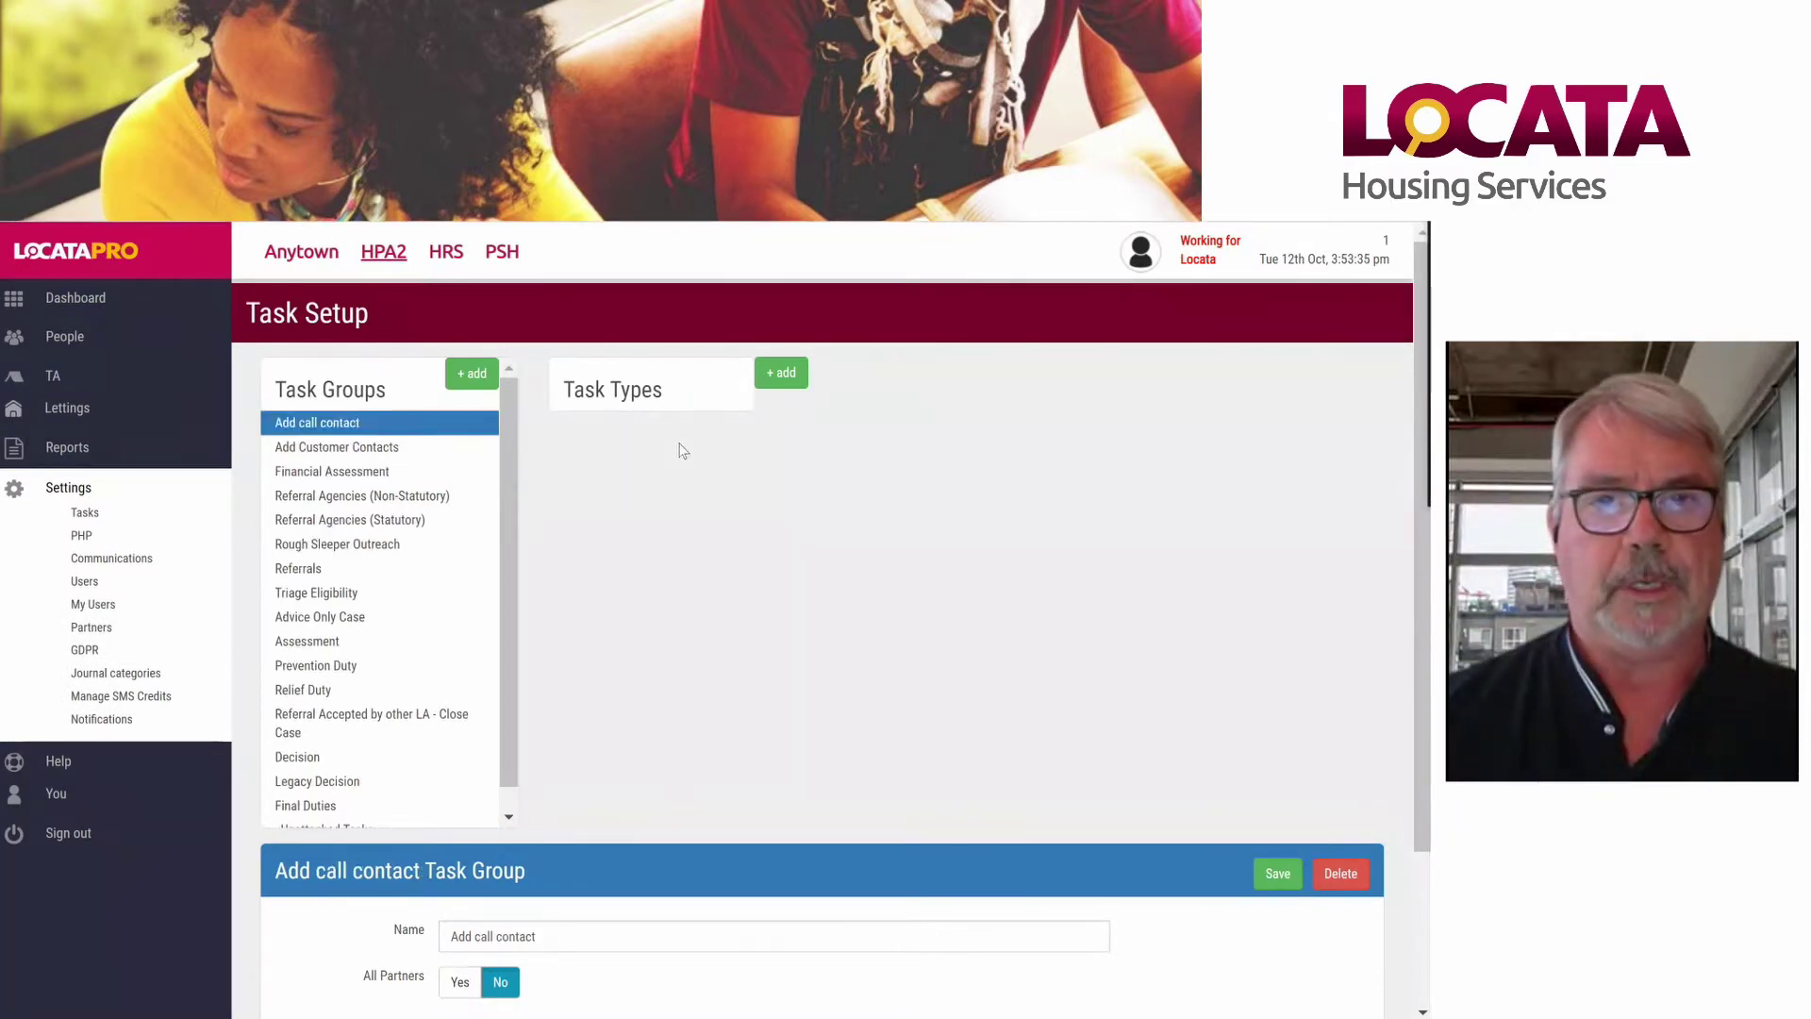
Step: Start a new task type in the Add call contact group with the description "Call Contacts"
left_click(785, 374)
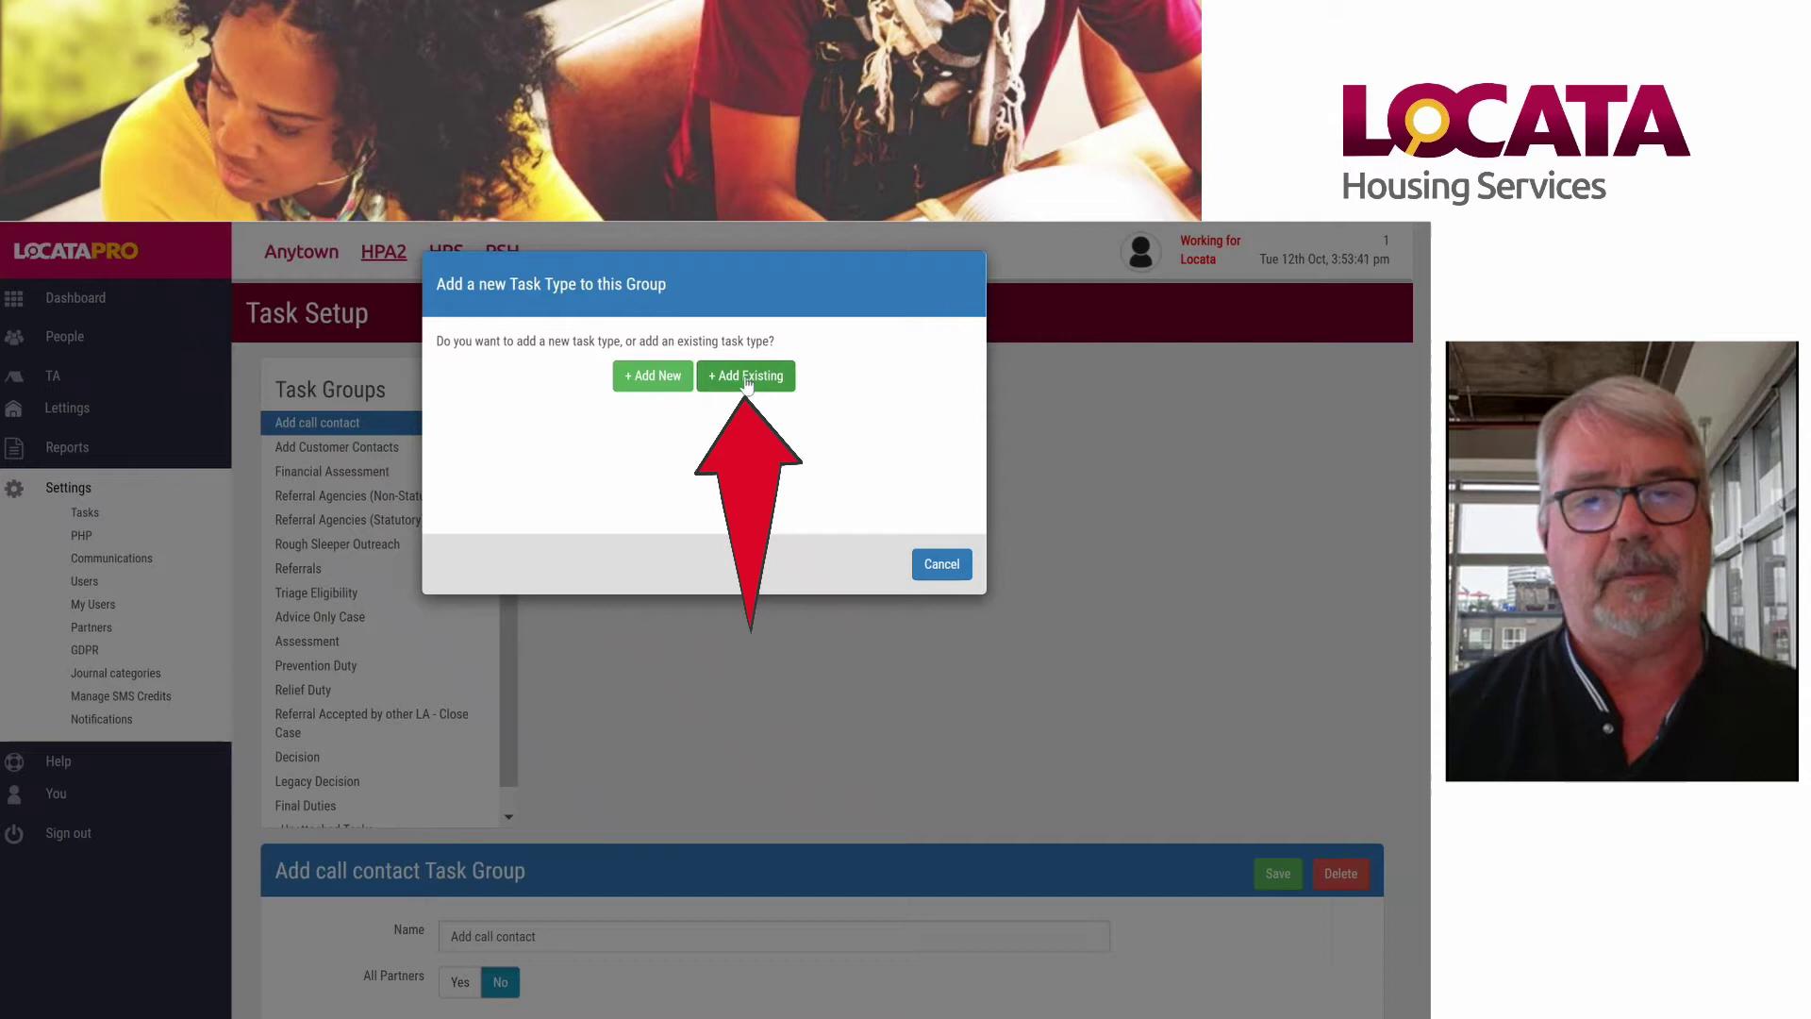
left_click(646, 376)
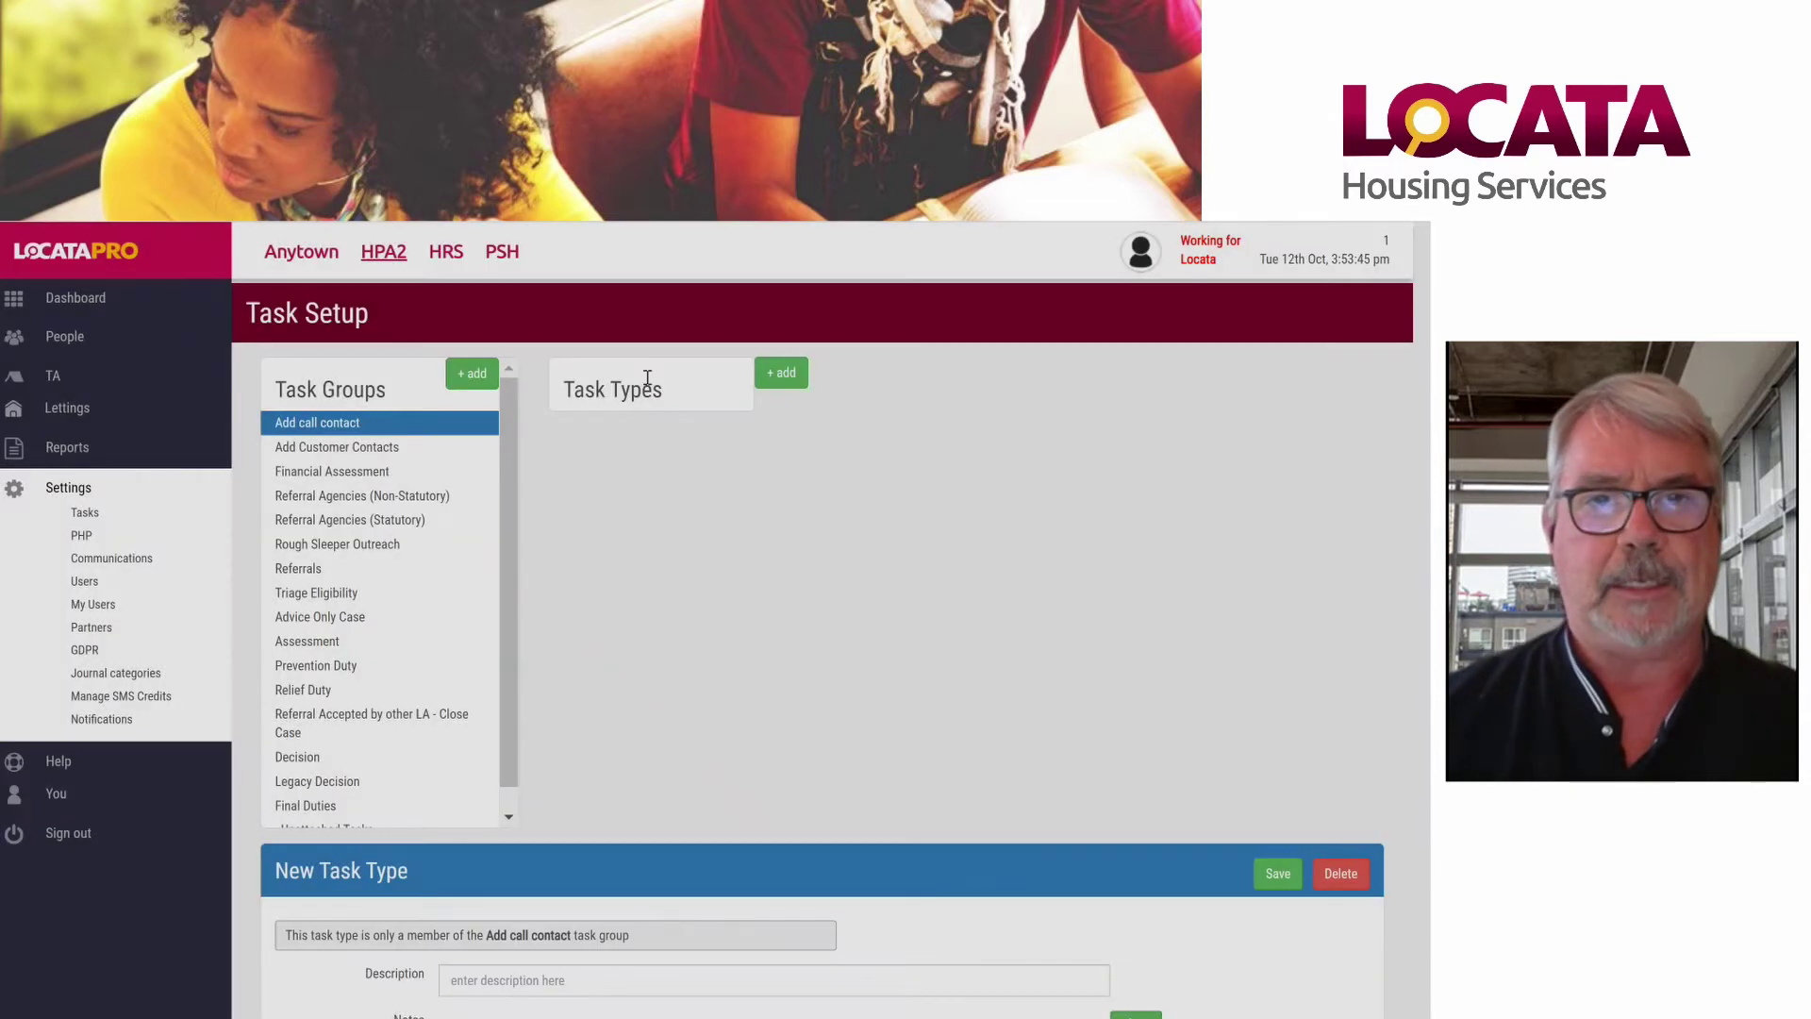
scroll(664, 544, "down", 4)
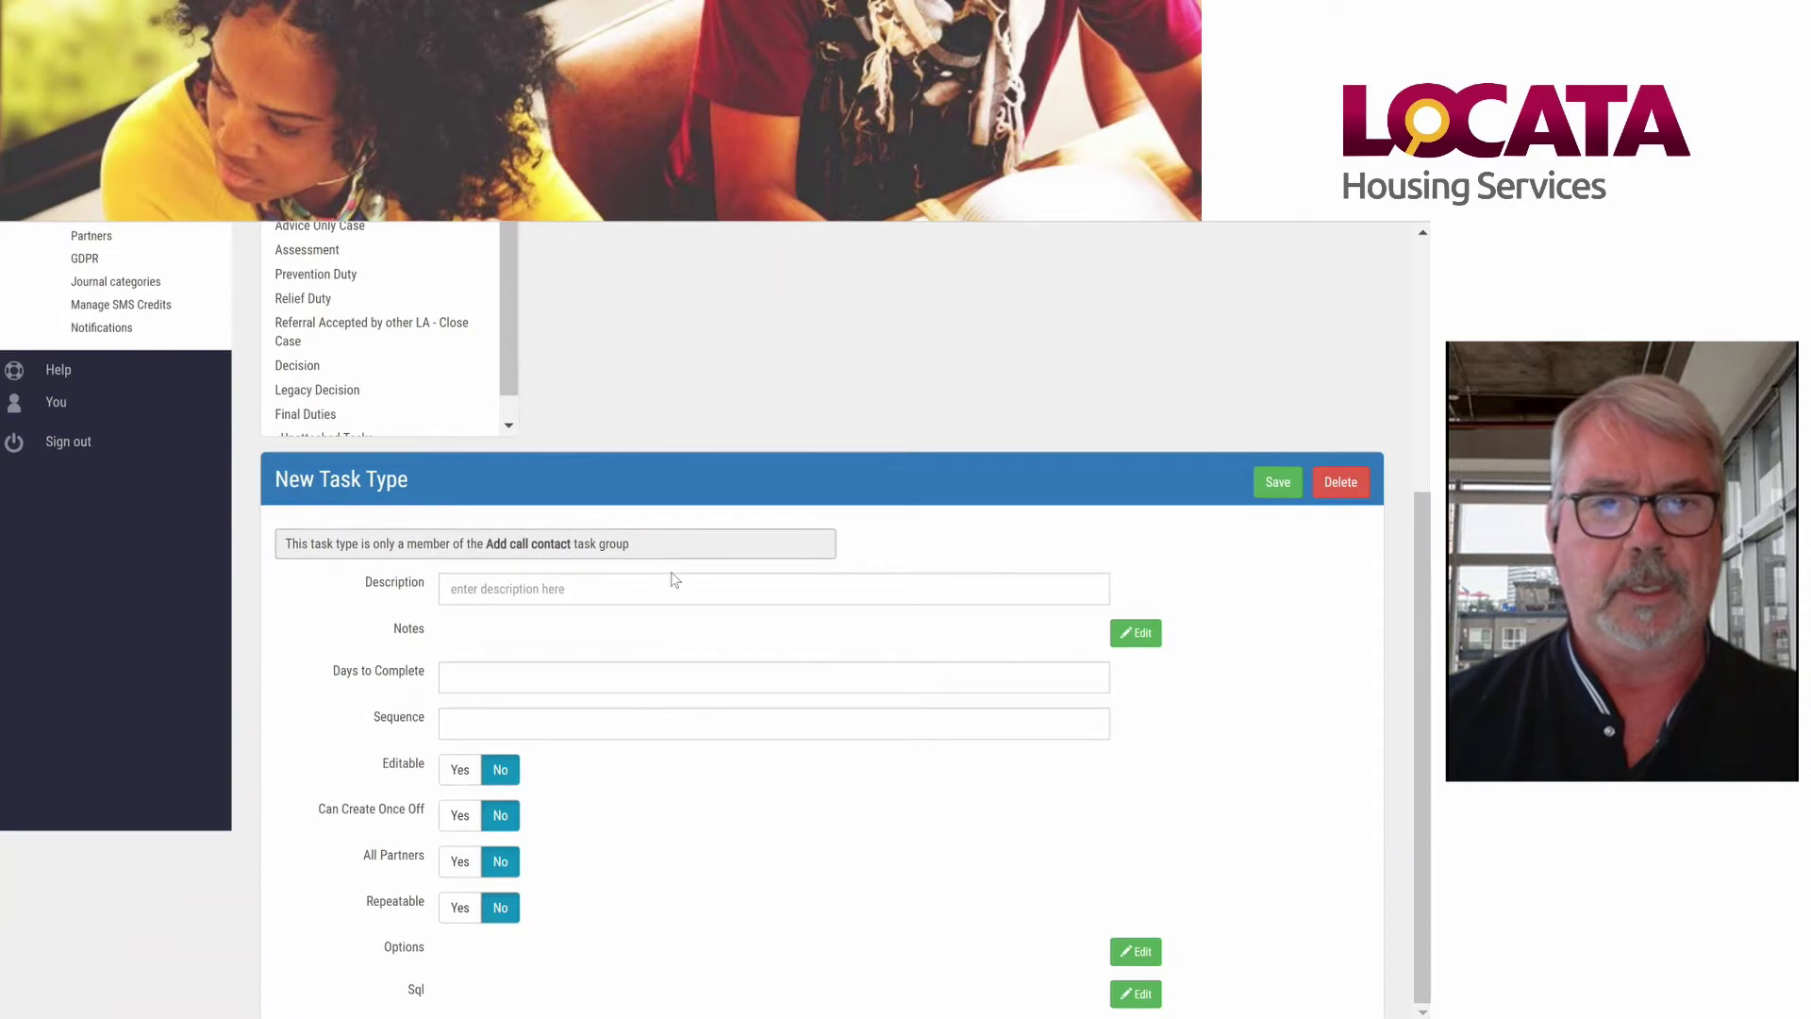
left_click(533, 586)
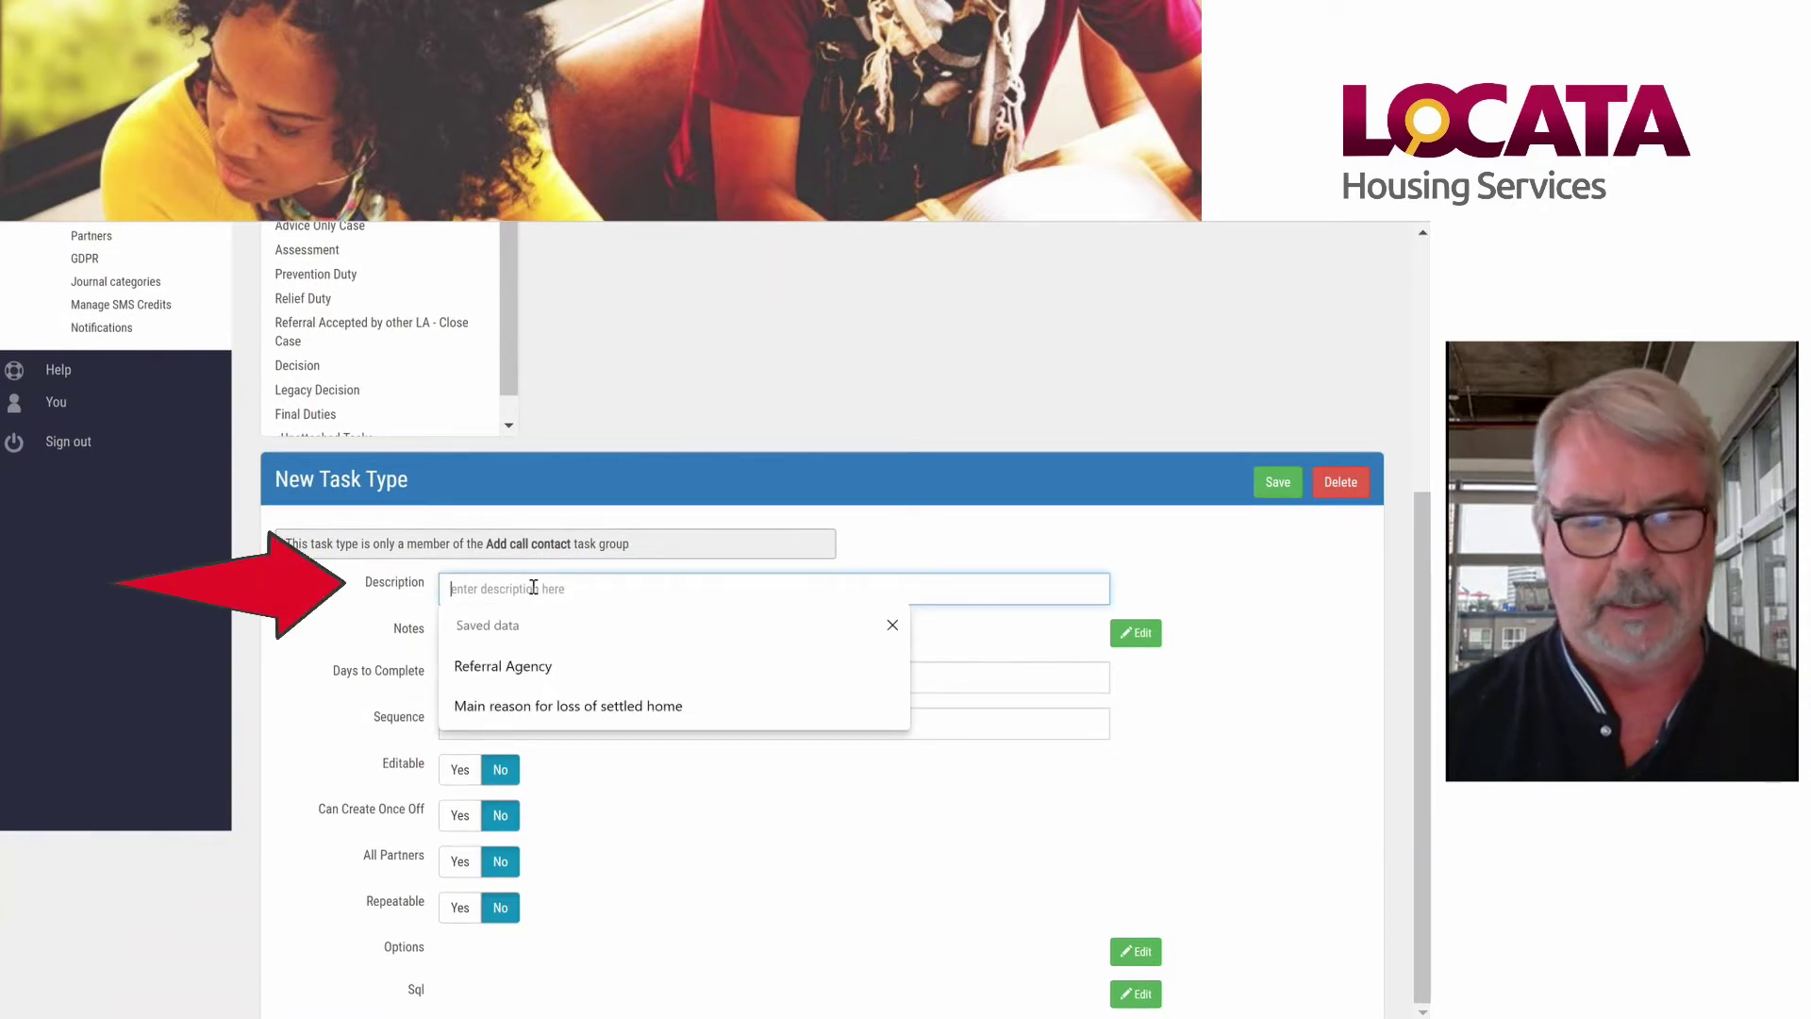
type("Call ")
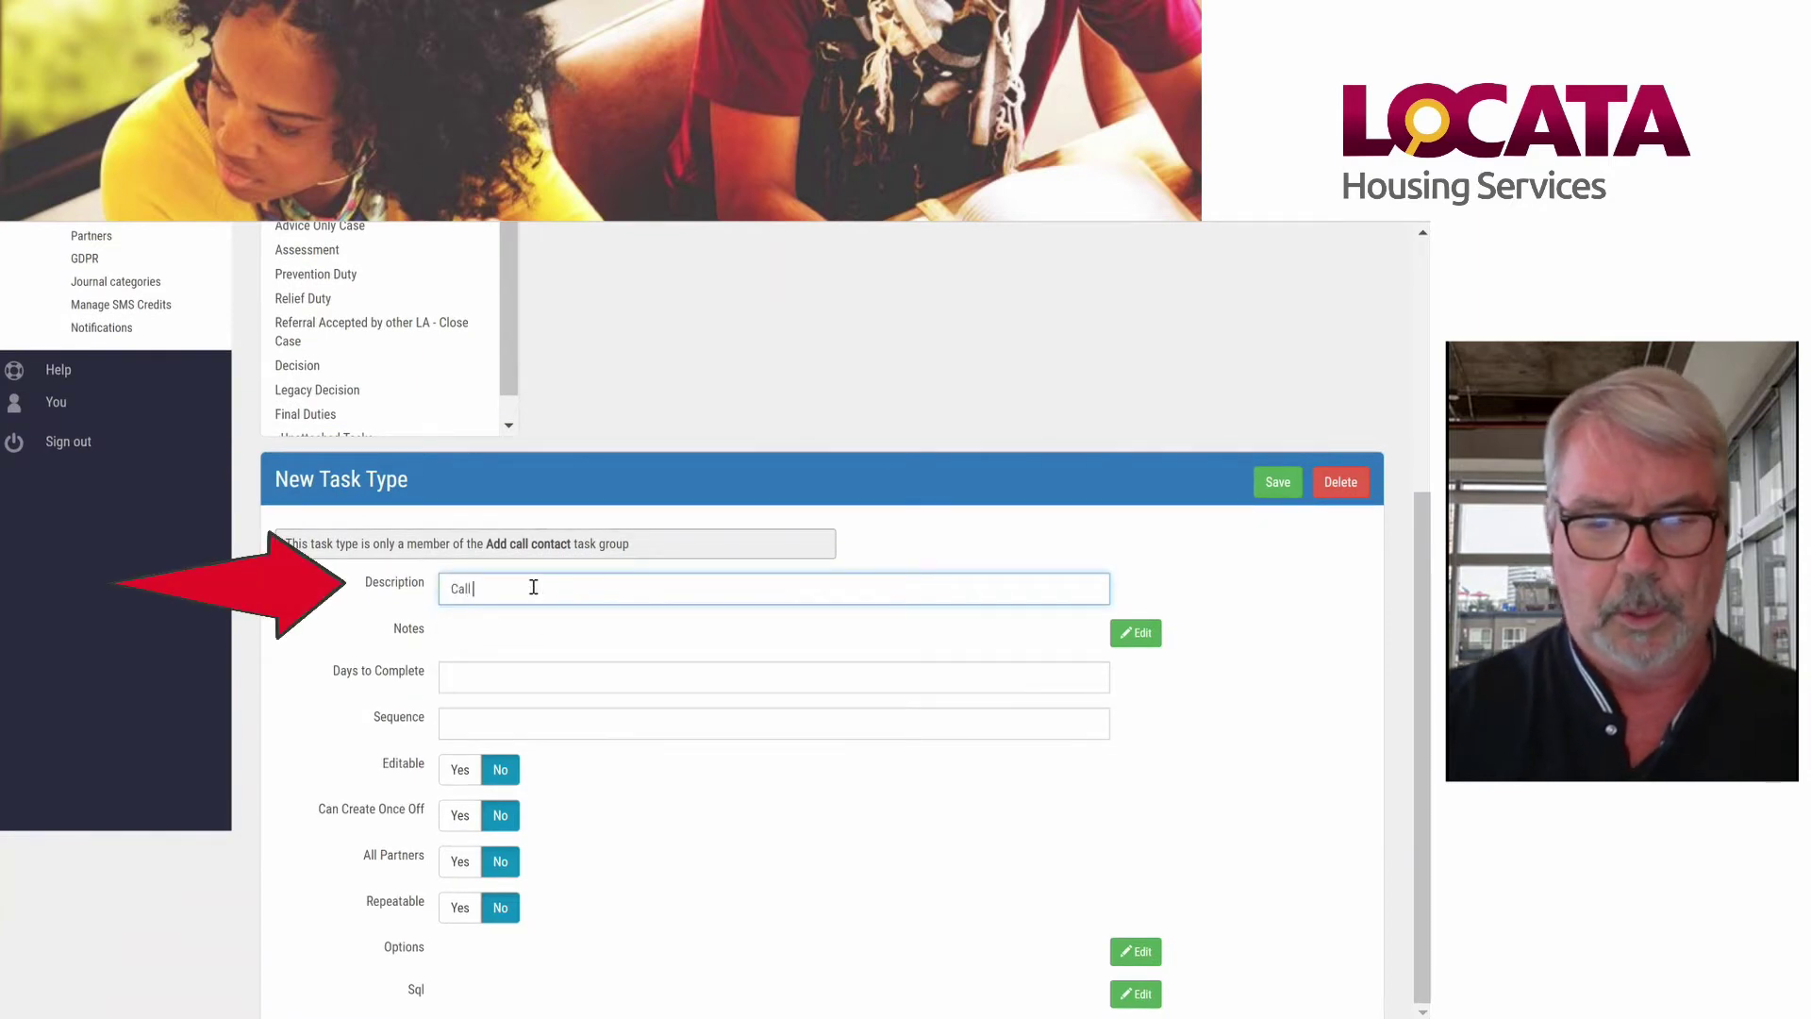
type("Contact")
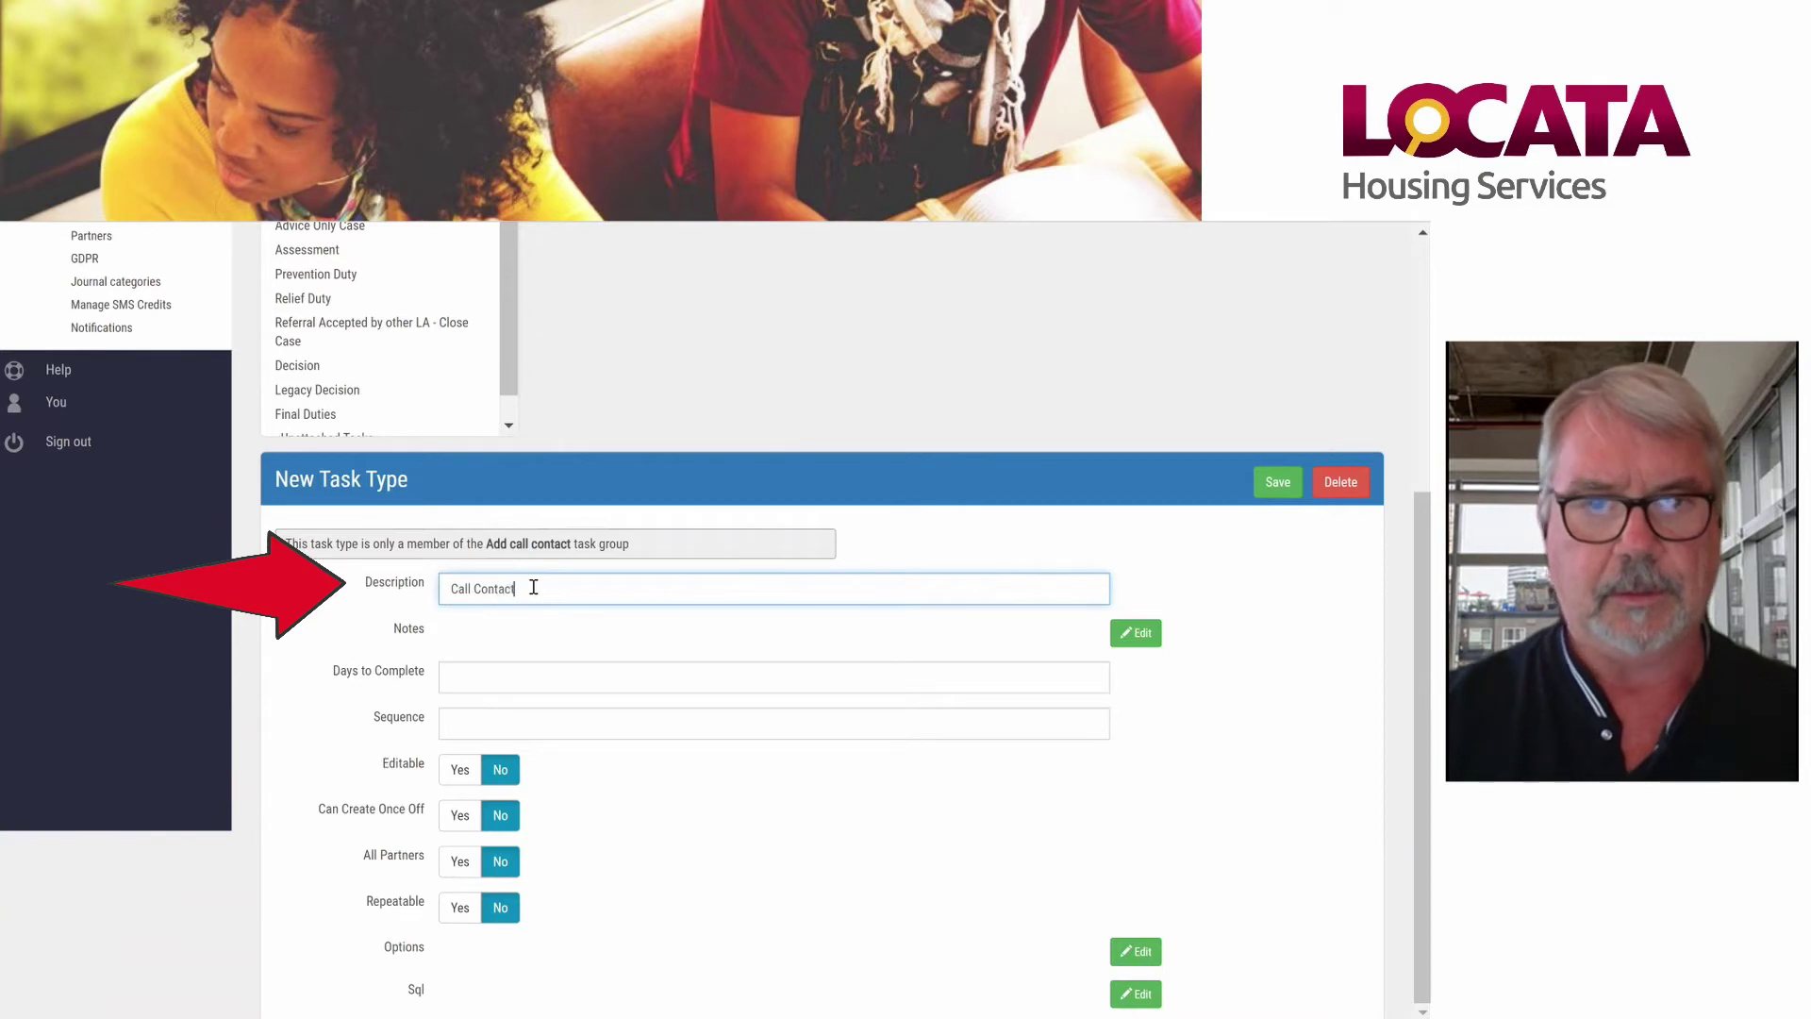
type("s")
Step: Set the new task type's days to complete to 1 and its sequence to 10
left_click(504, 676)
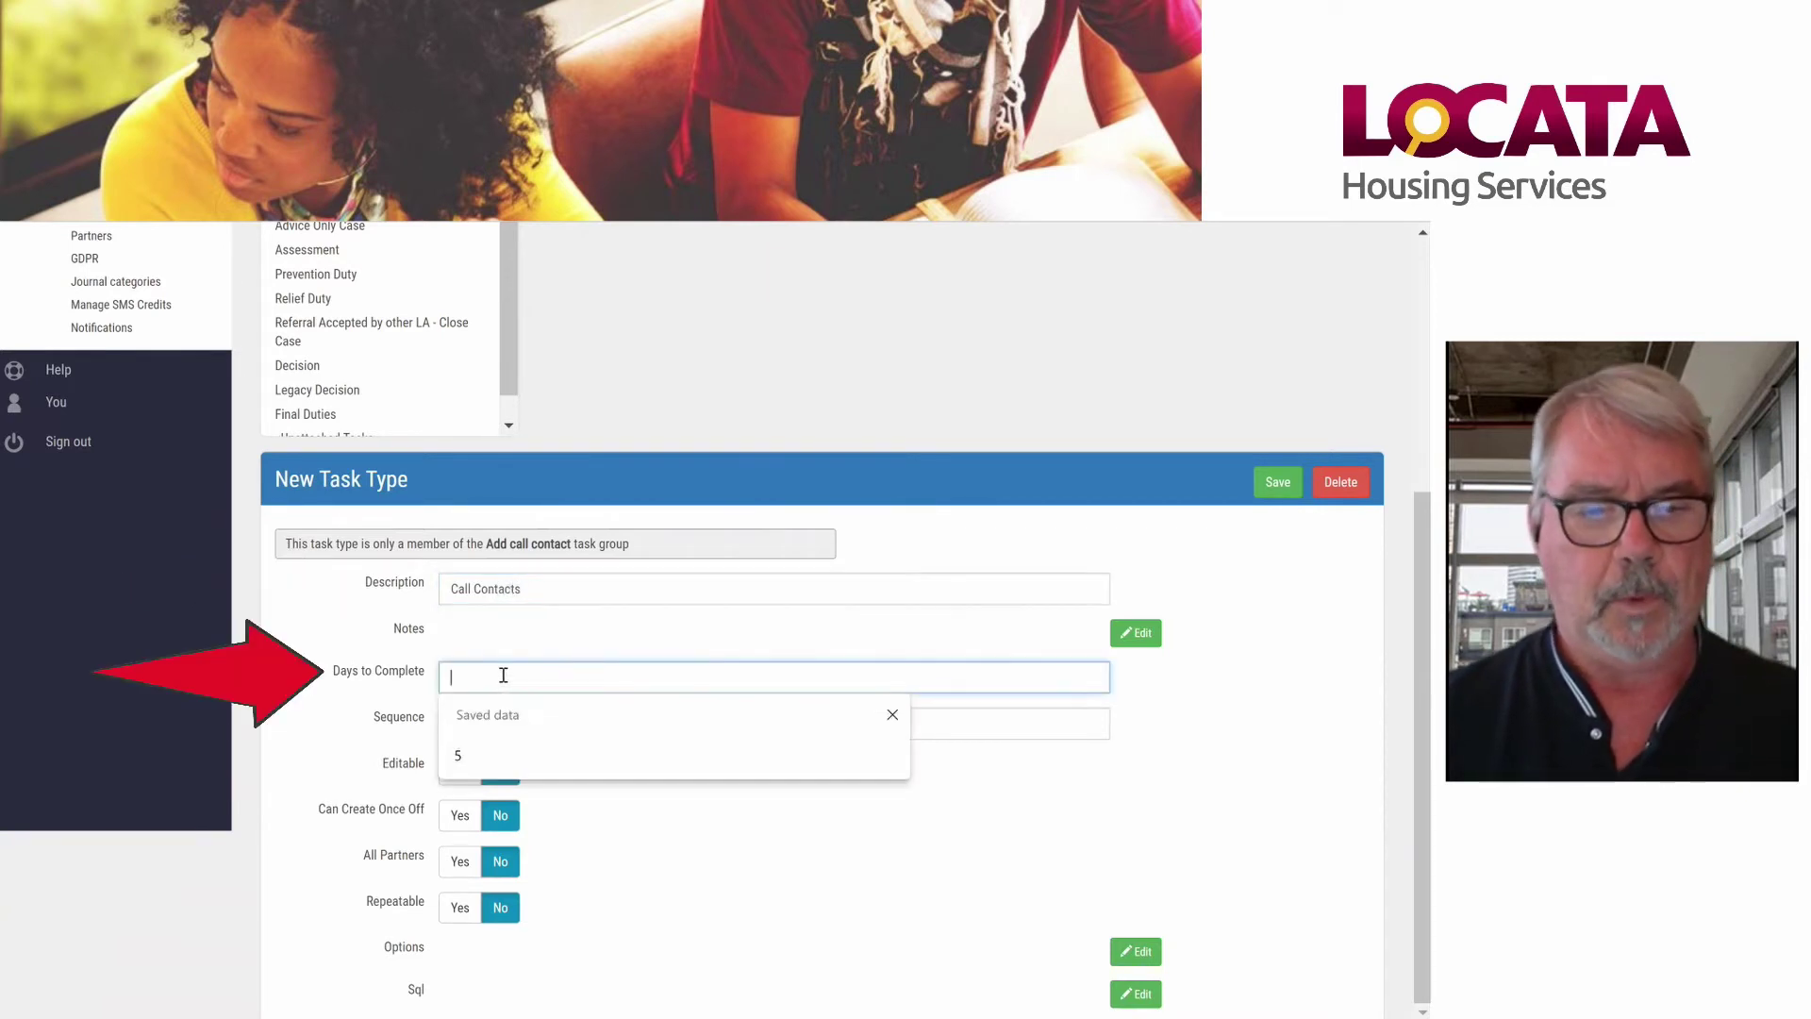
type("1")
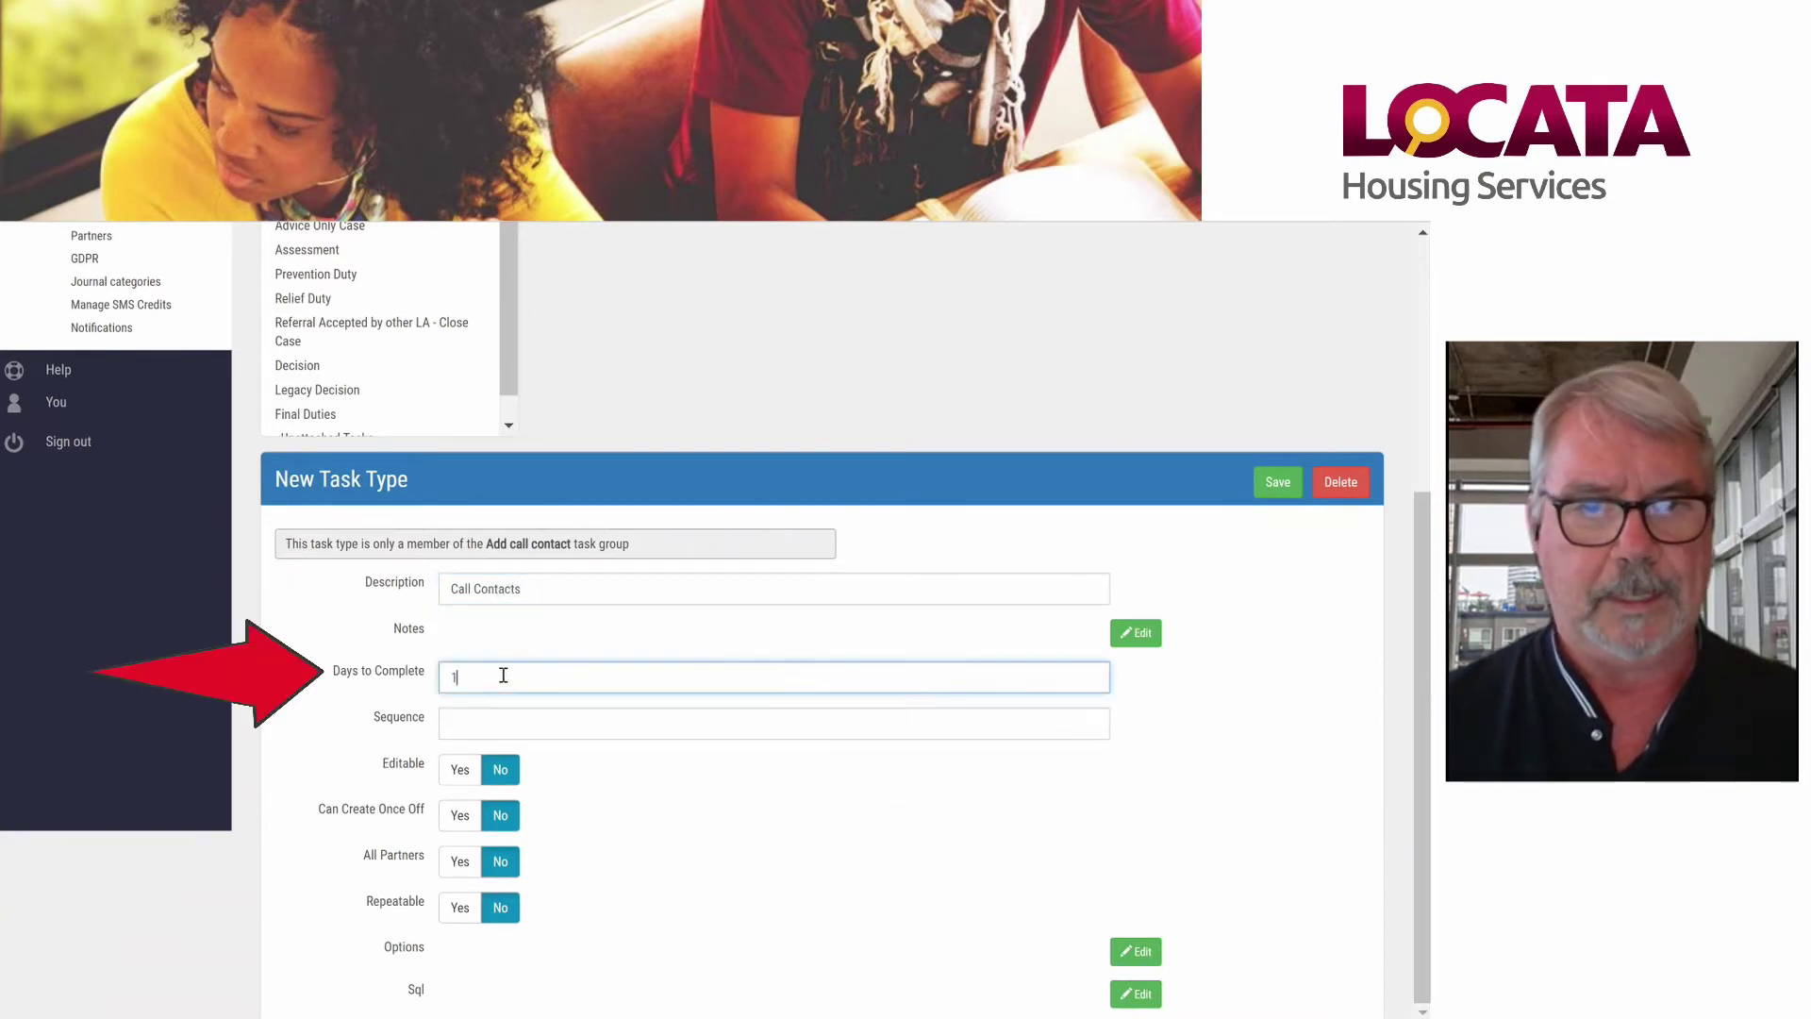
left_click(474, 727)
type("10")
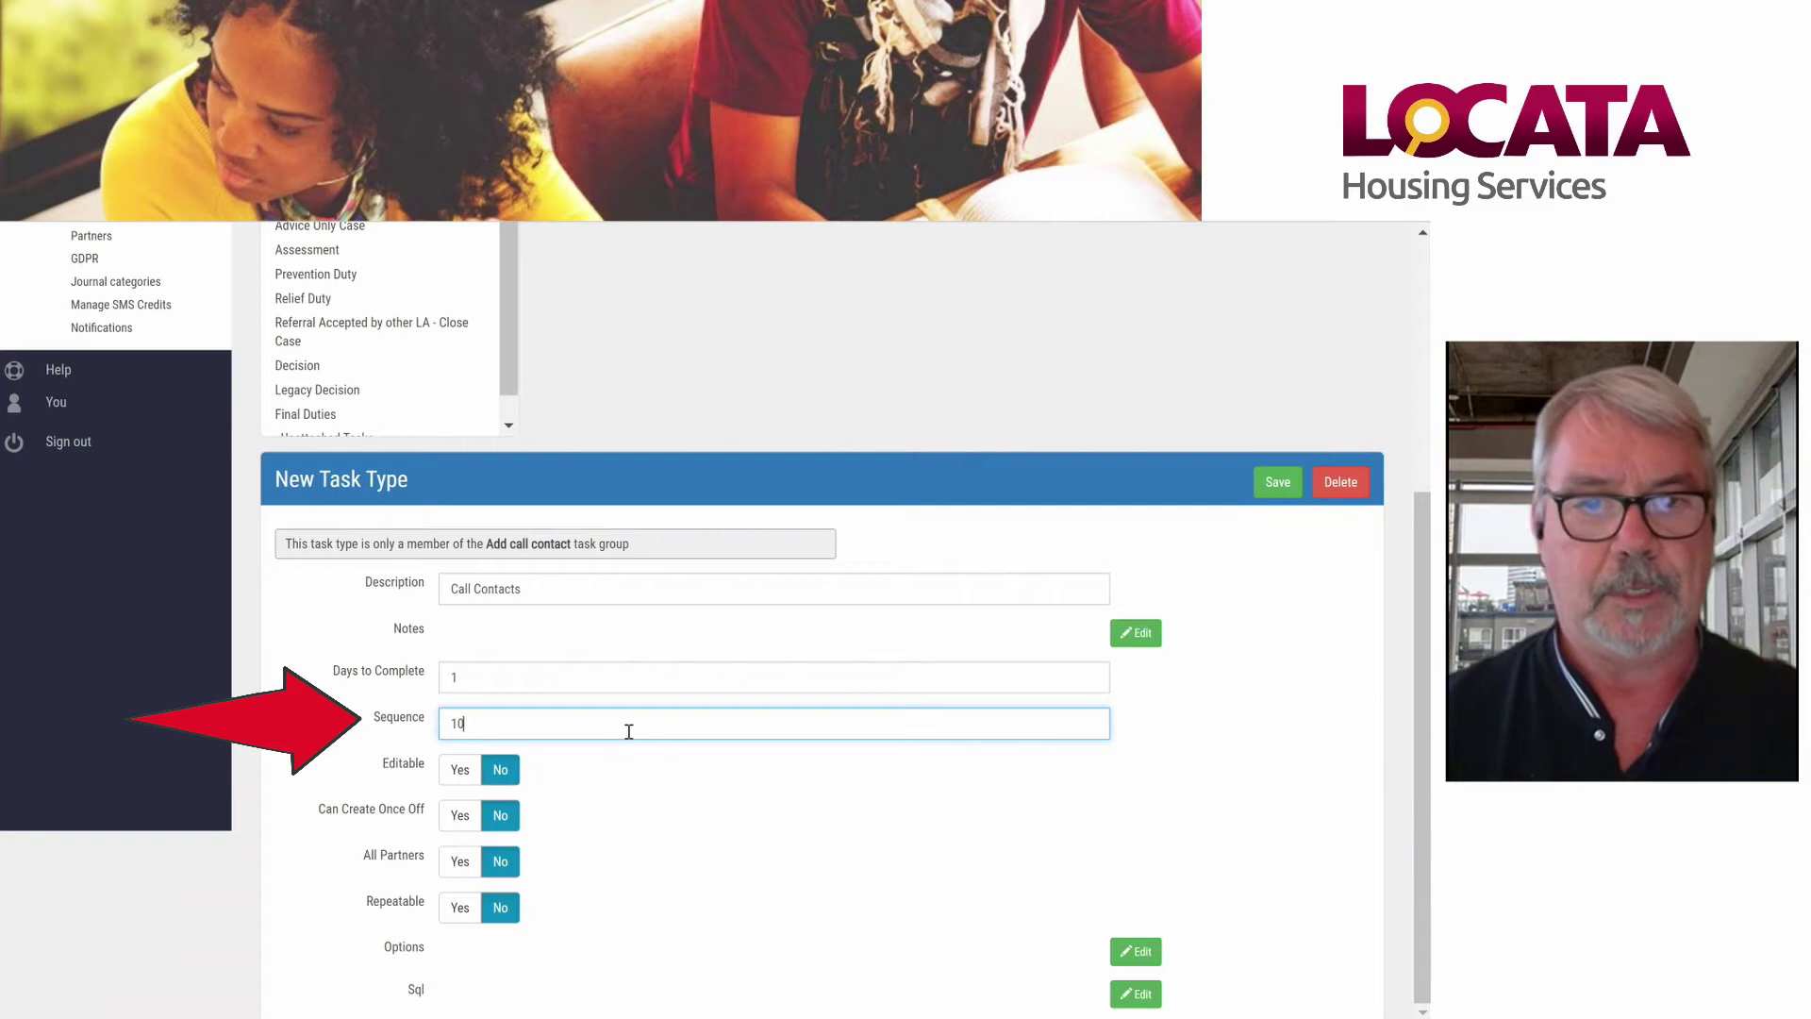
Step: Make the task type editable and repeatable, and save it, accepting that repeatable cannot be undone
left_click(461, 772)
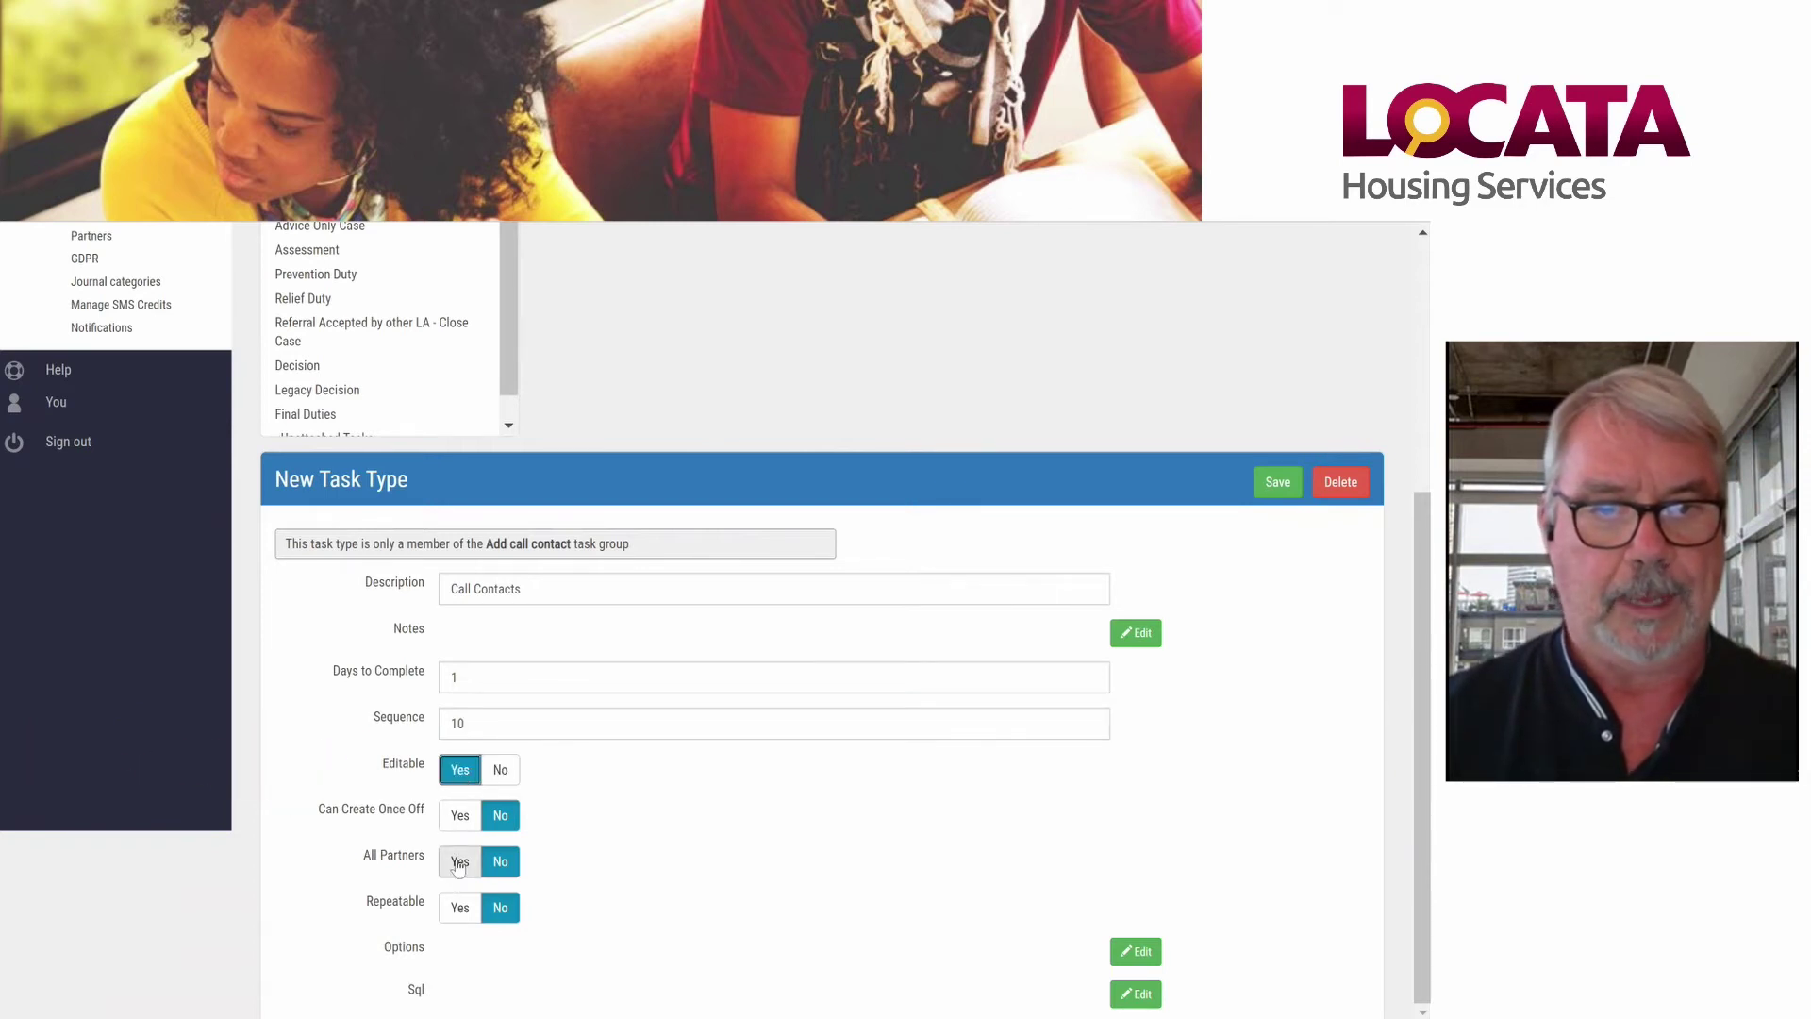
left_click(461, 920)
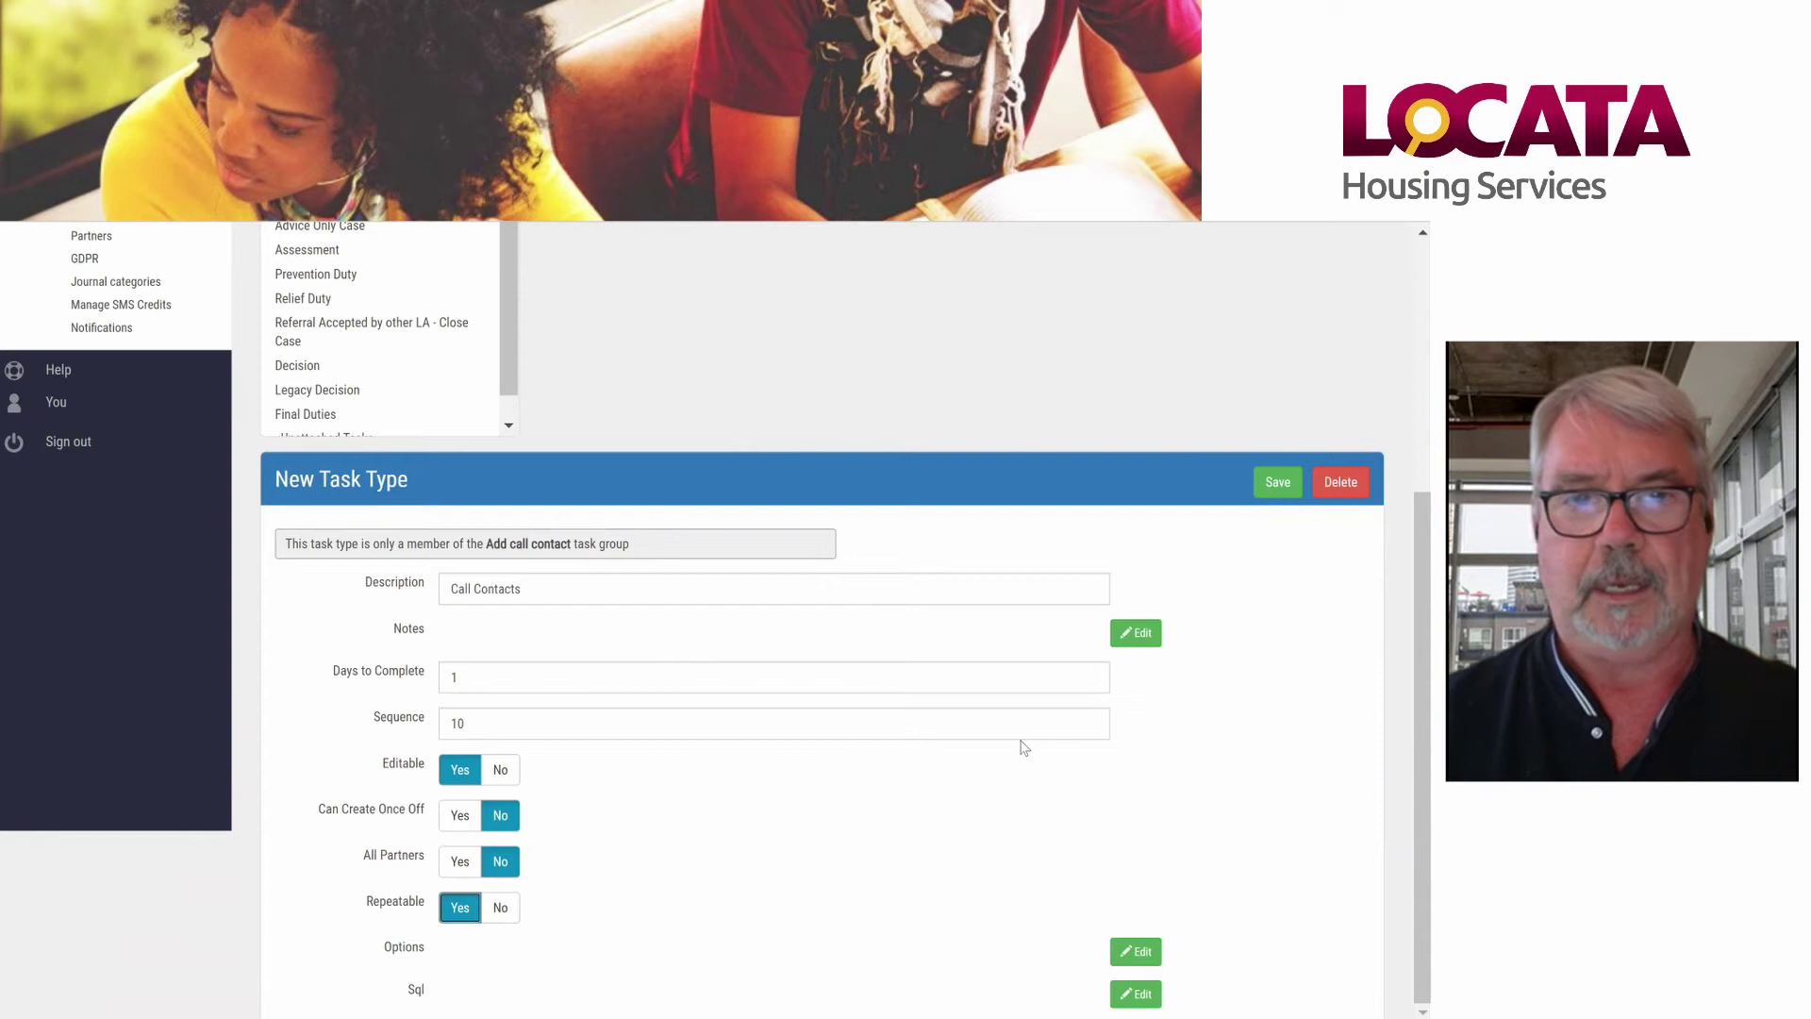
left_click(1275, 486)
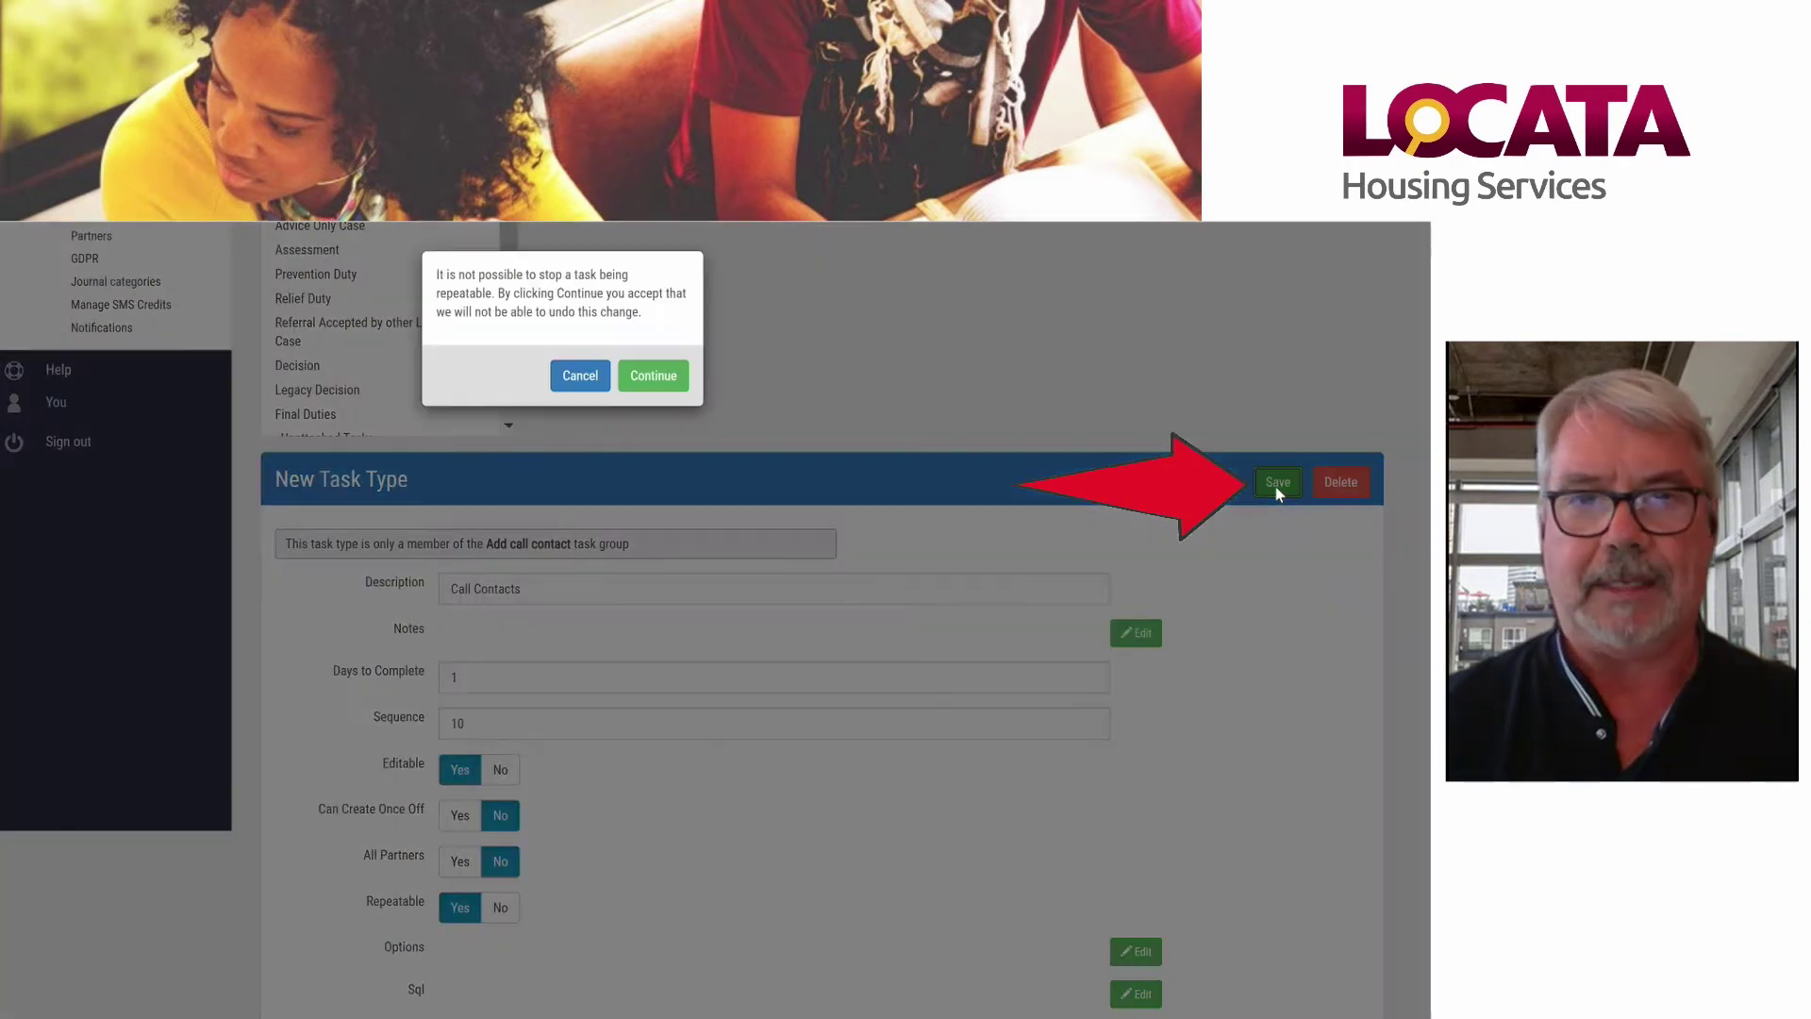
left_click(653, 376)
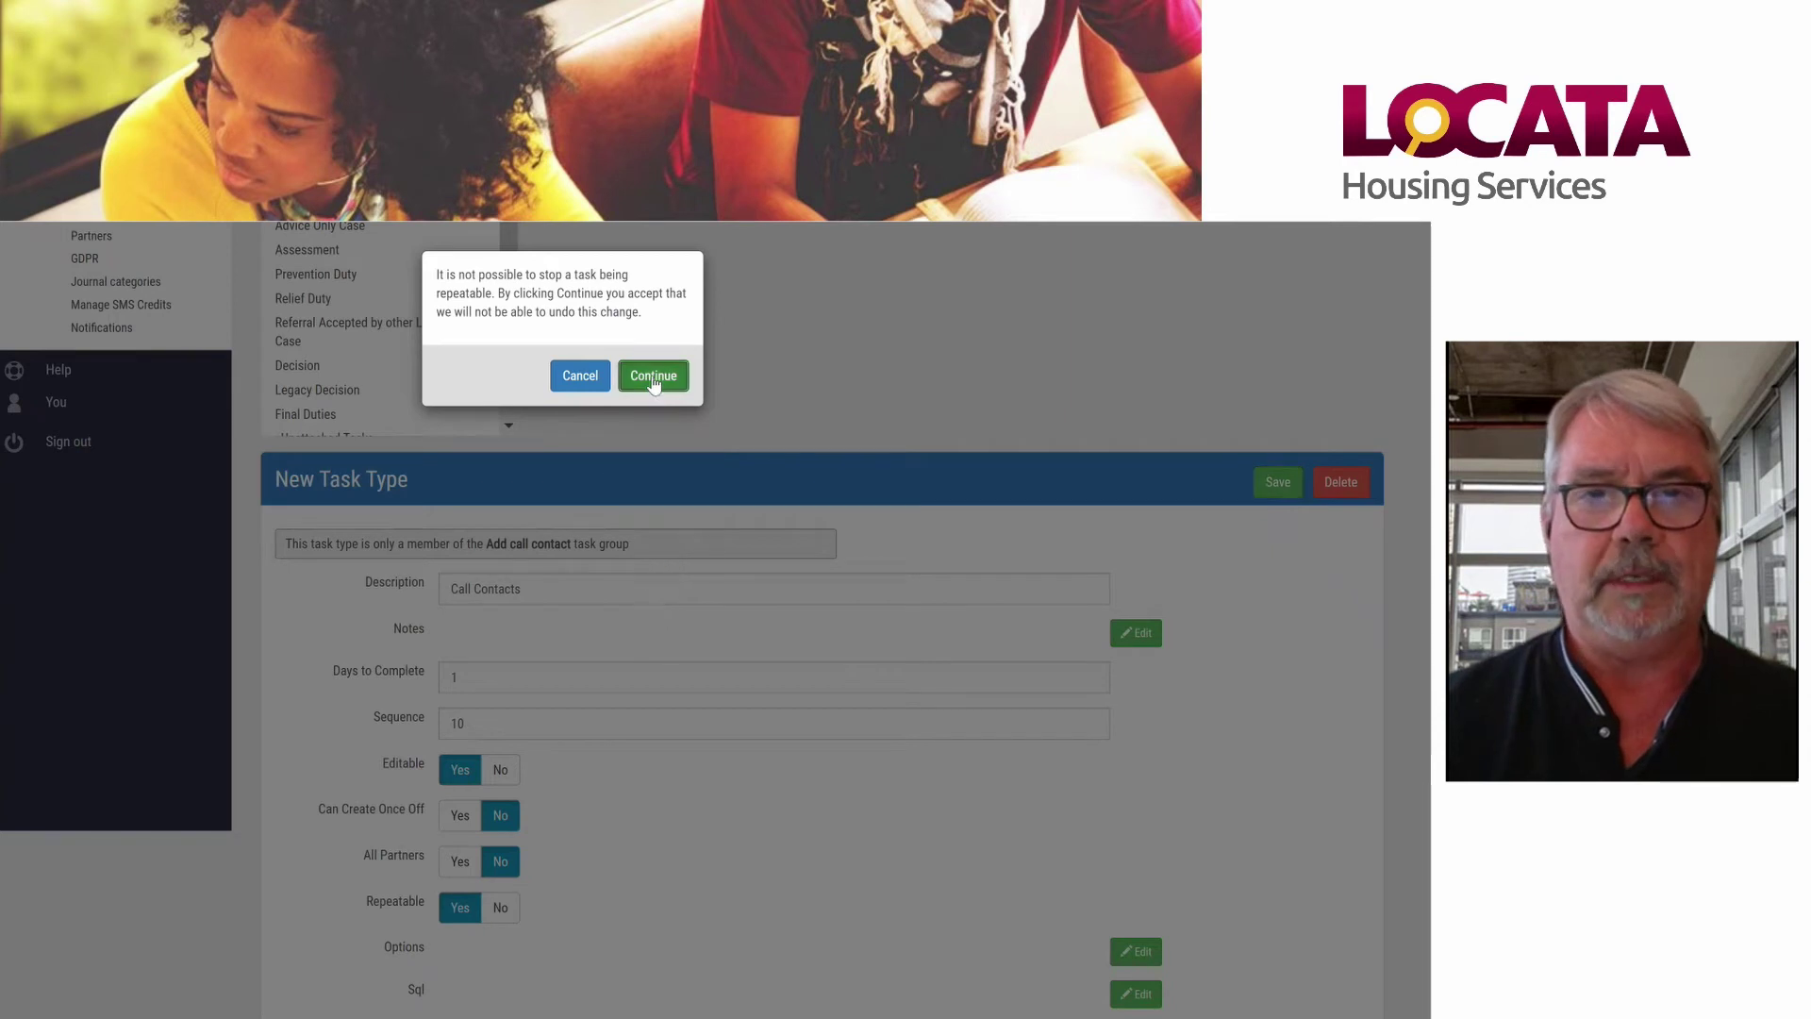
Step: Start a new question for the Call Contacts task type and give it the code ccn01
scroll(695, 460, "up", 4)
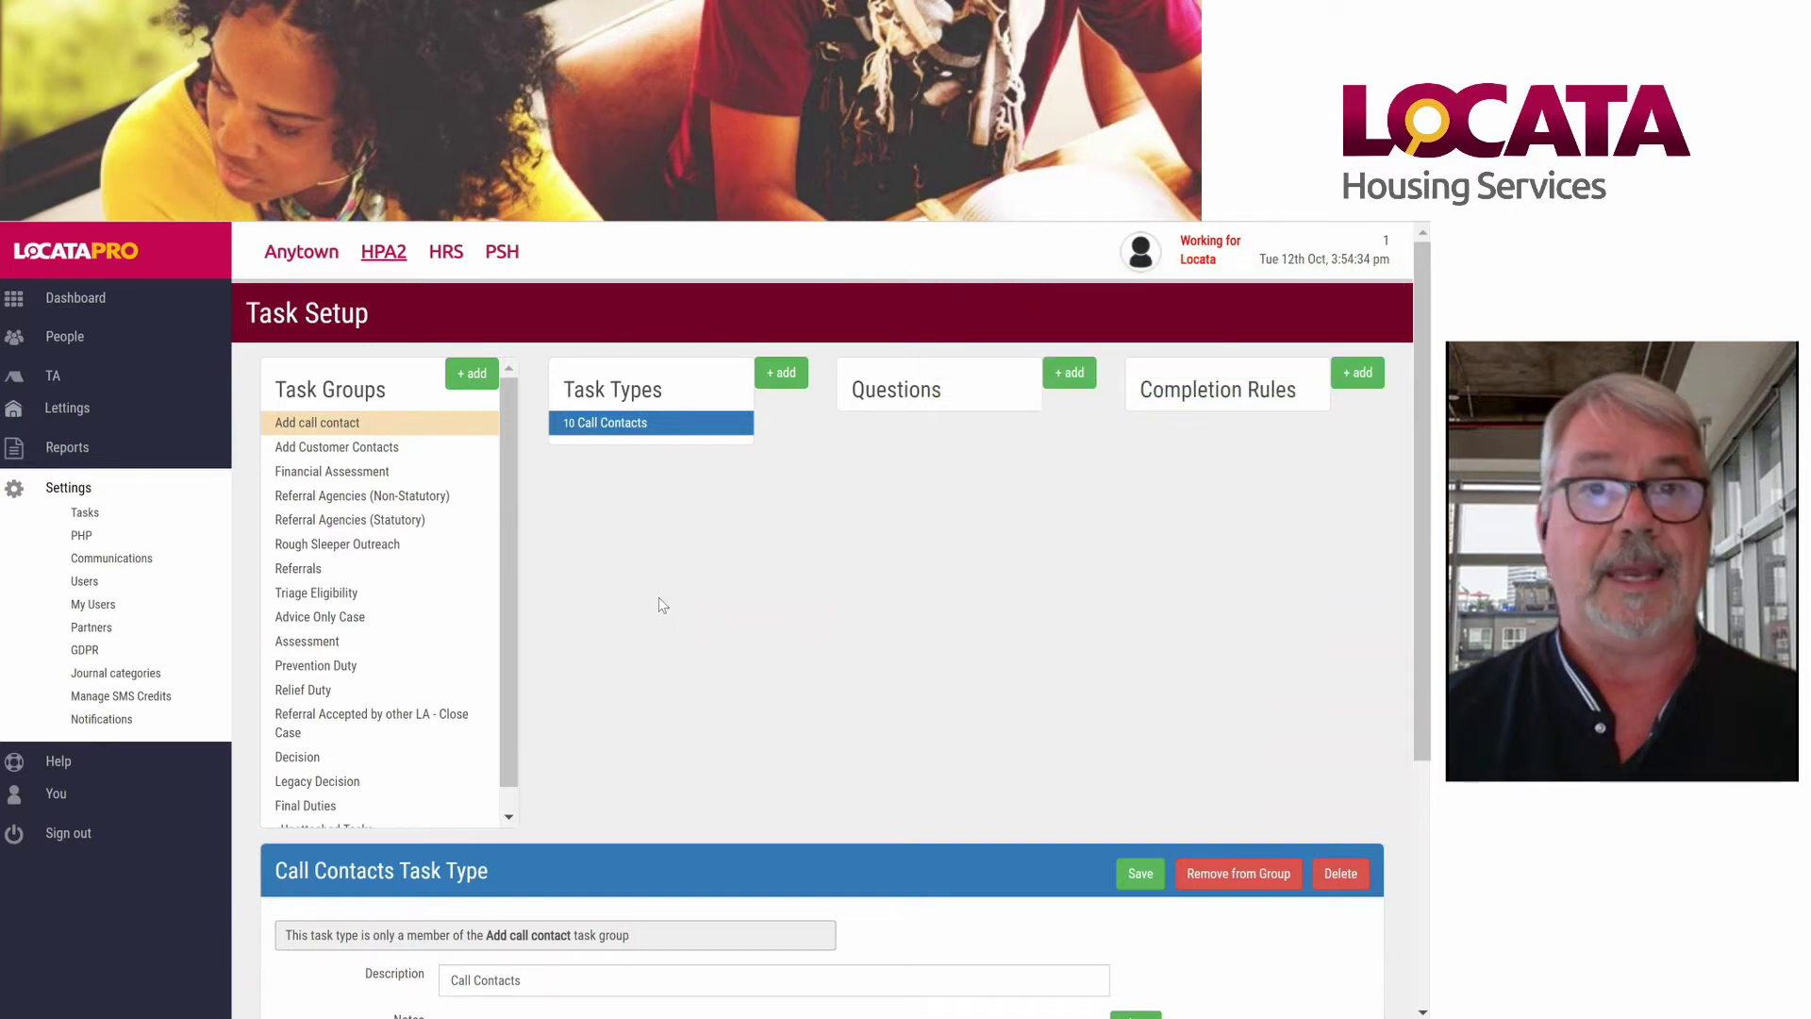
scroll(659, 598, "down", 4)
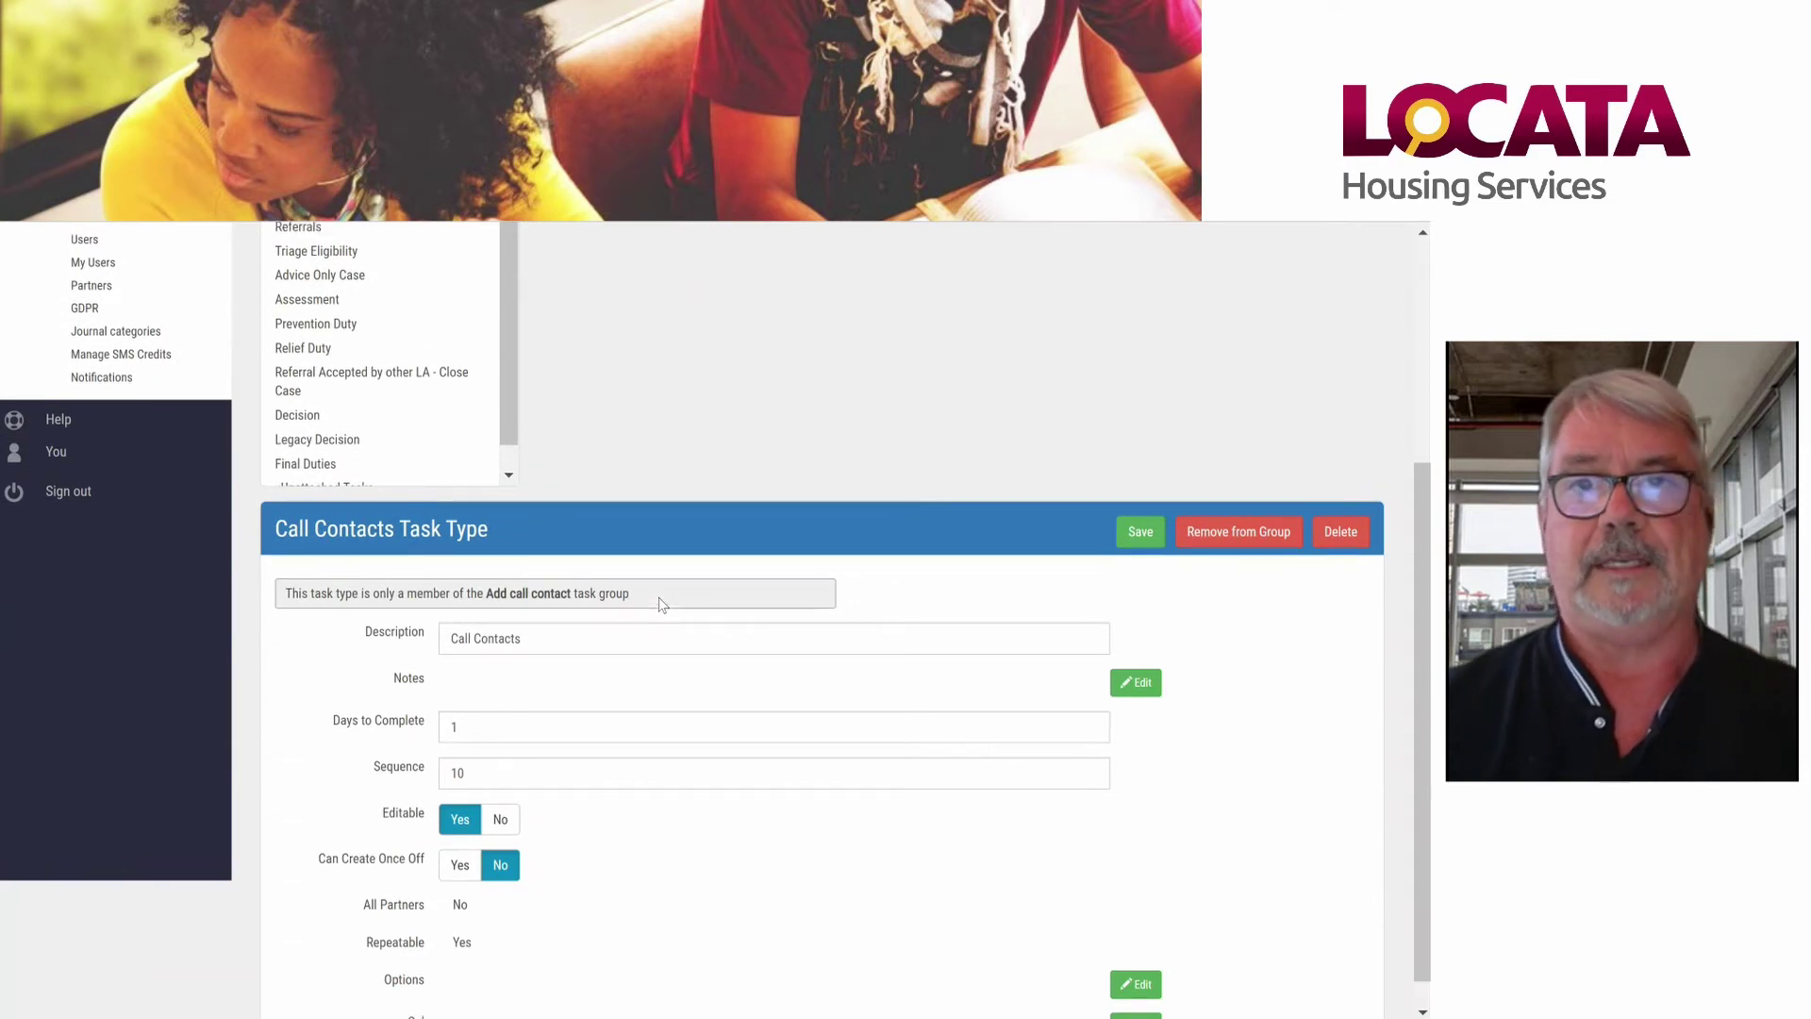
scroll(663, 604, "up", 4)
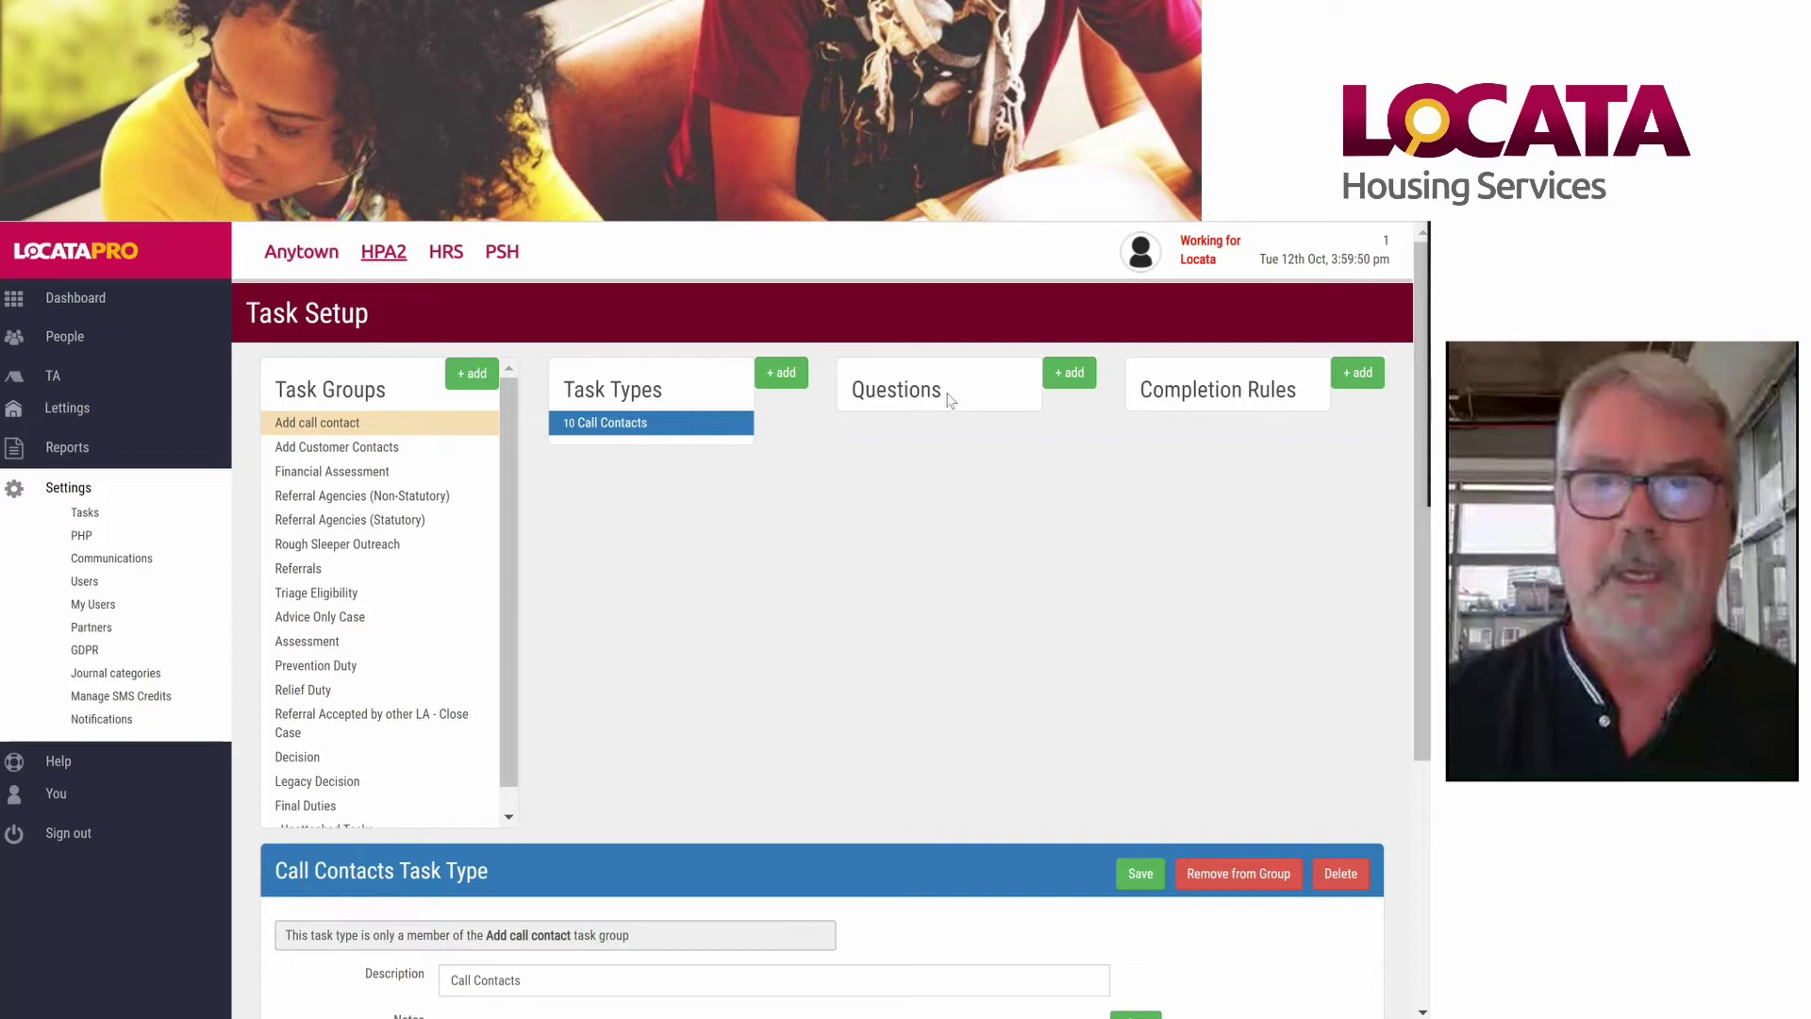
left_click(1068, 372)
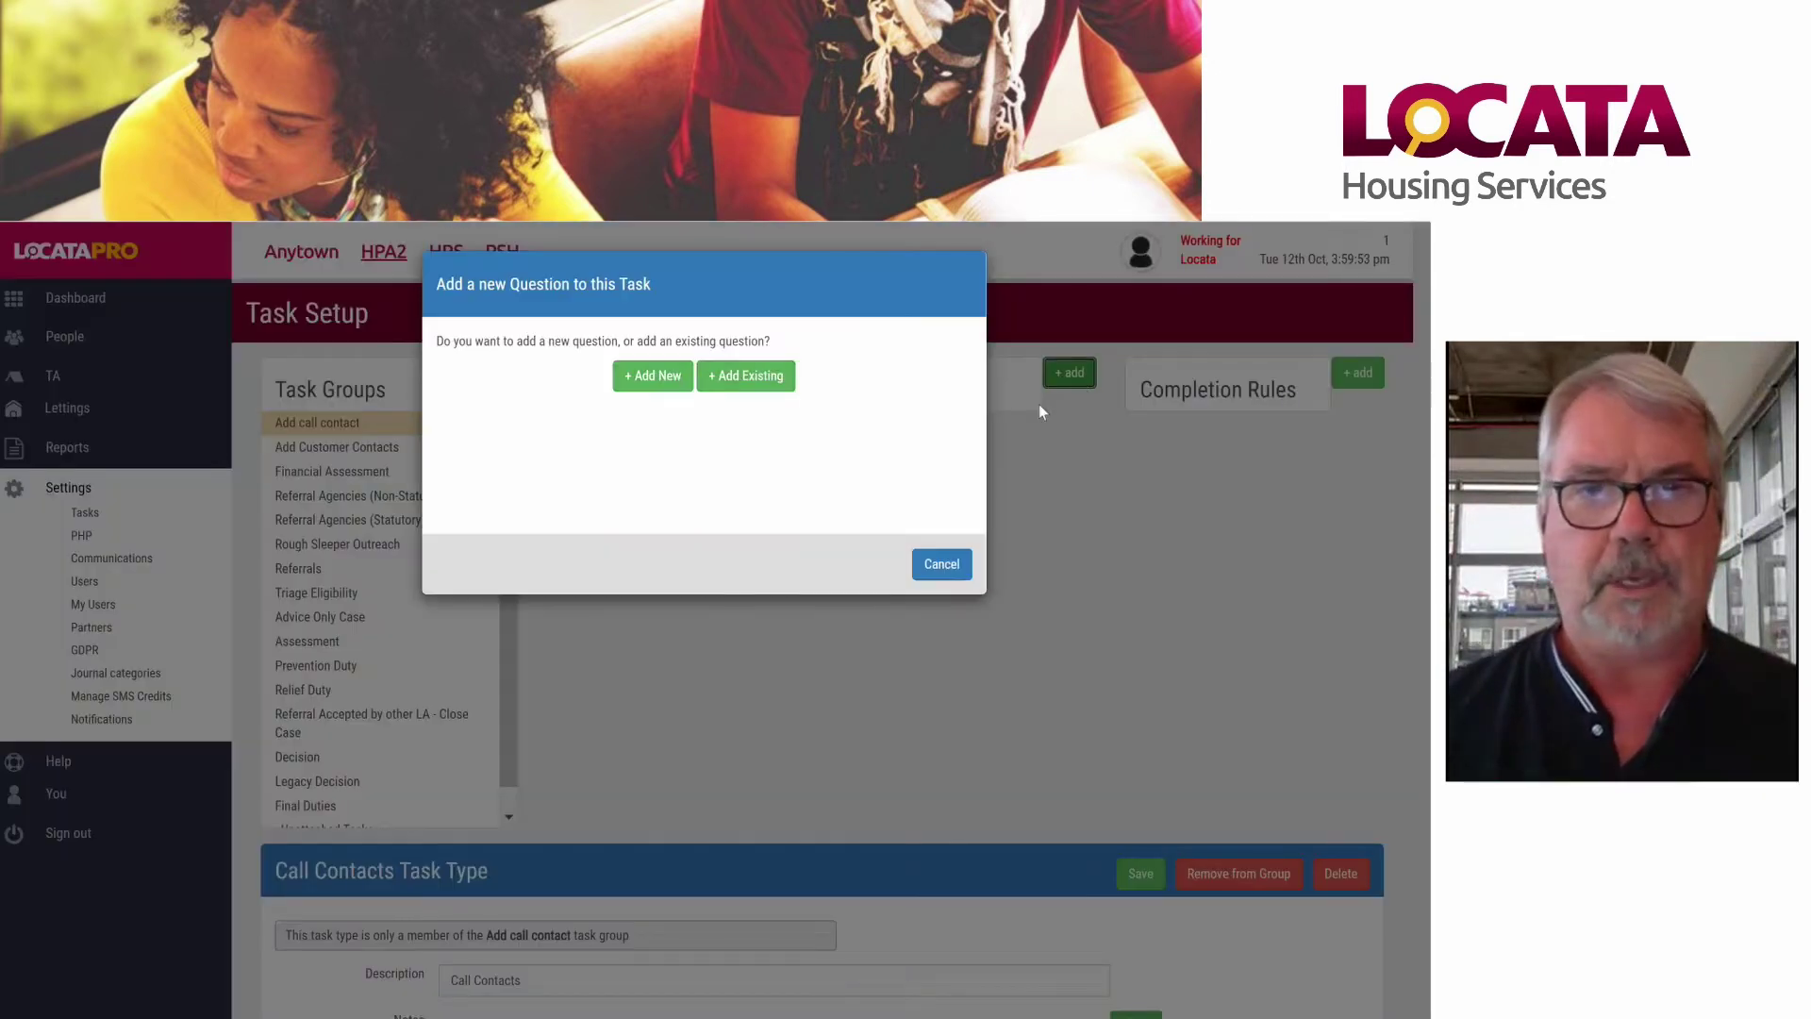
left_click(653, 376)
scroll(681, 541, "down", 1)
scroll(679, 541, "down", 3)
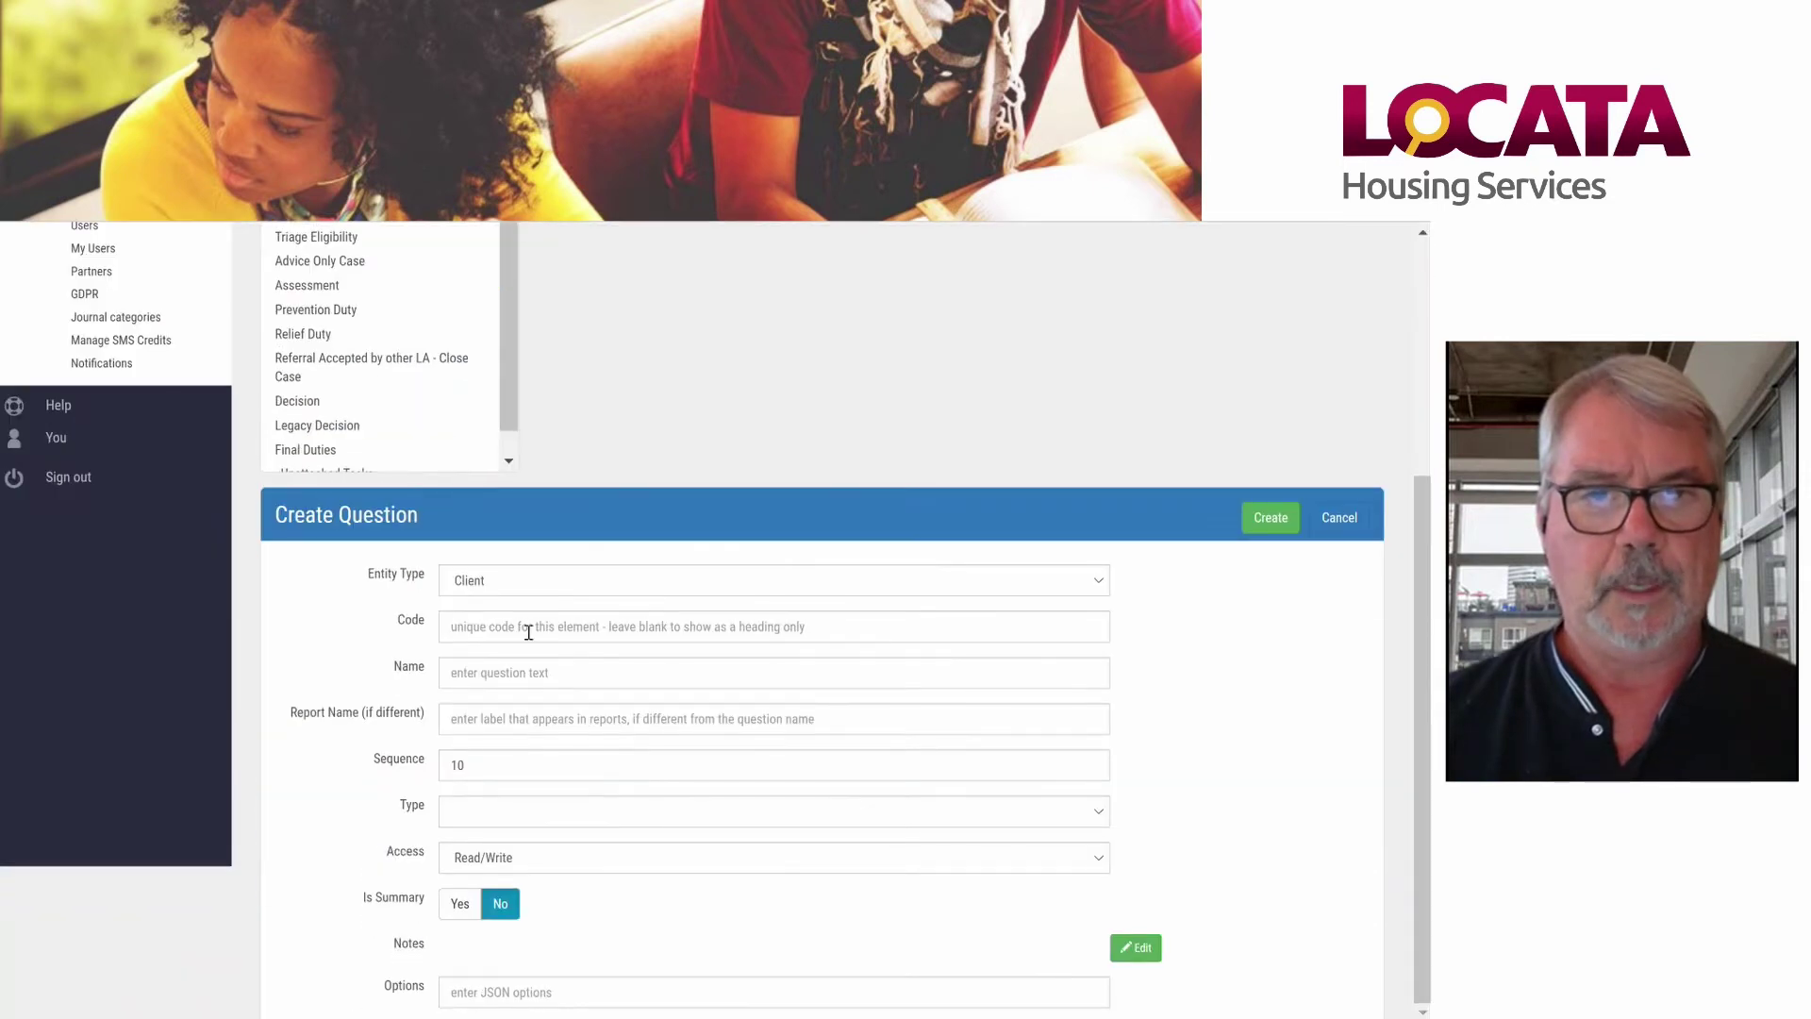
left_click(525, 631)
type("cc")
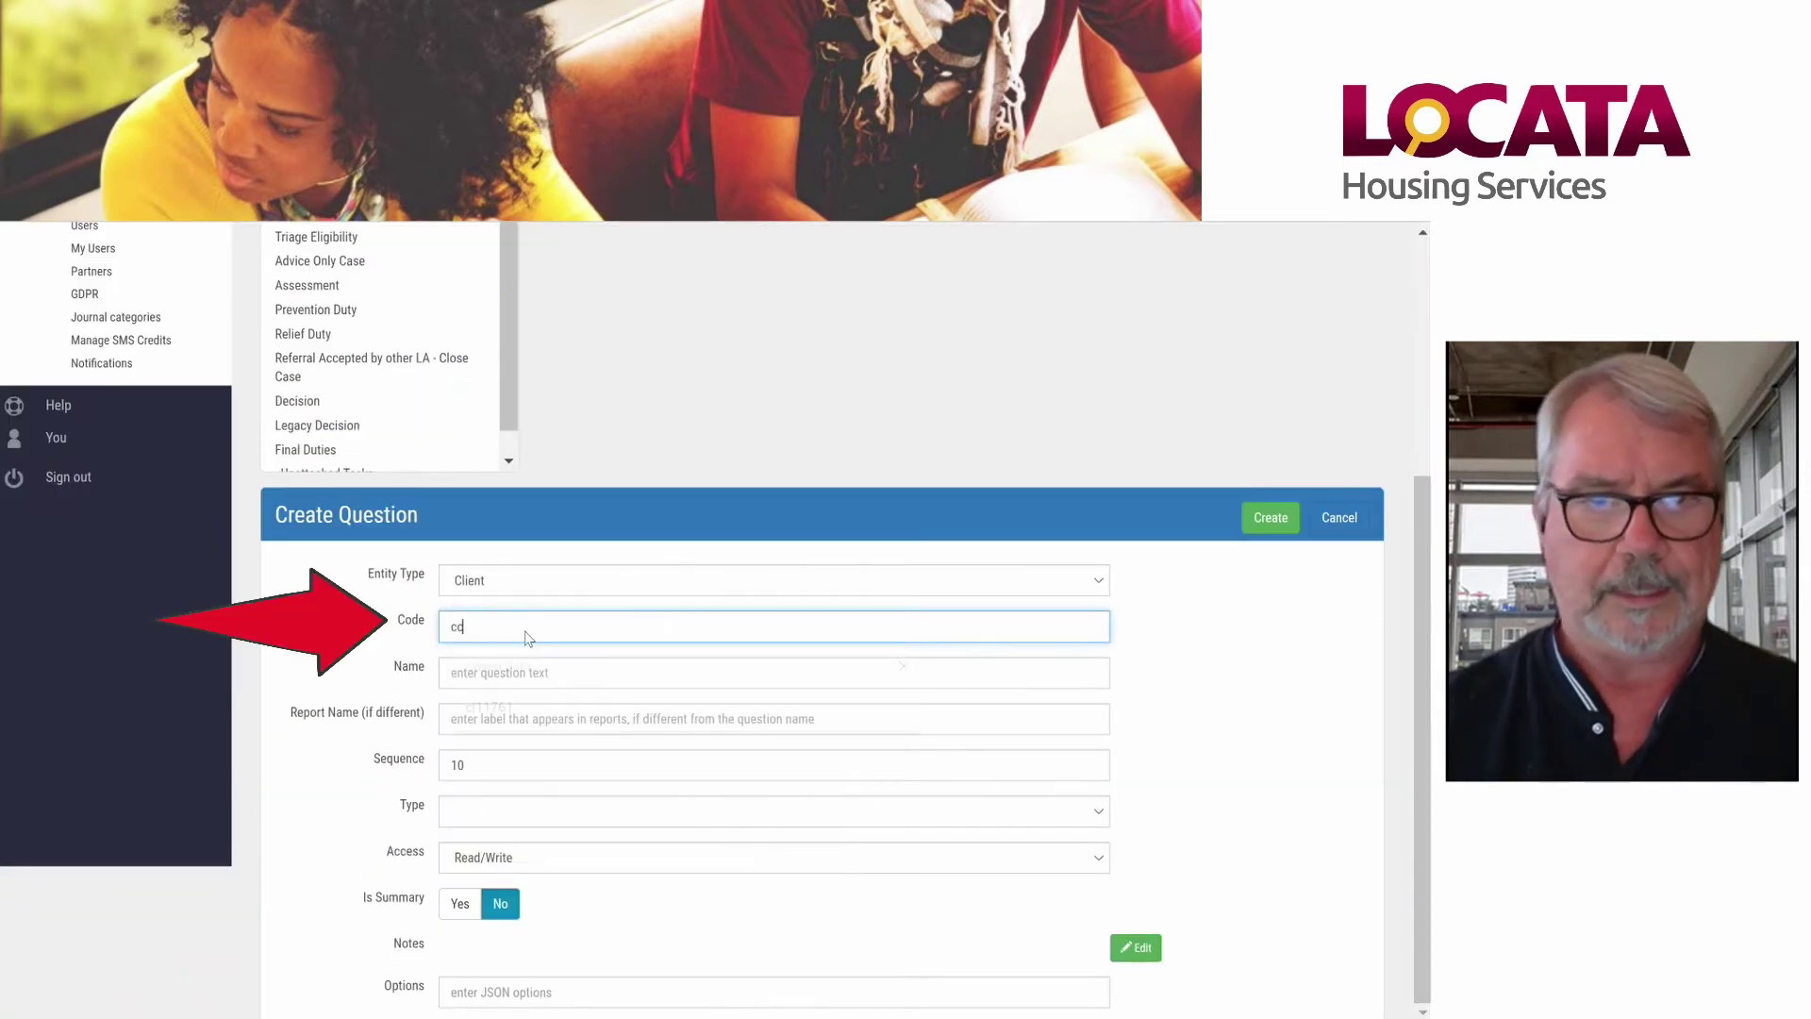
type("n01")
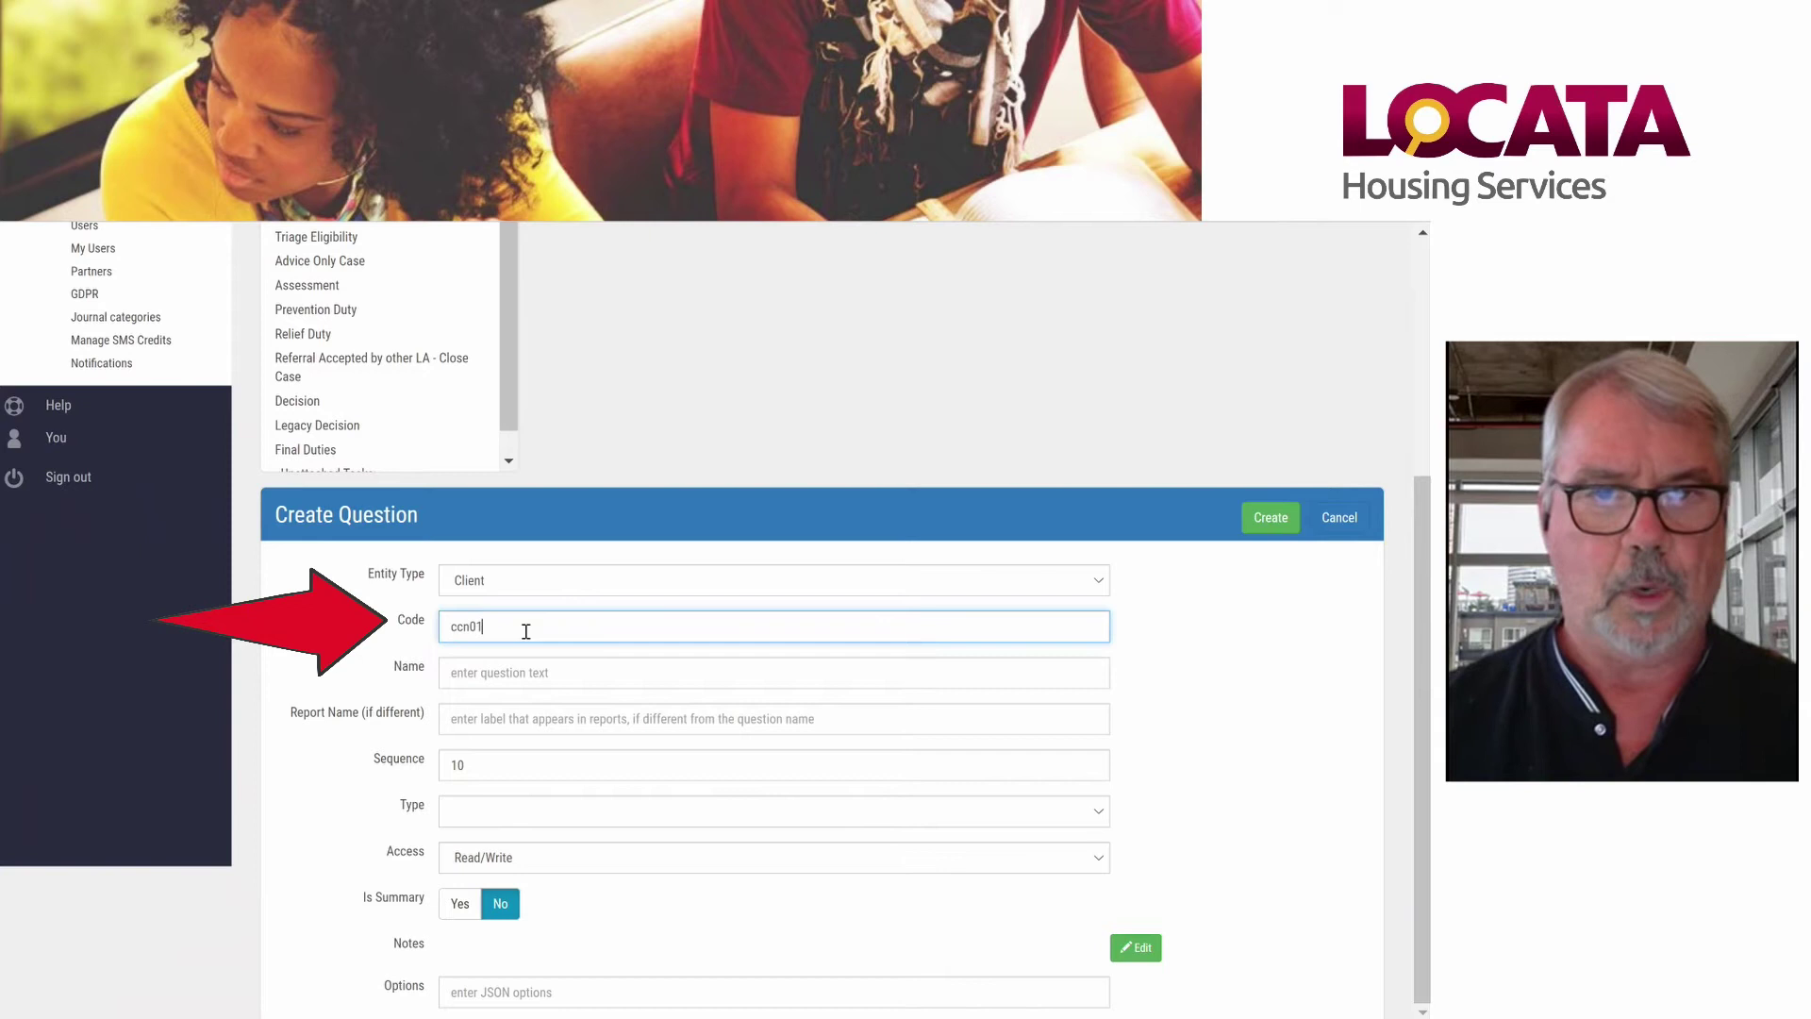
Step: Enter "Calll Contact Name" as the new question's name
left_click(516, 672)
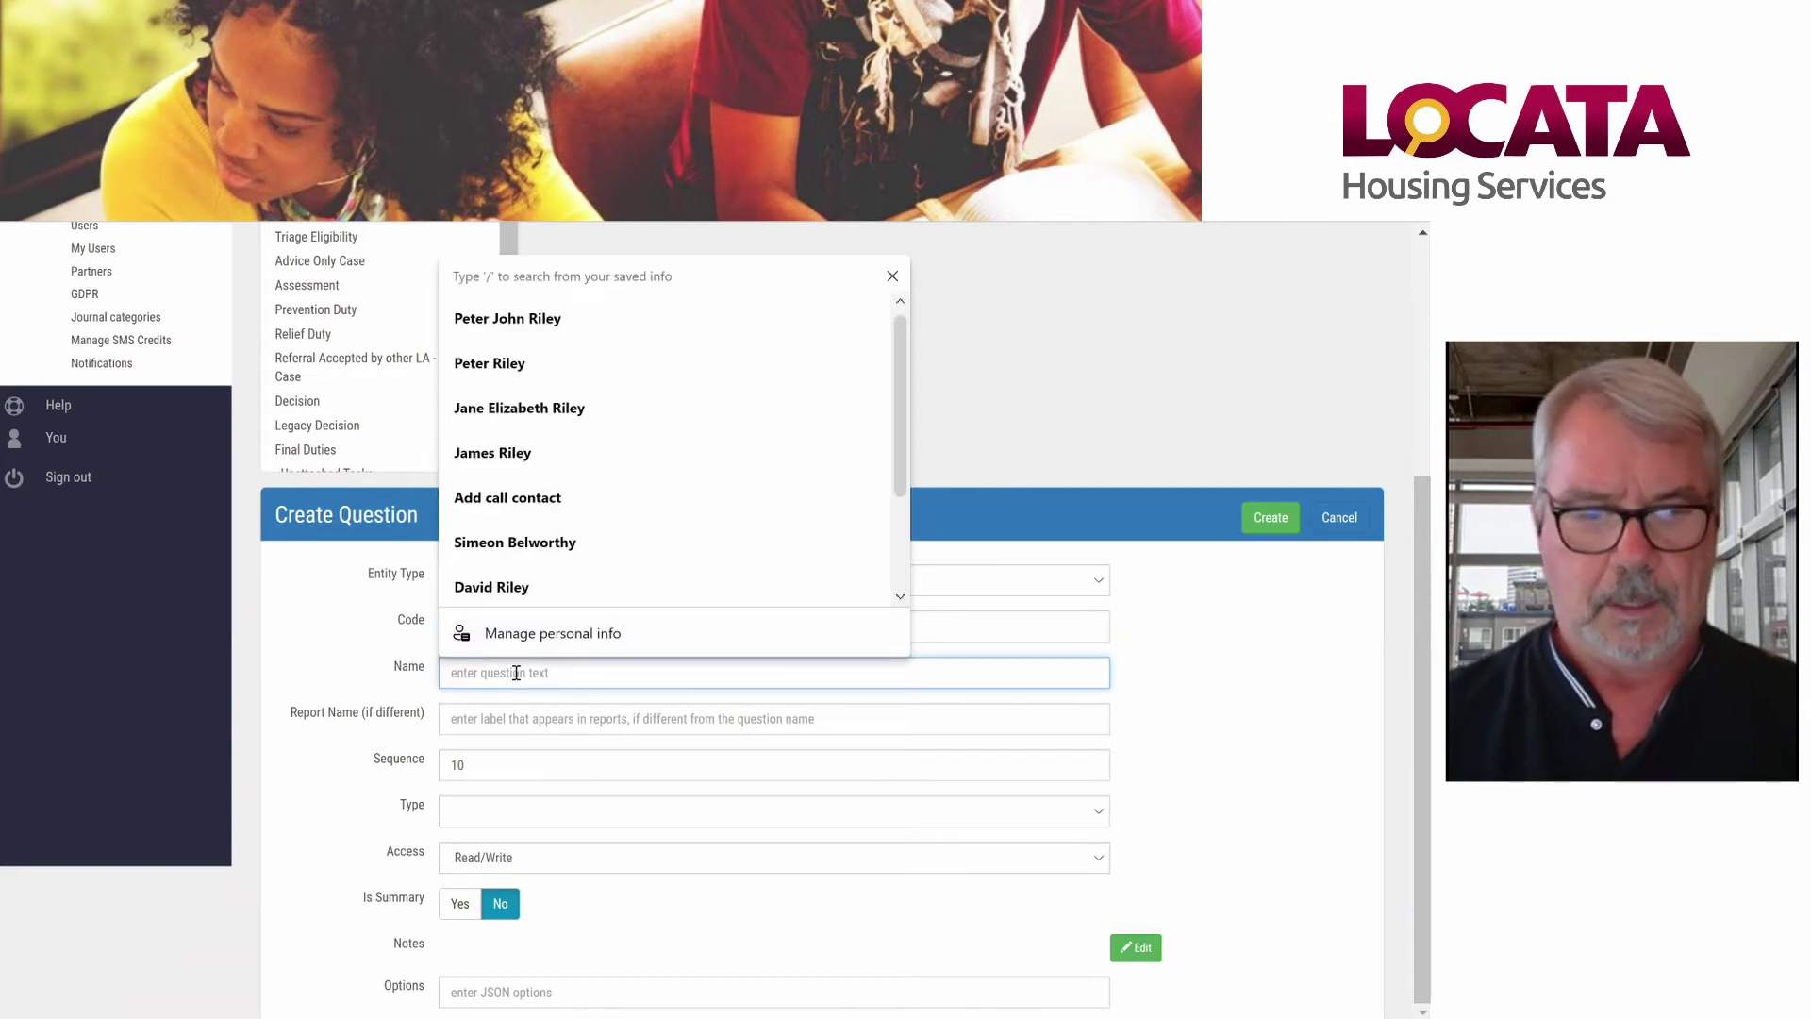
type("Qalll Conta")
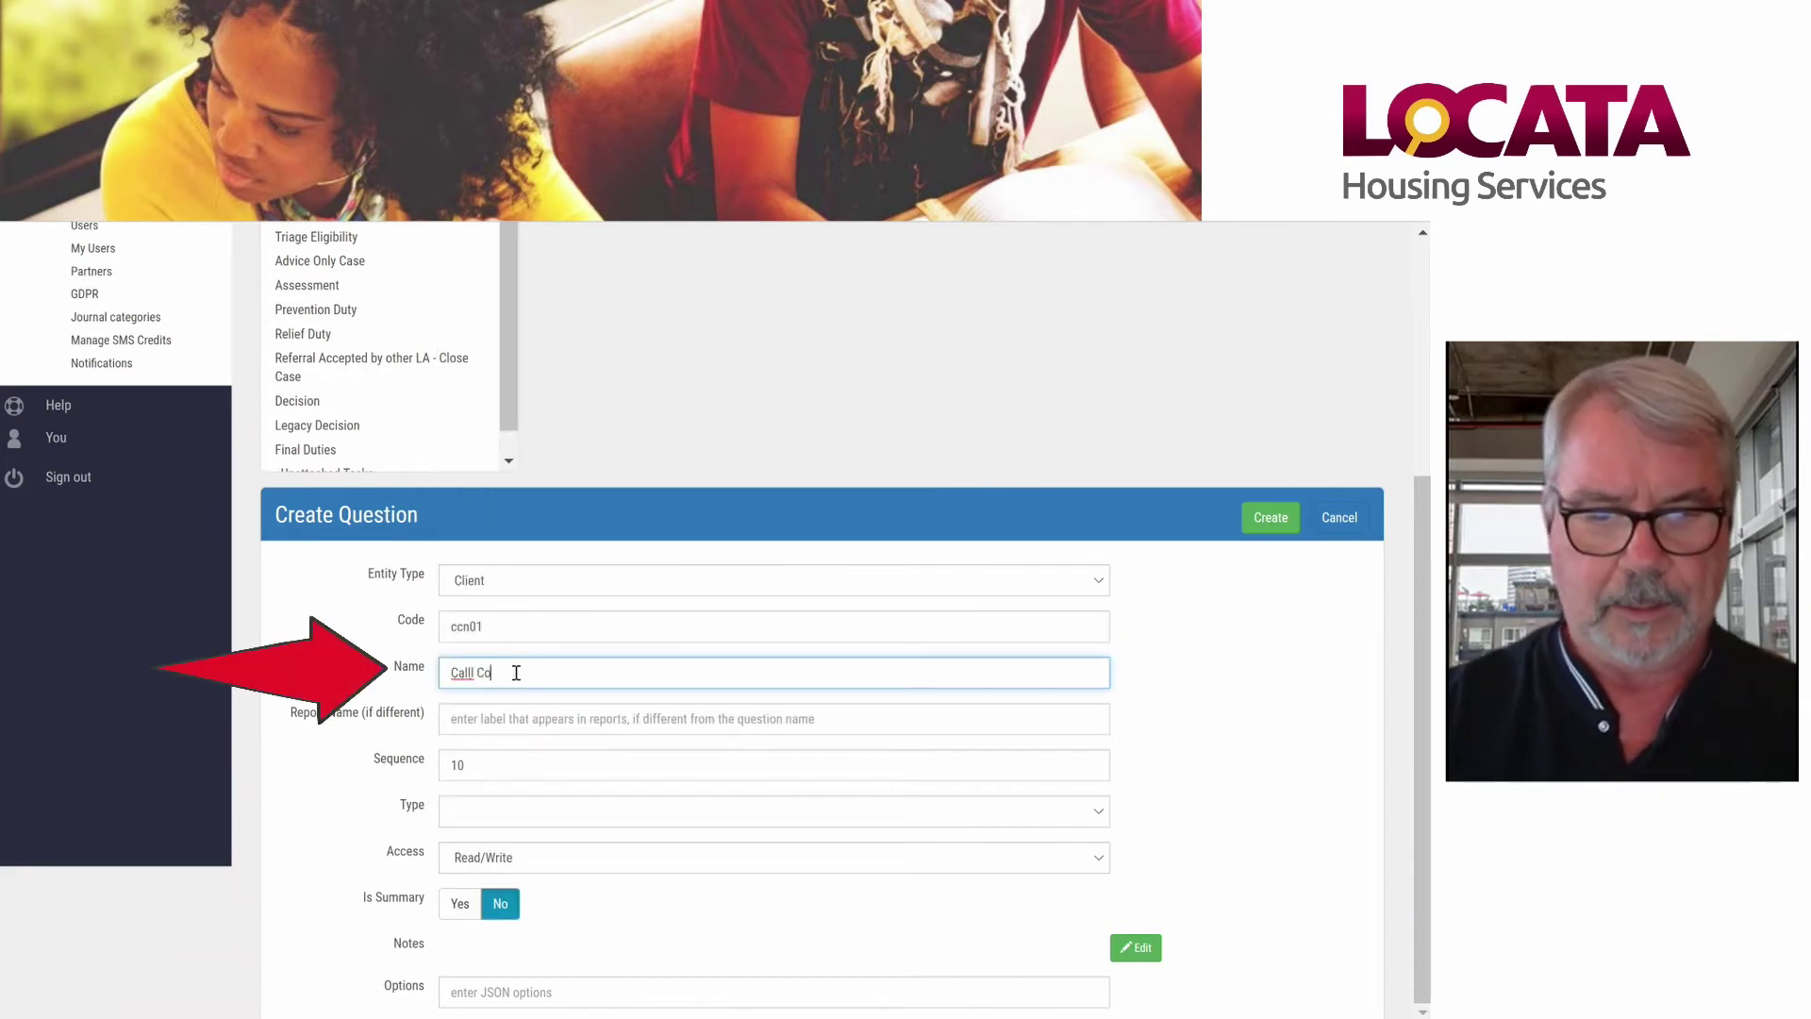
type("ct")
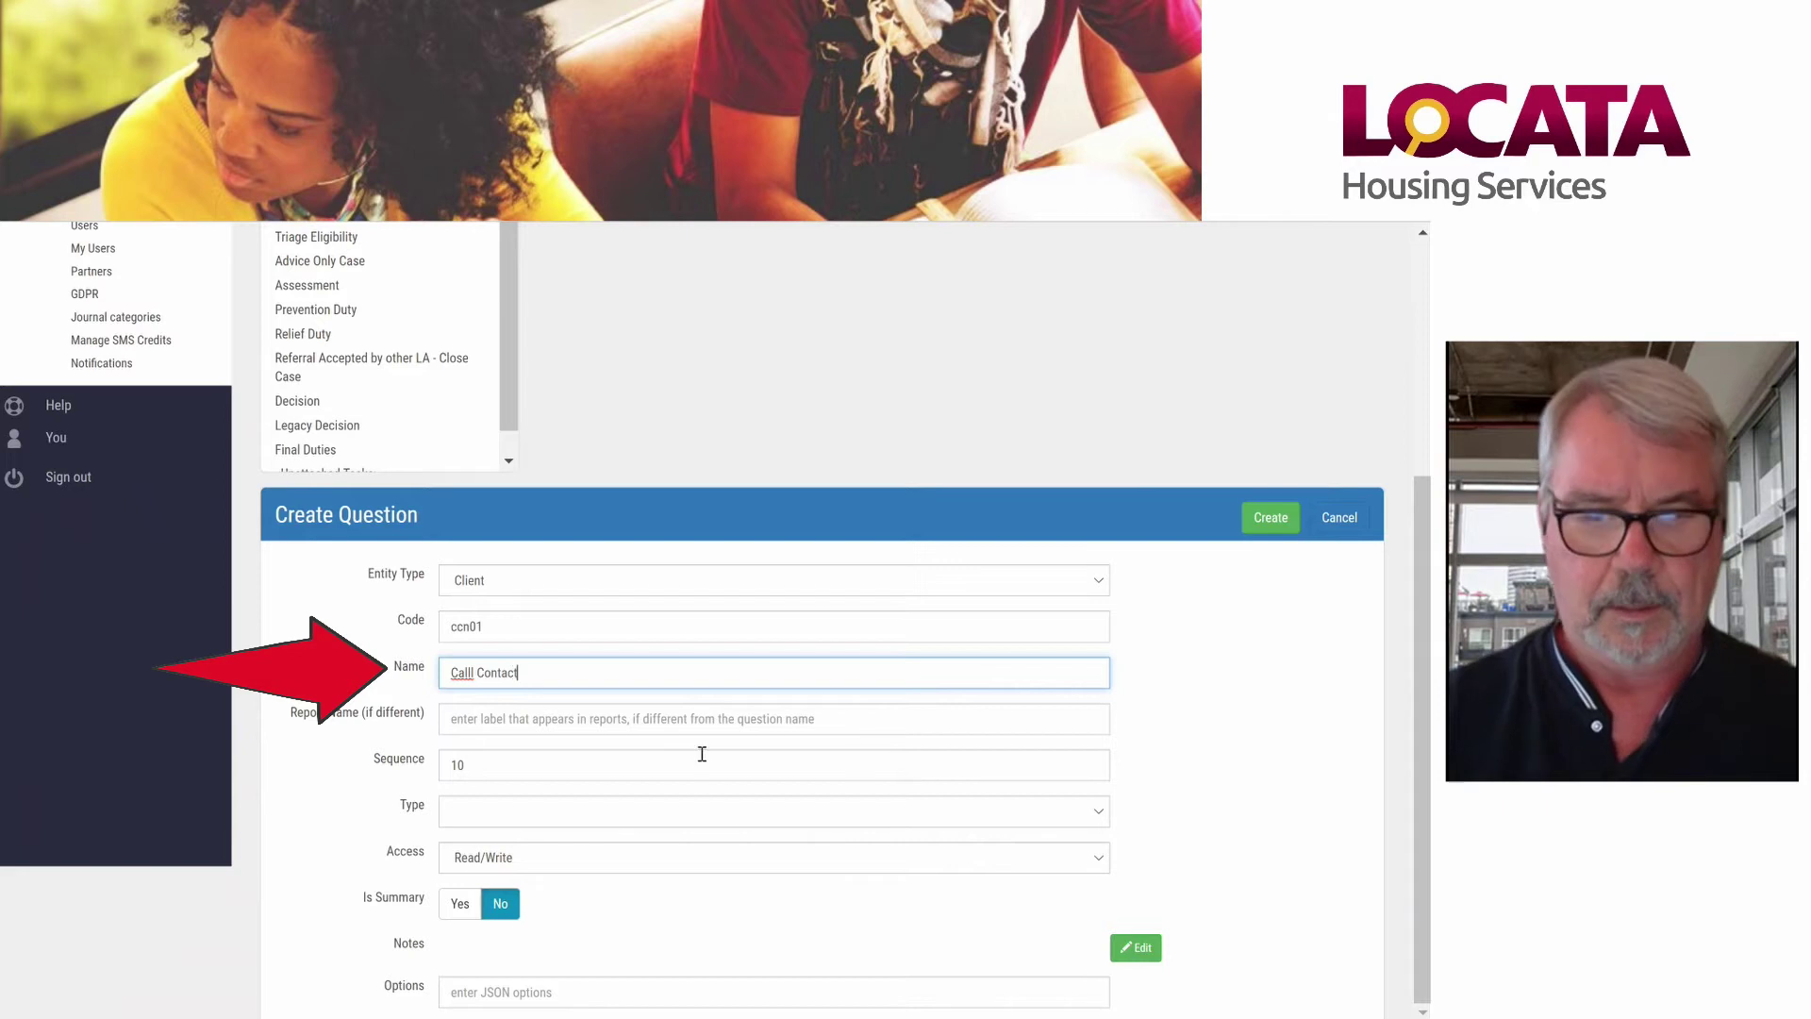
type(" Name")
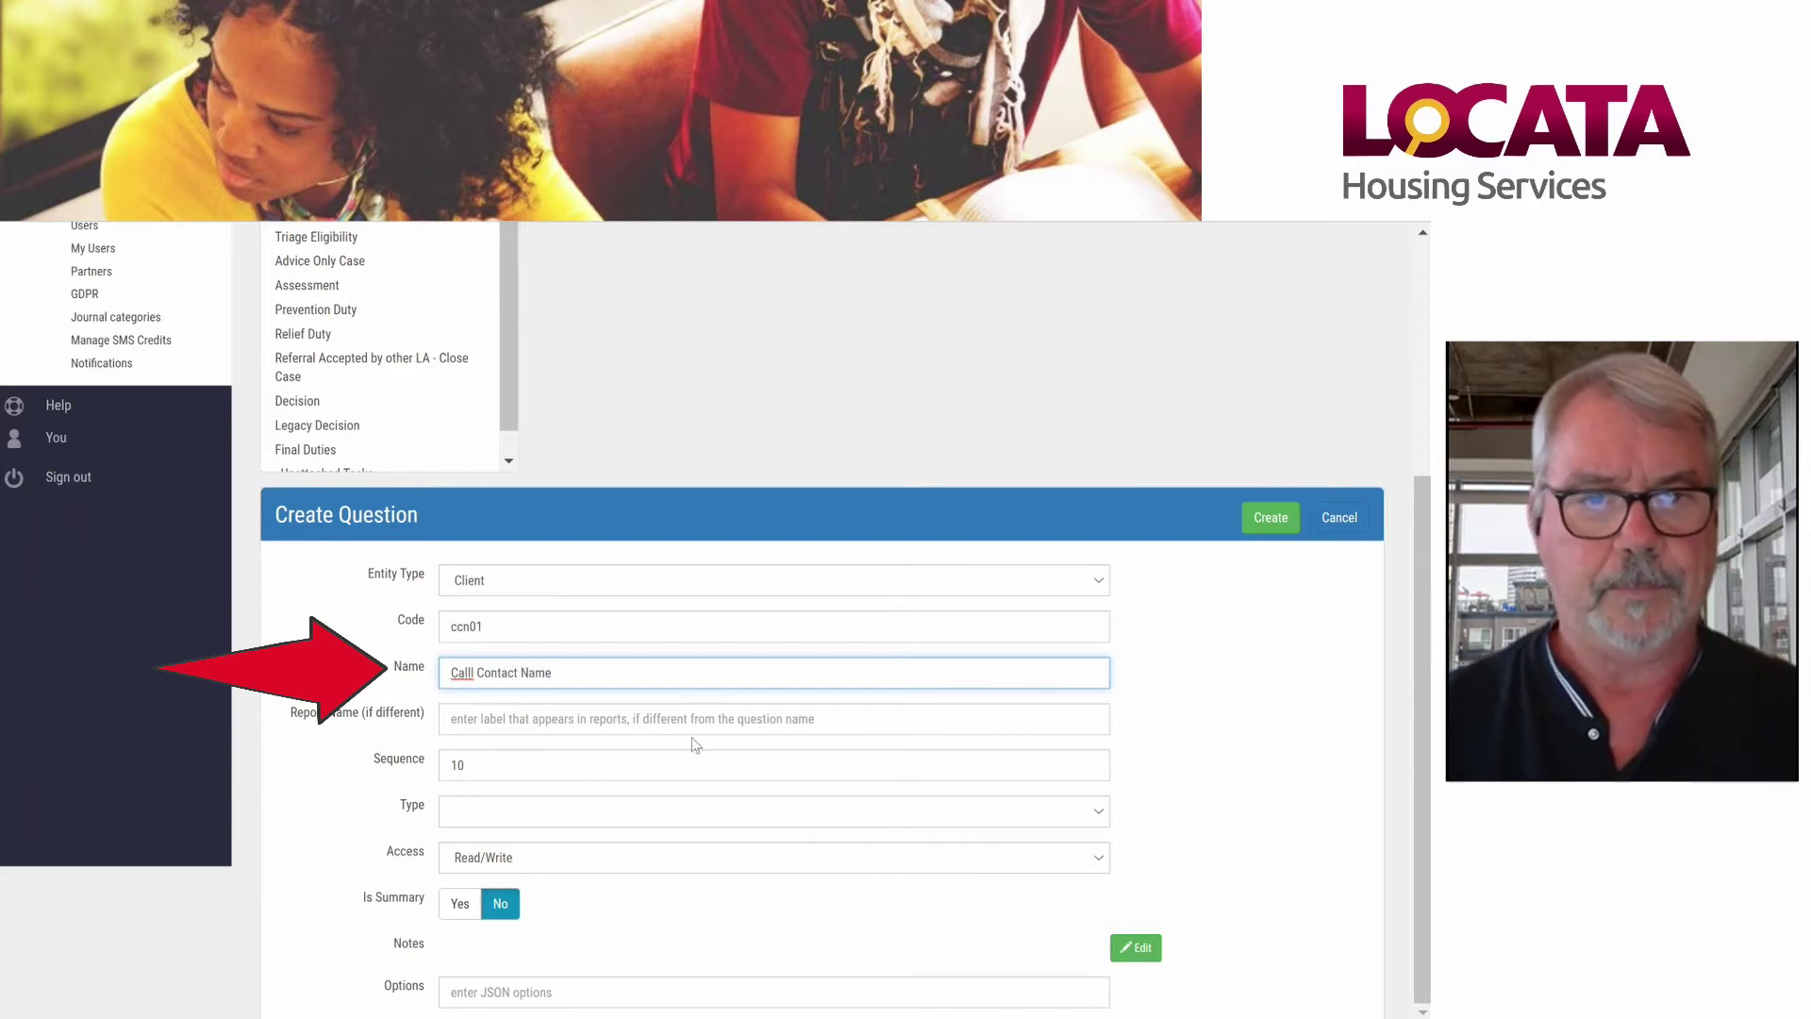
left_click(538, 719)
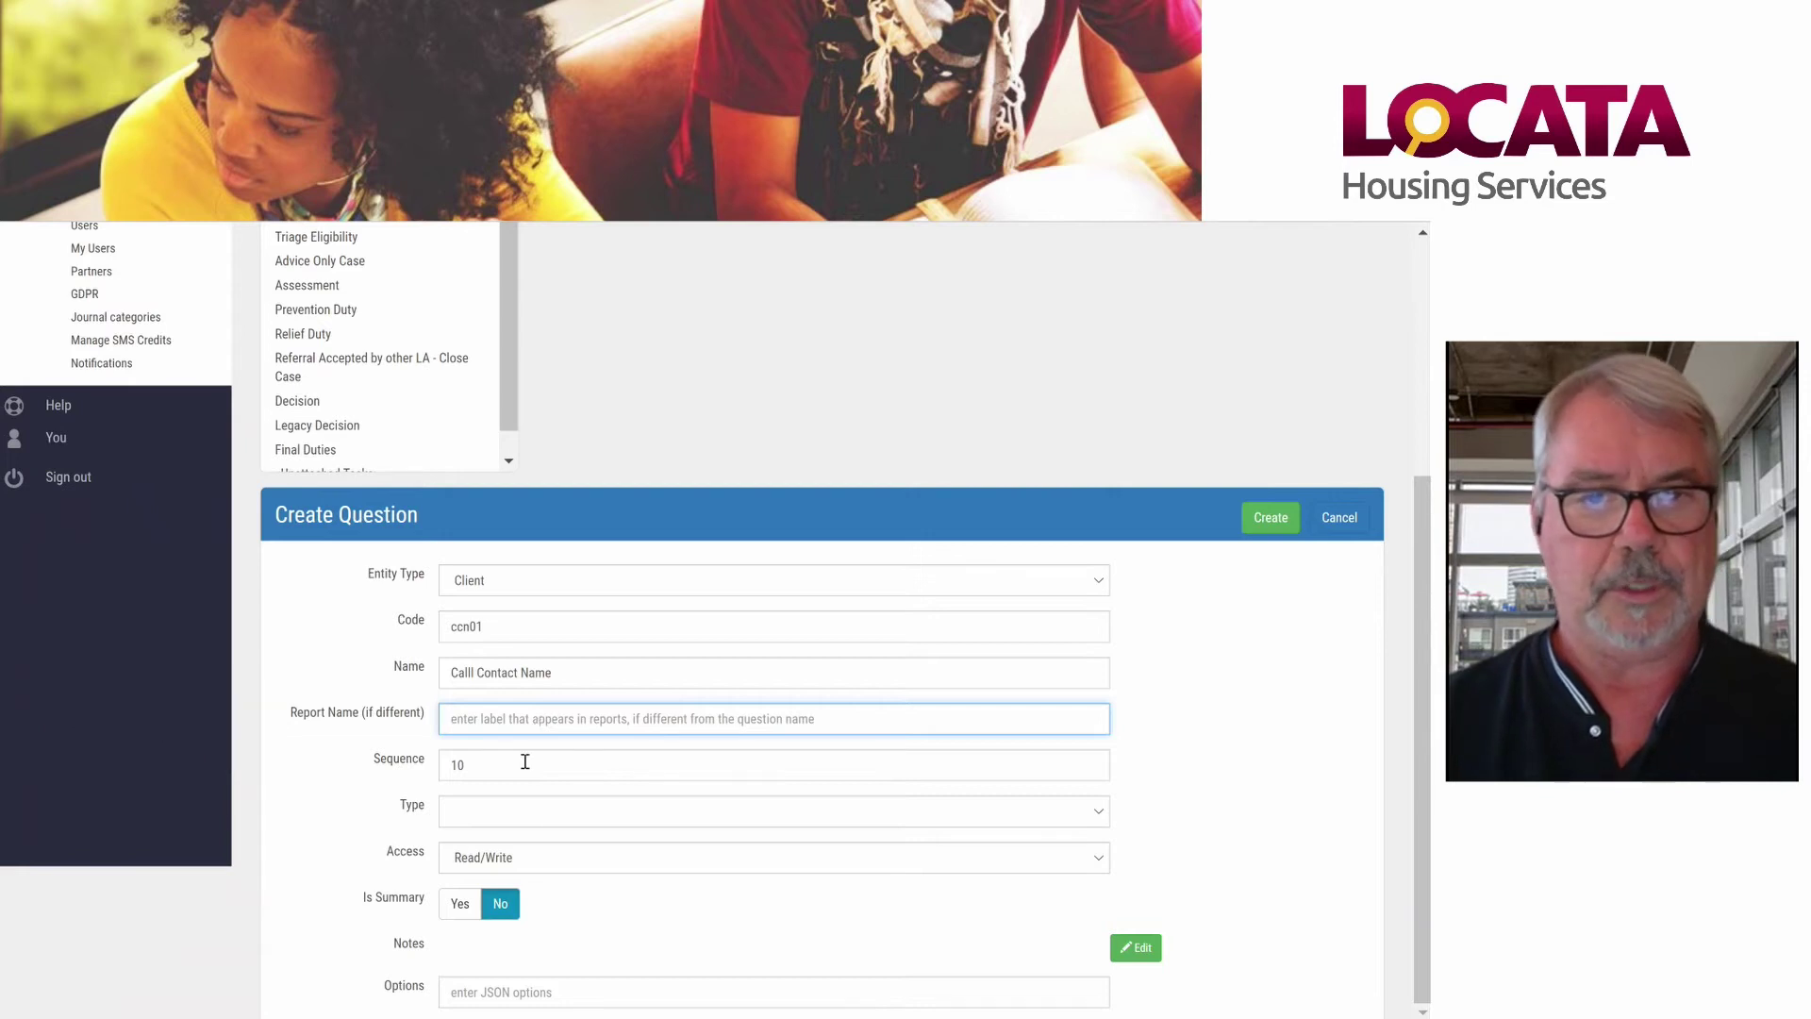
Step: Set the Calll Contact Name question's type to Text, create the question and save its details
left_click(518, 813)
left_click(479, 630)
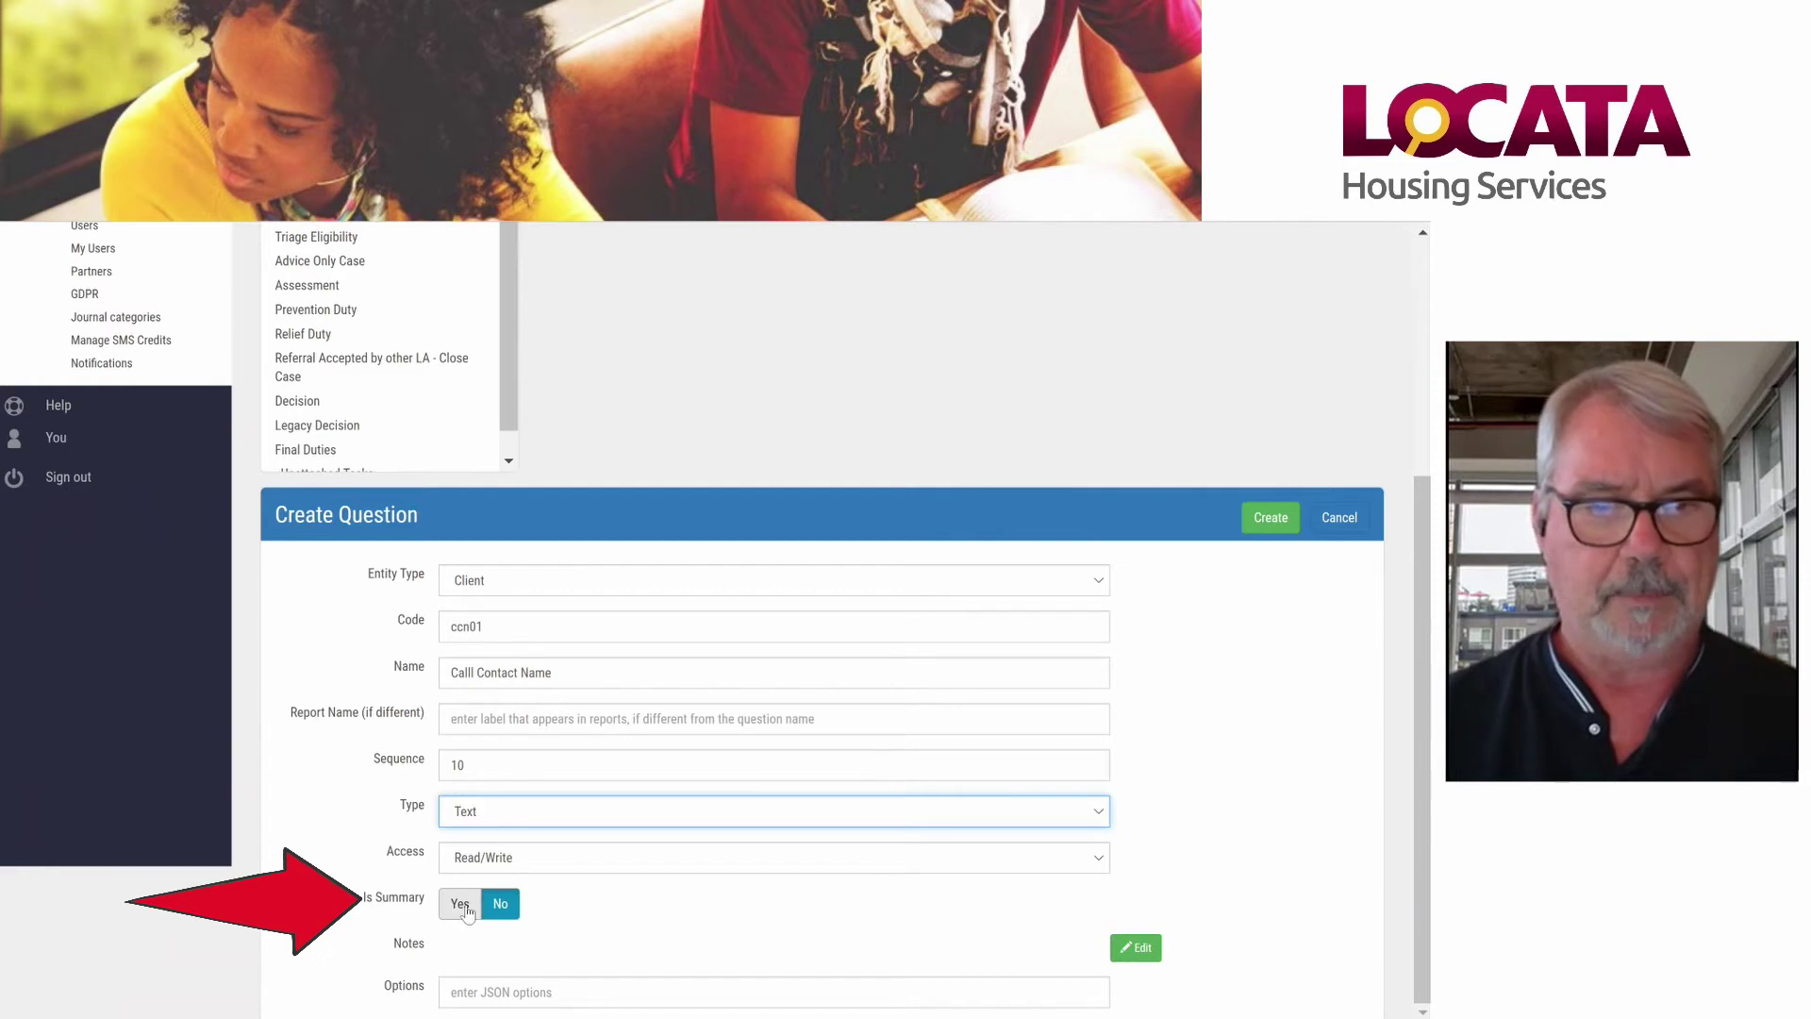
left_click(1270, 520)
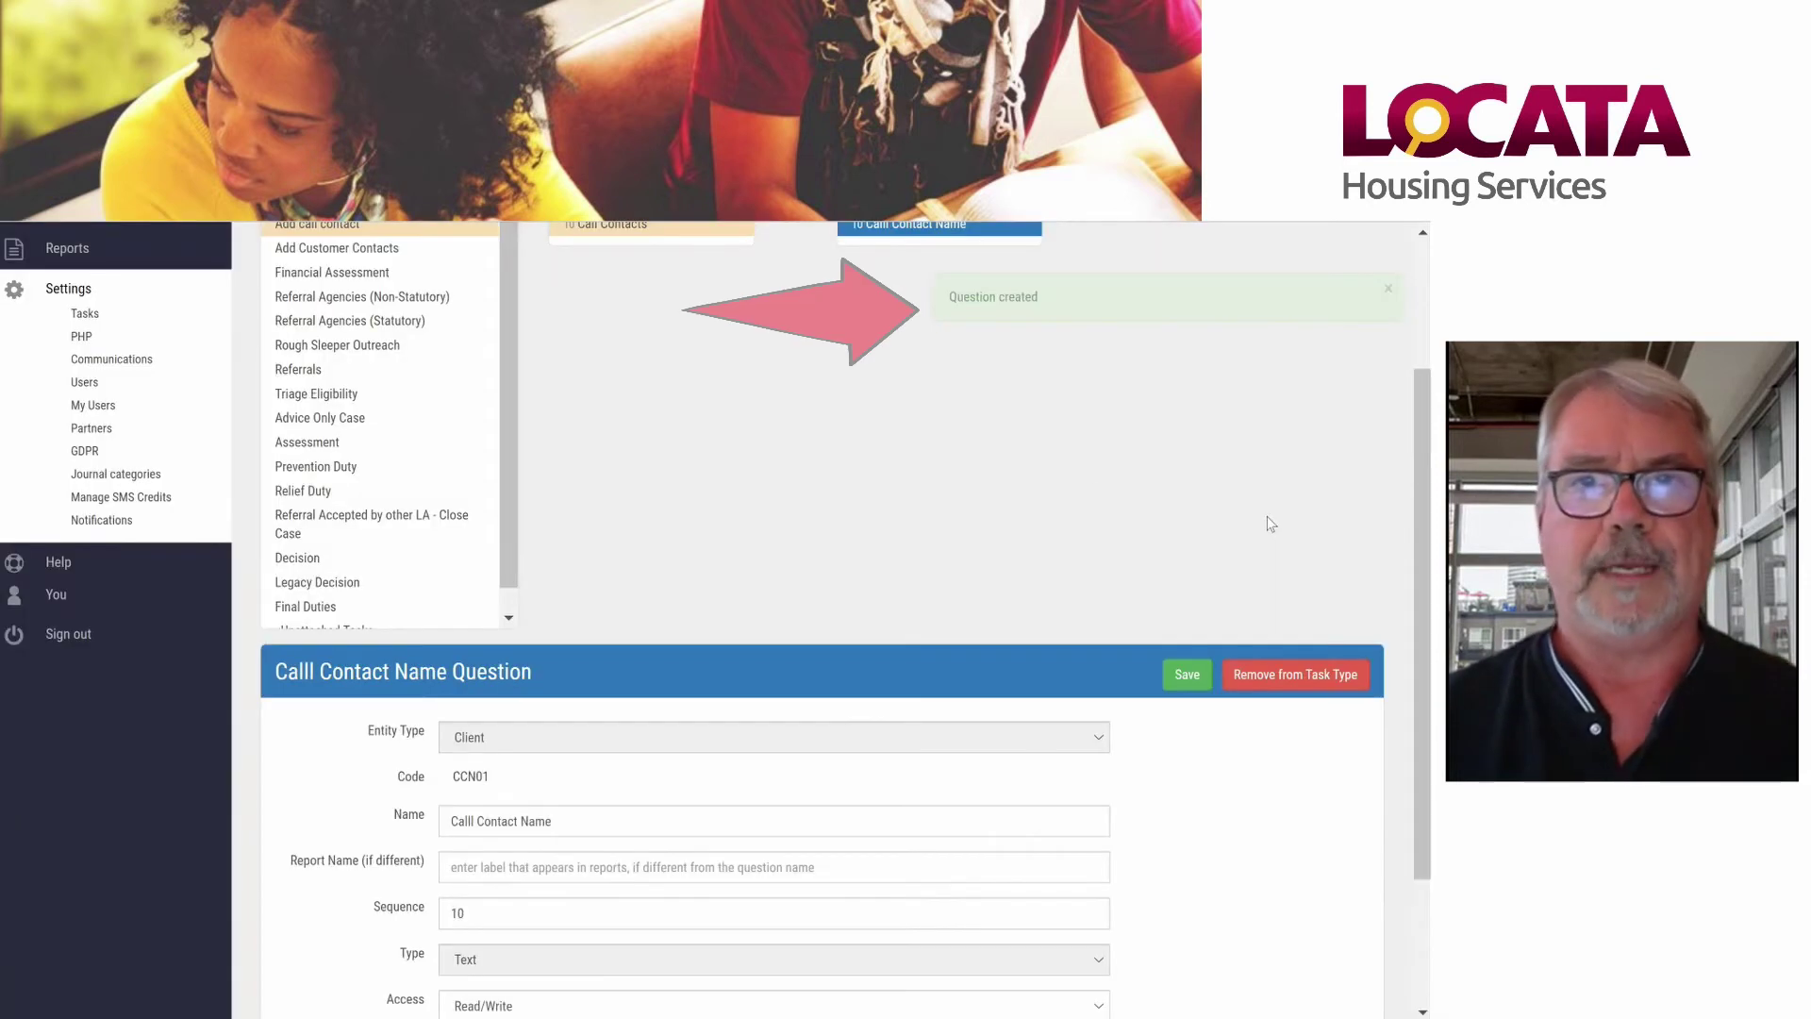
scroll(1040, 466, "up", 3)
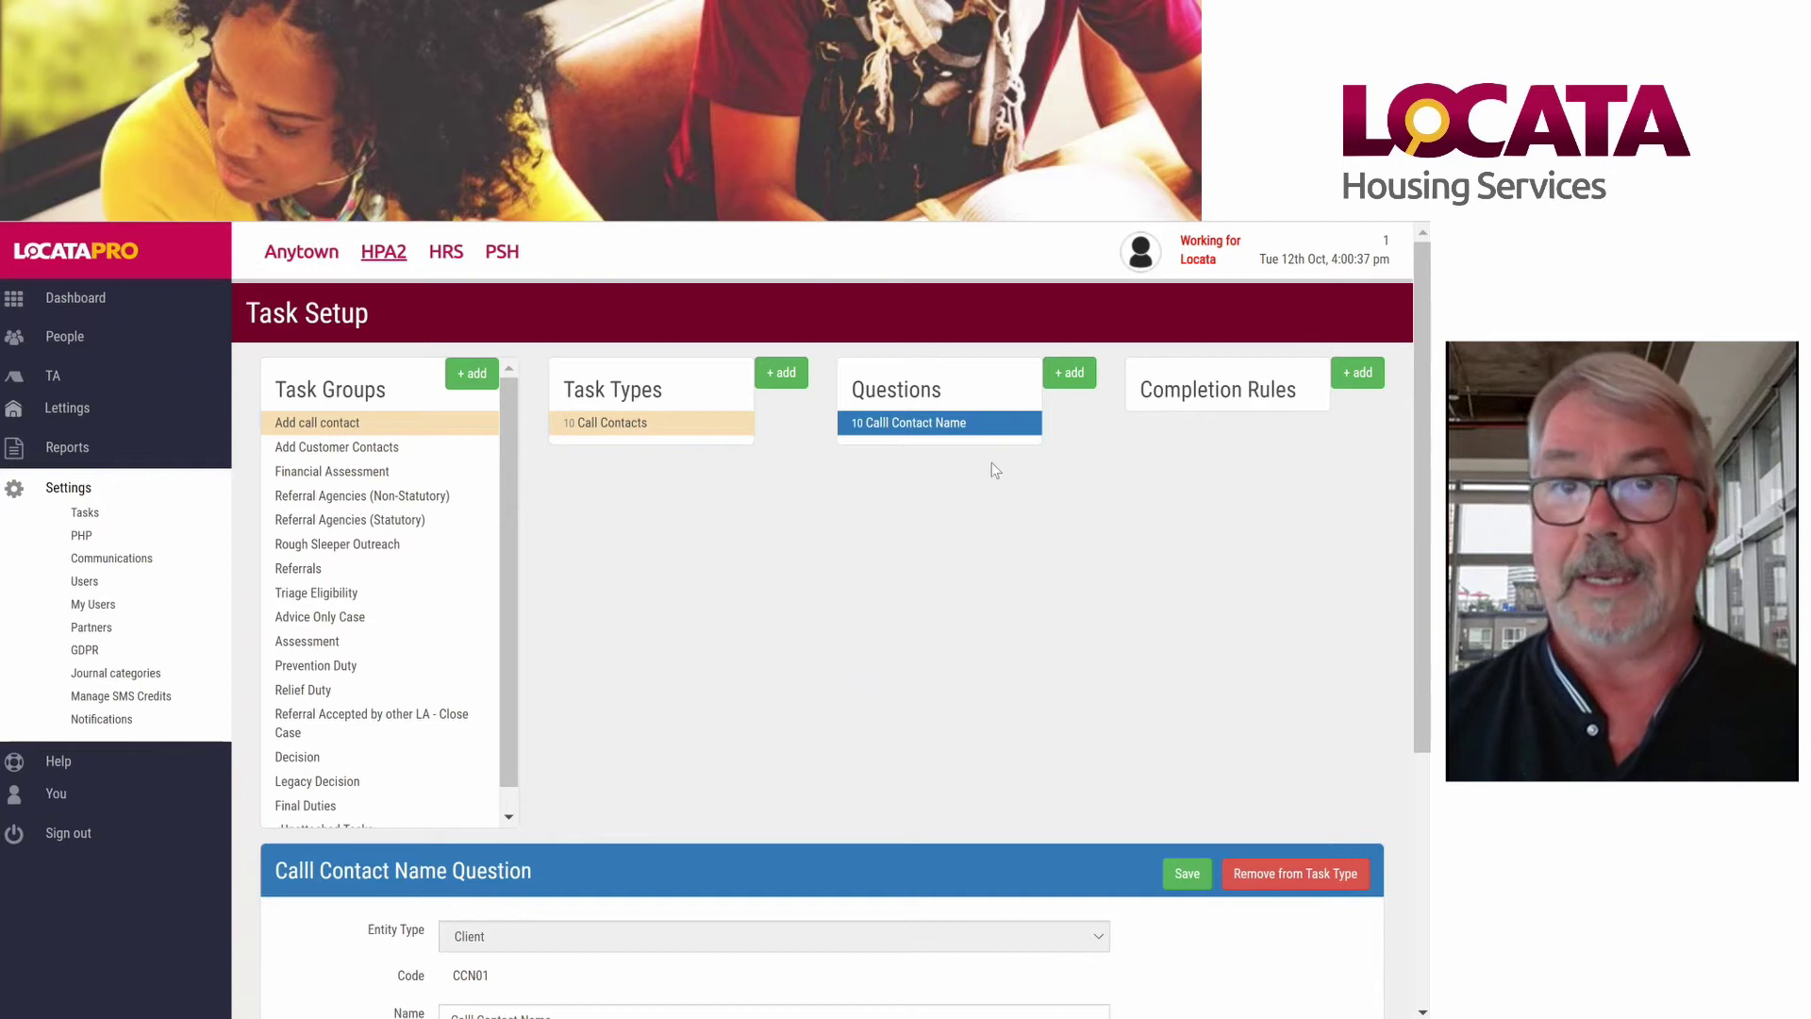
left_click(1190, 878)
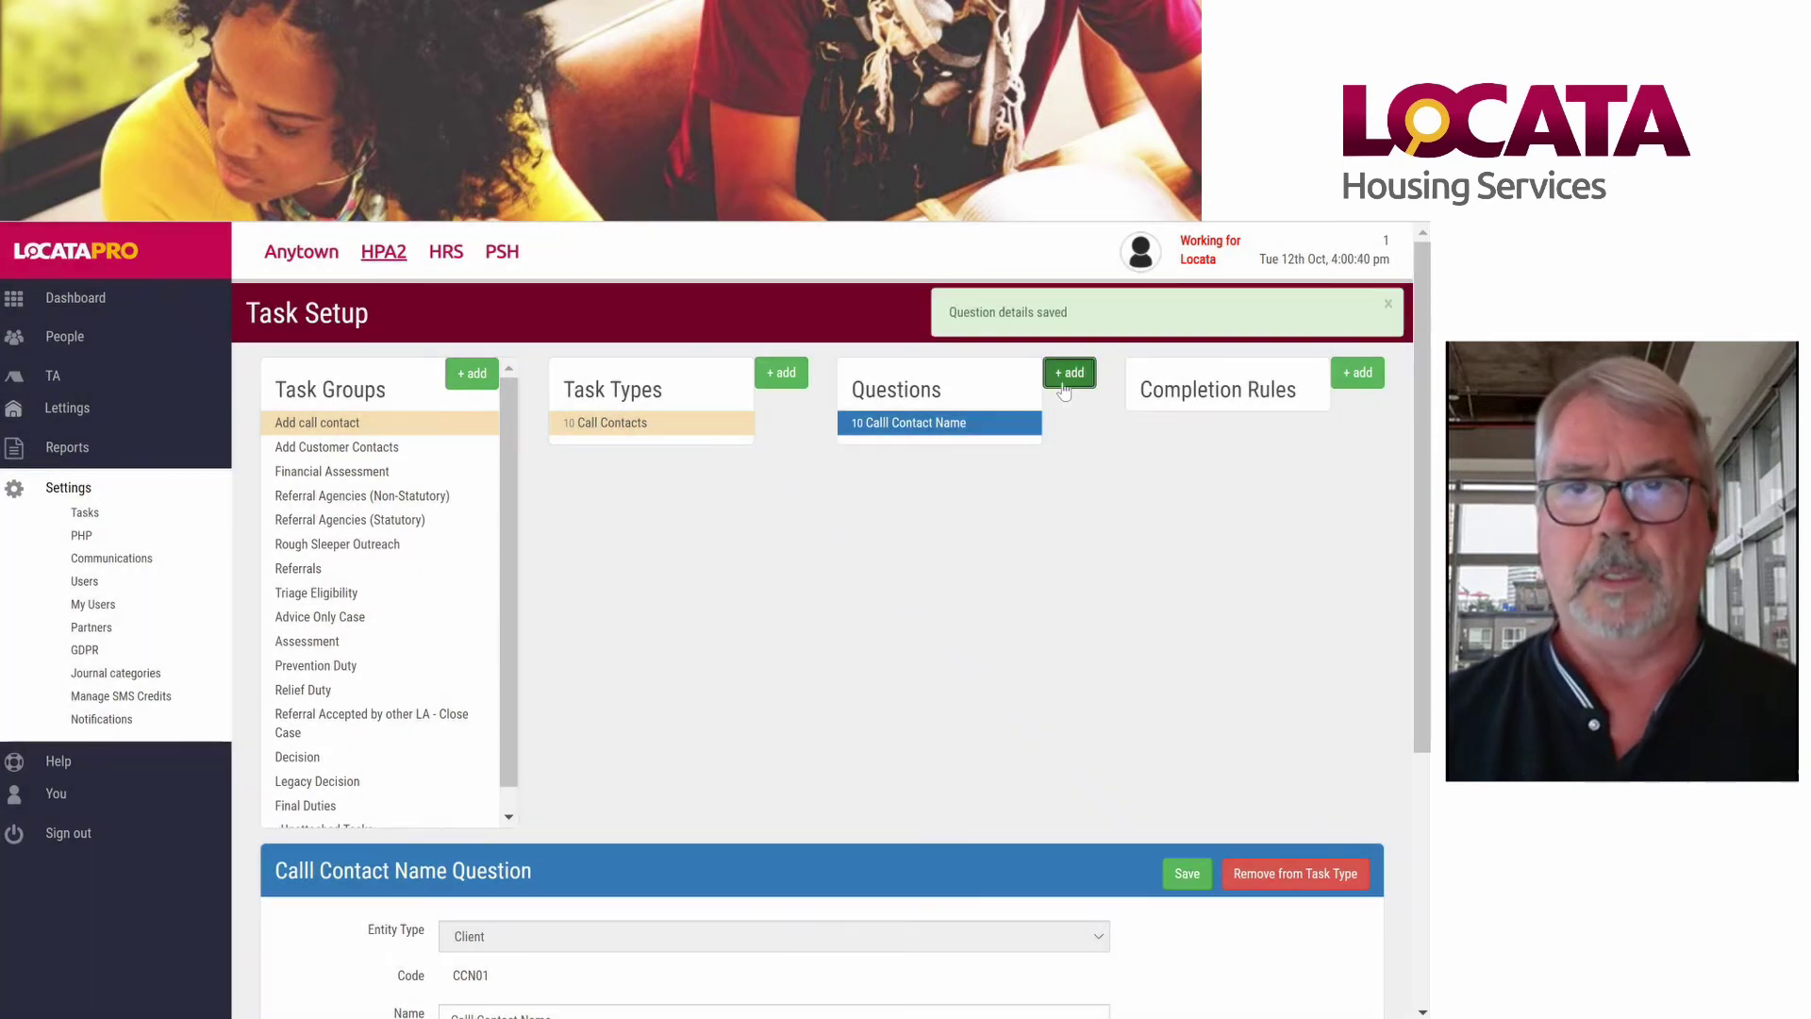
Step: Start another new question for the Call Contacts task type and give it the code CCMB01
left_click(1069, 372)
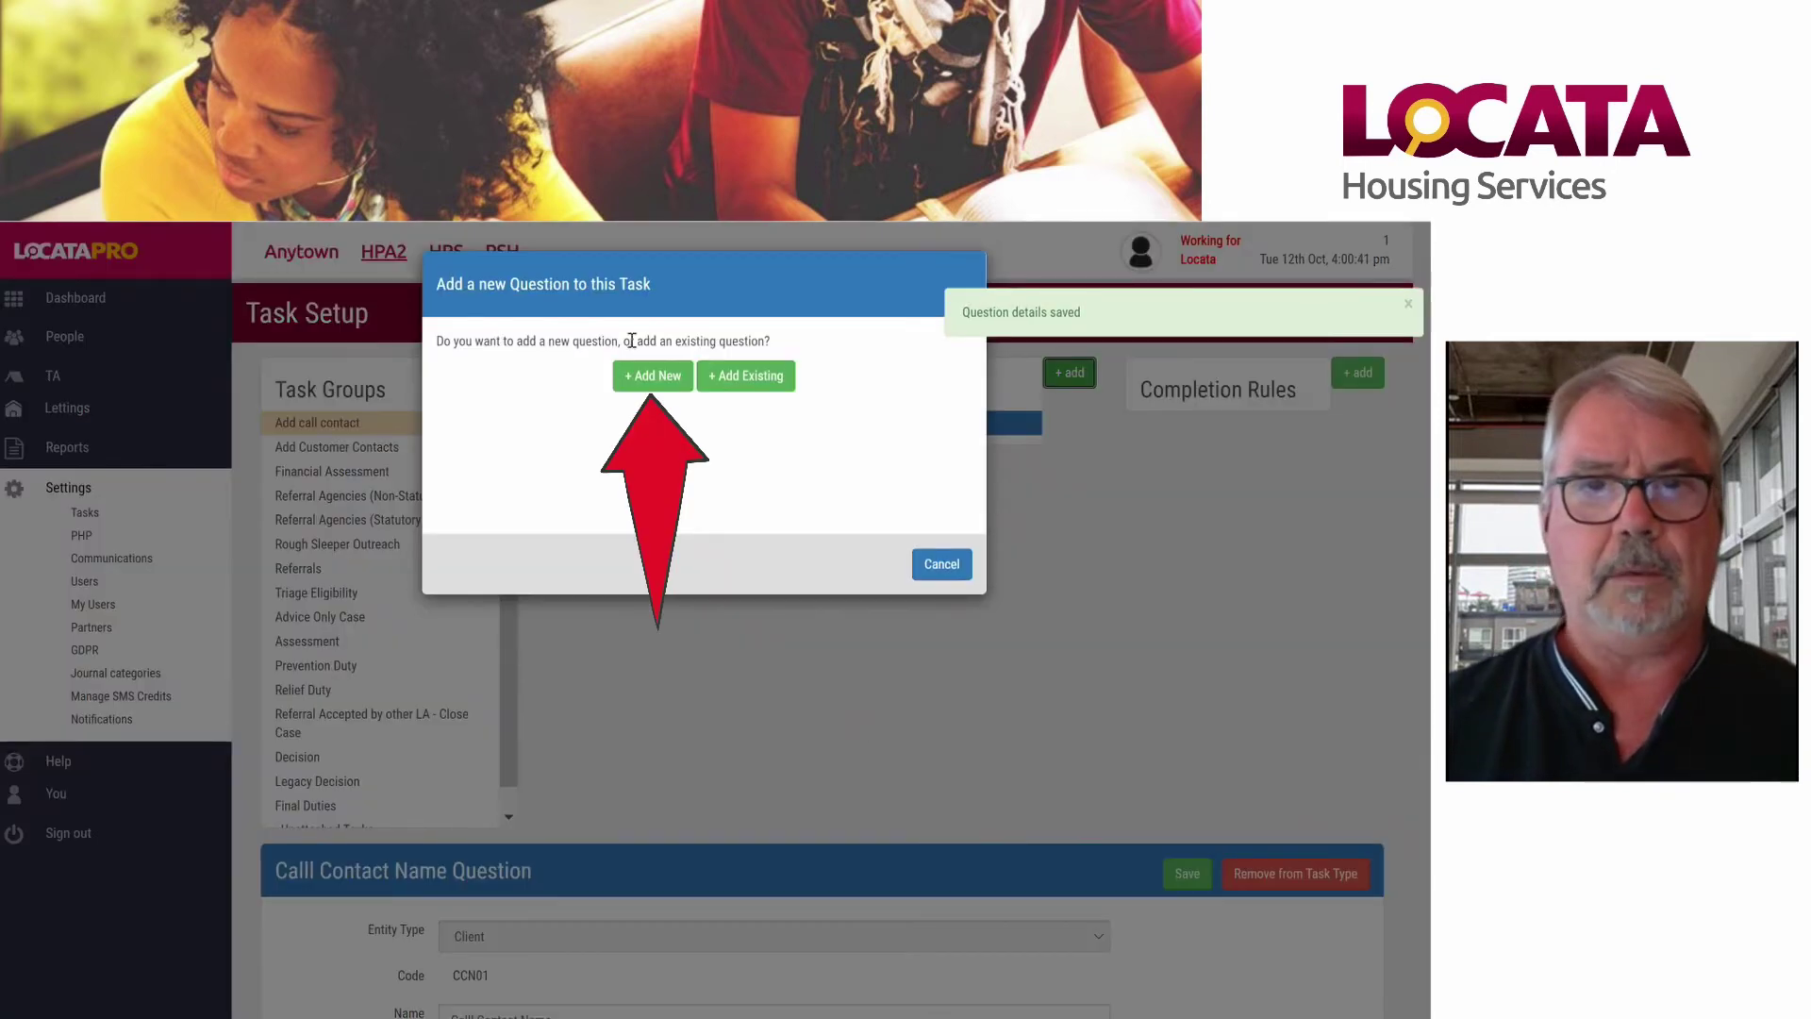
left_click(653, 376)
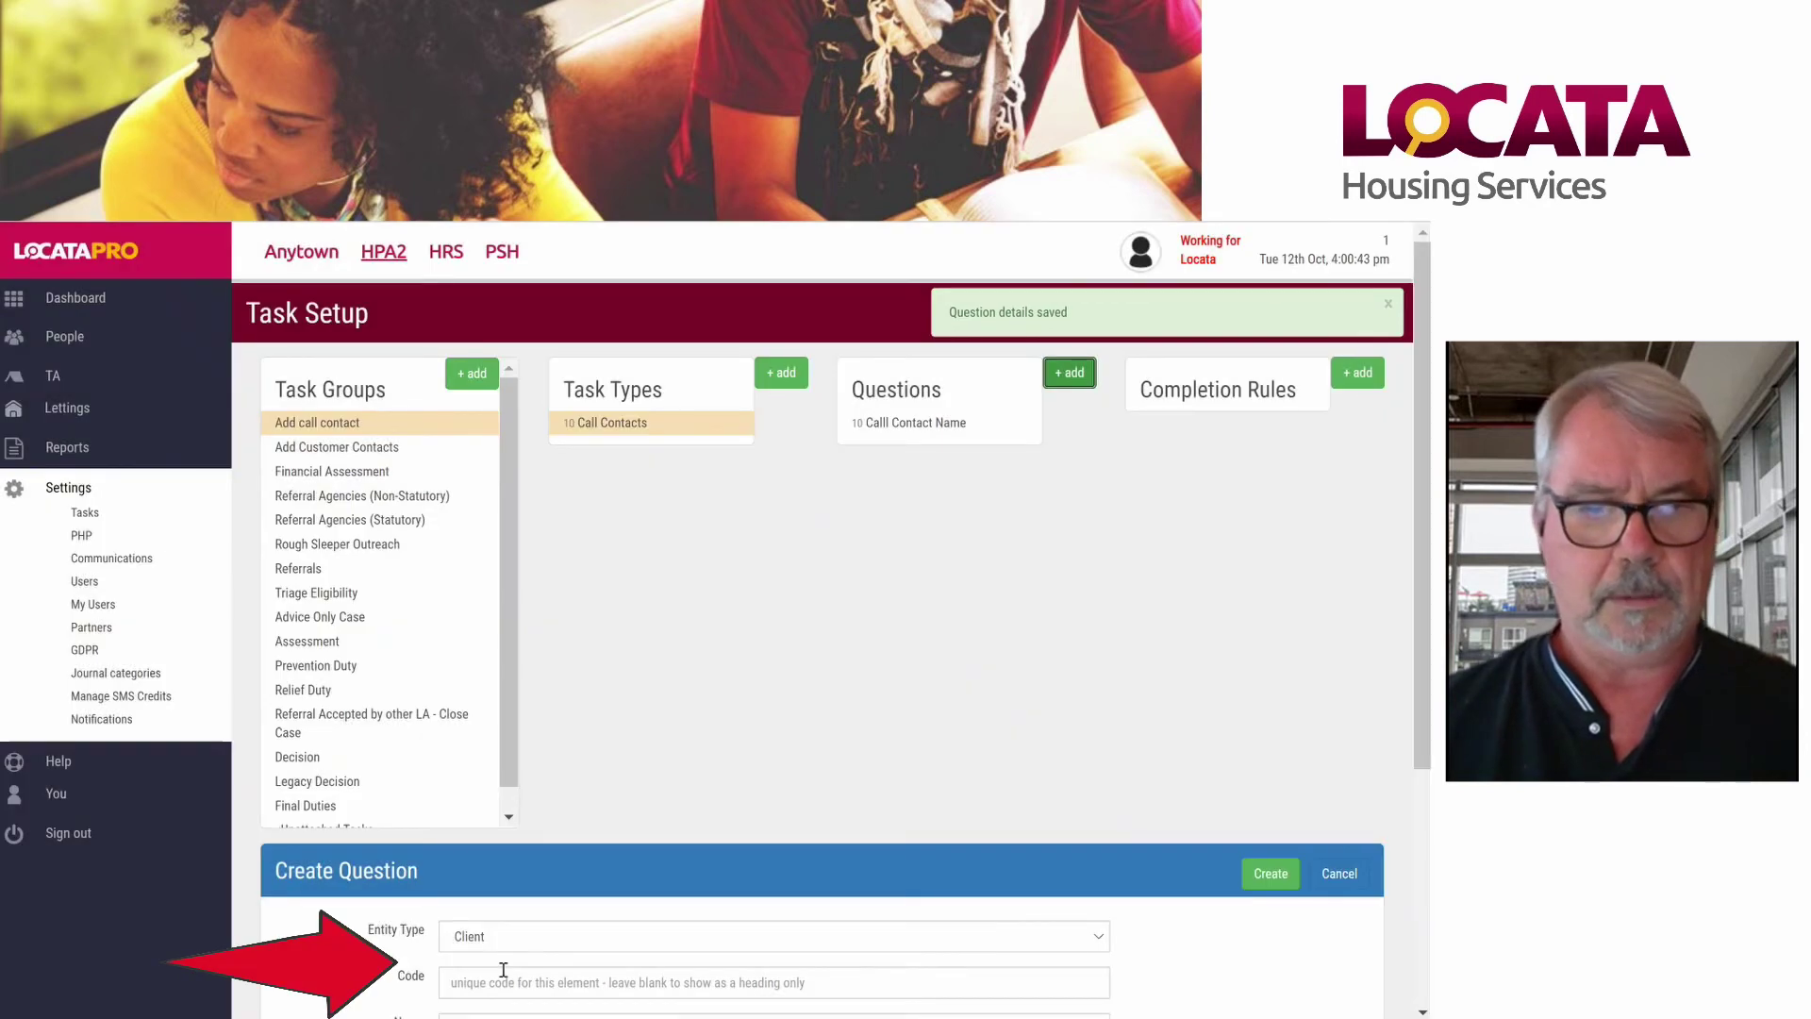
left_click(495, 982)
type("CCMB")
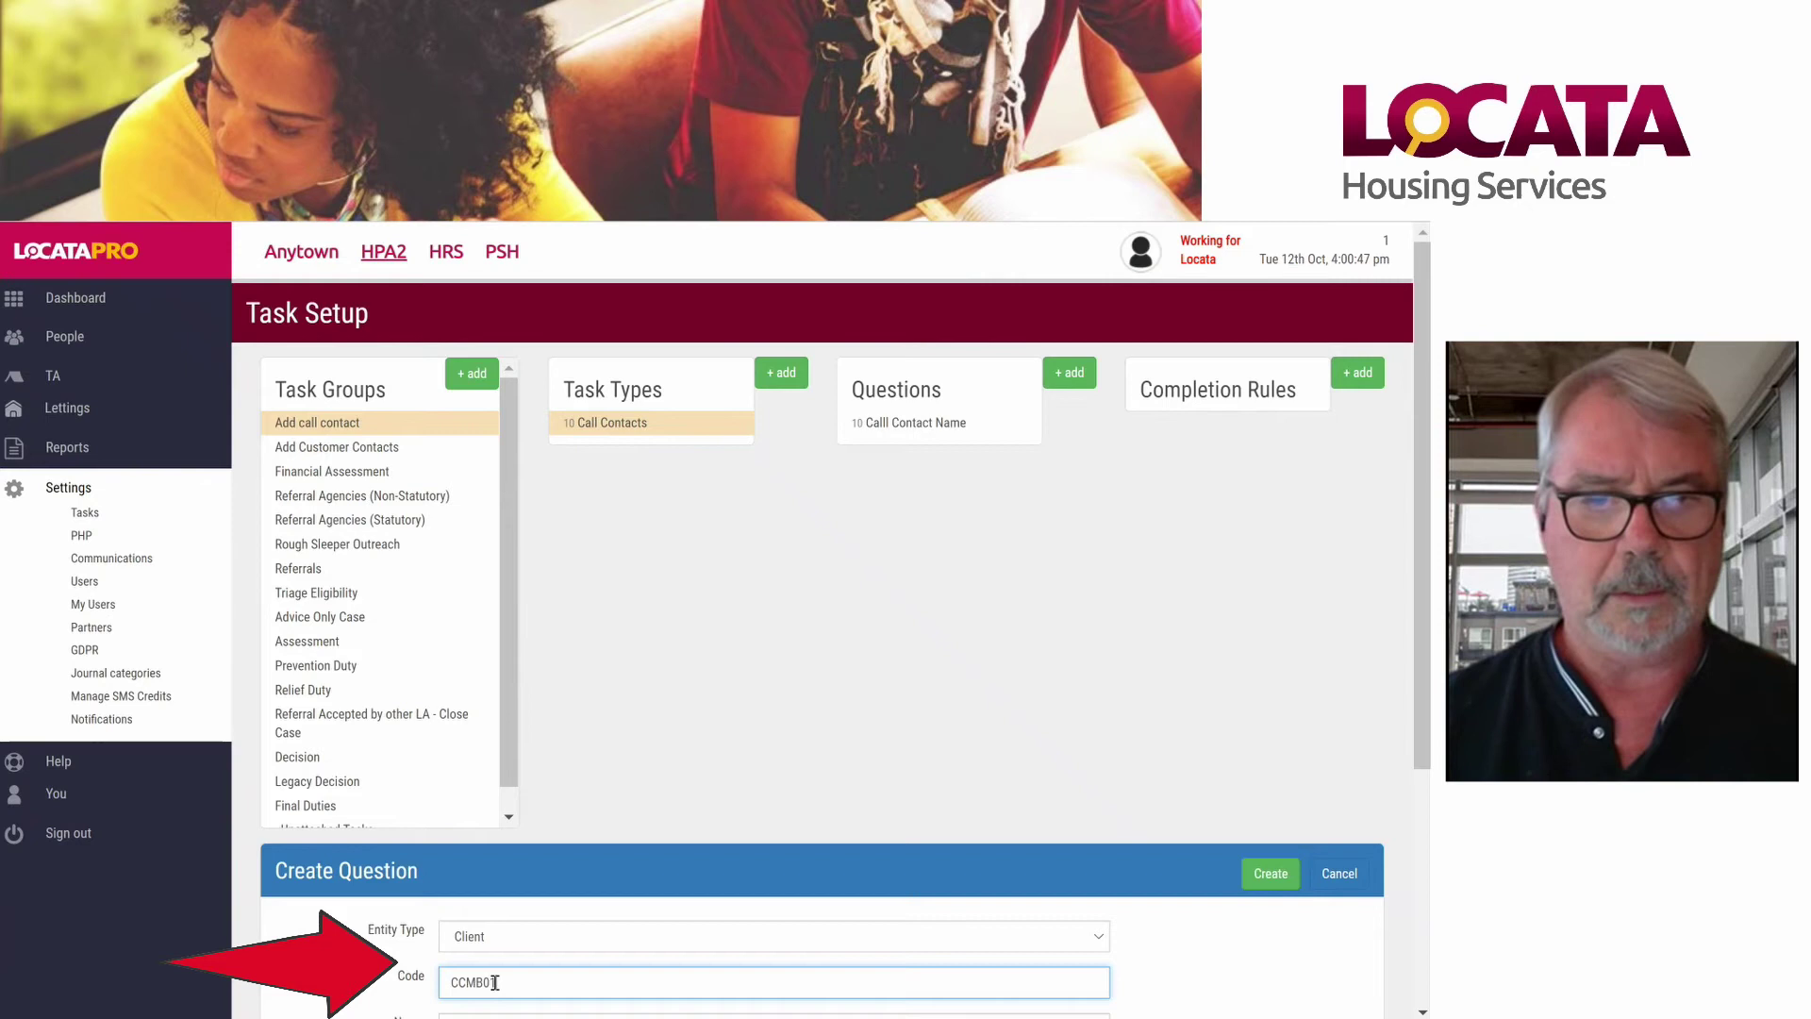
type("01")
Step: Enter "Call Contact Mobile Number" as the new question's name
scroll(579, 855, "down", 4)
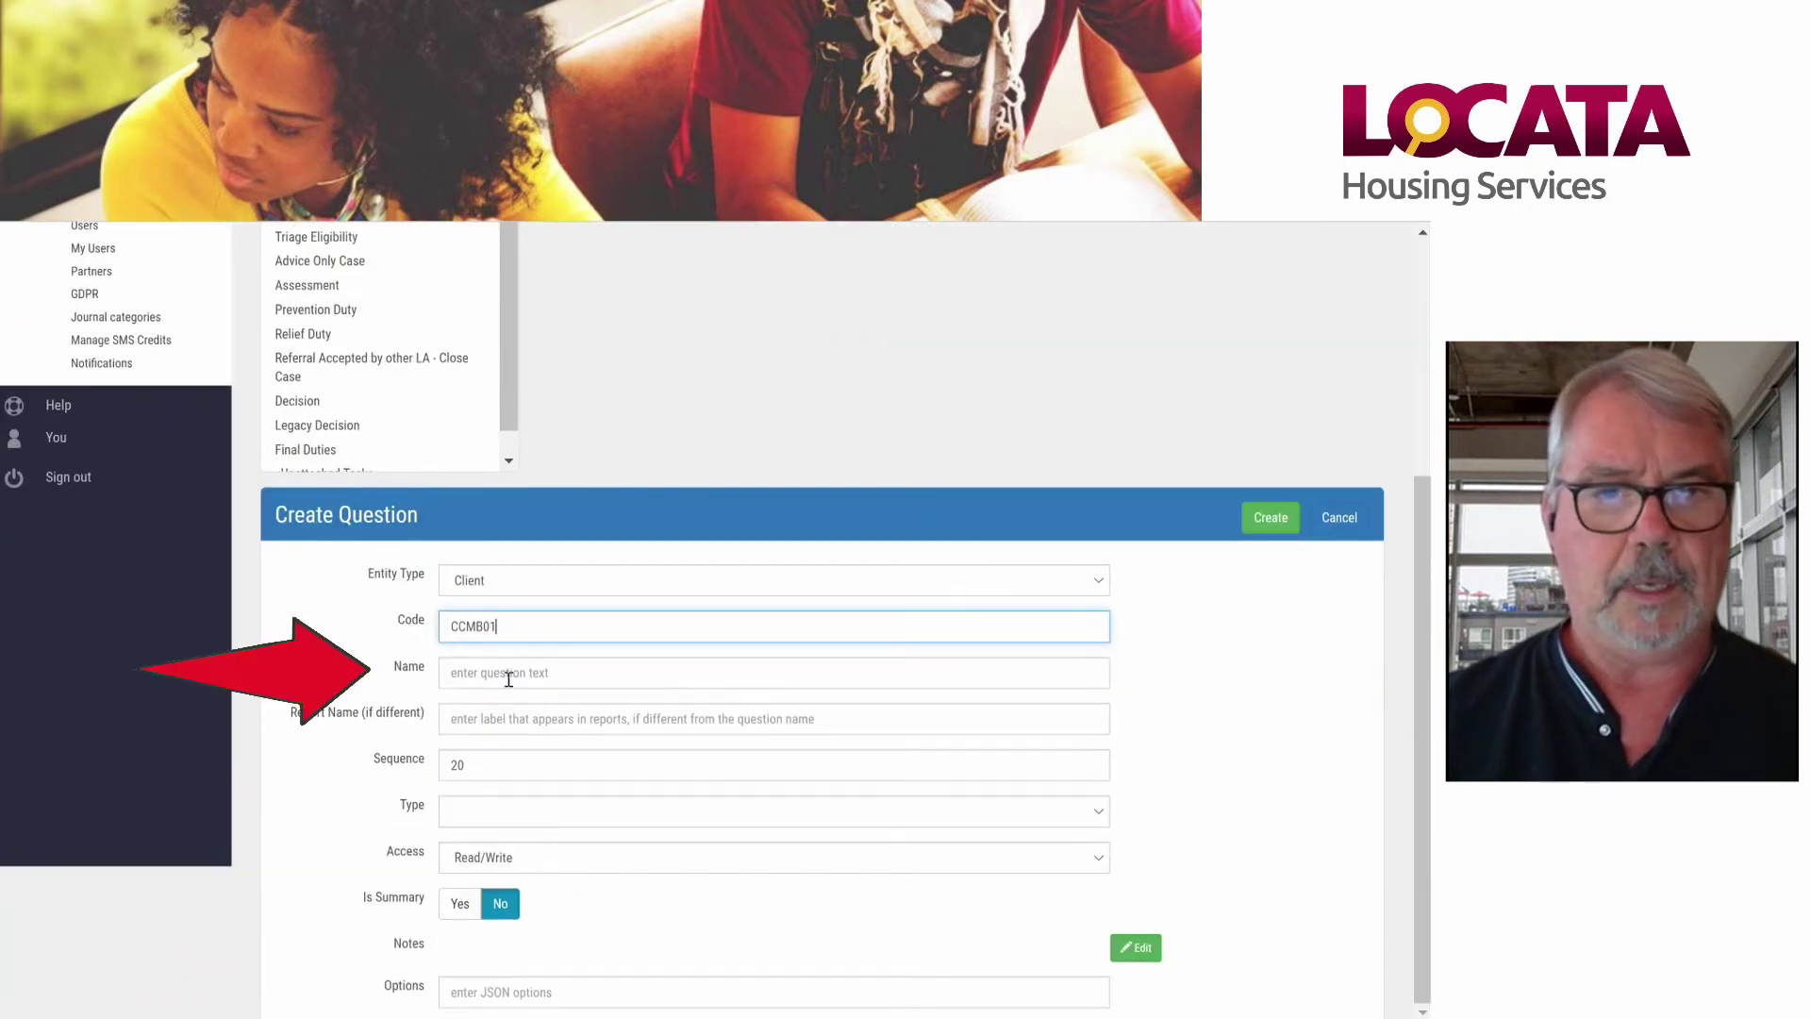
left_click(509, 676)
type("Call Contac")
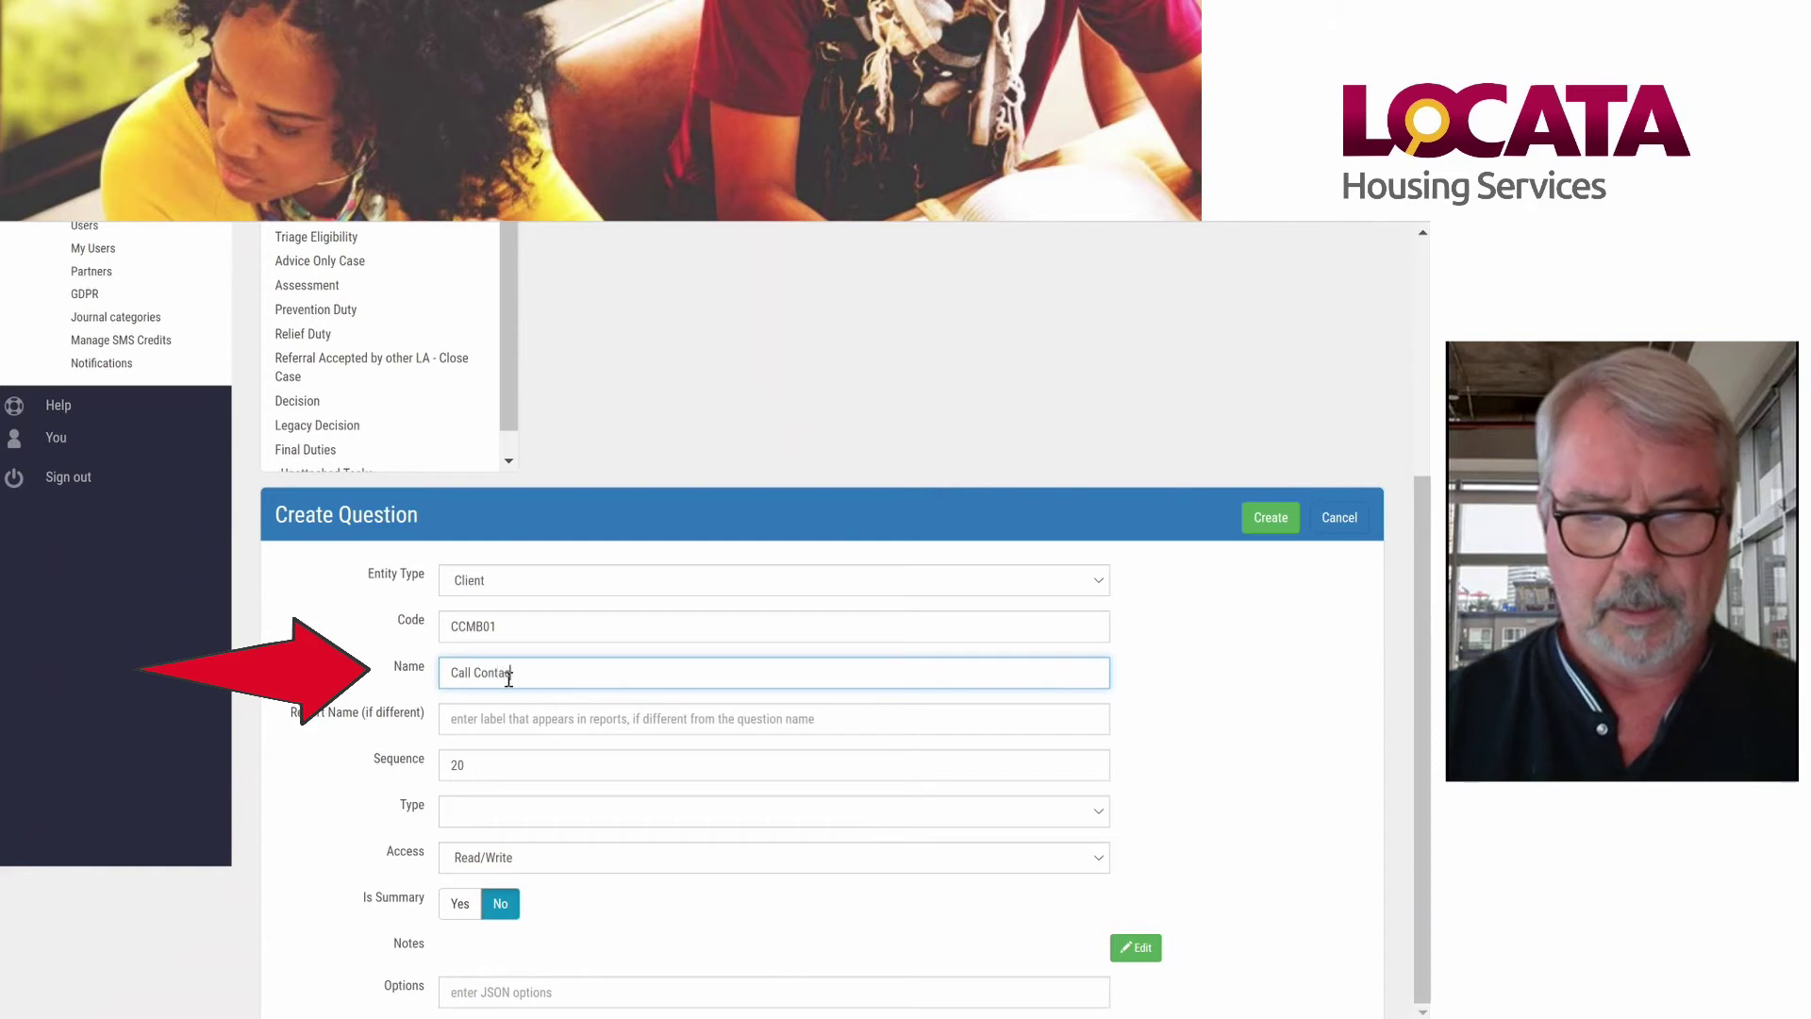
type("t Mobil")
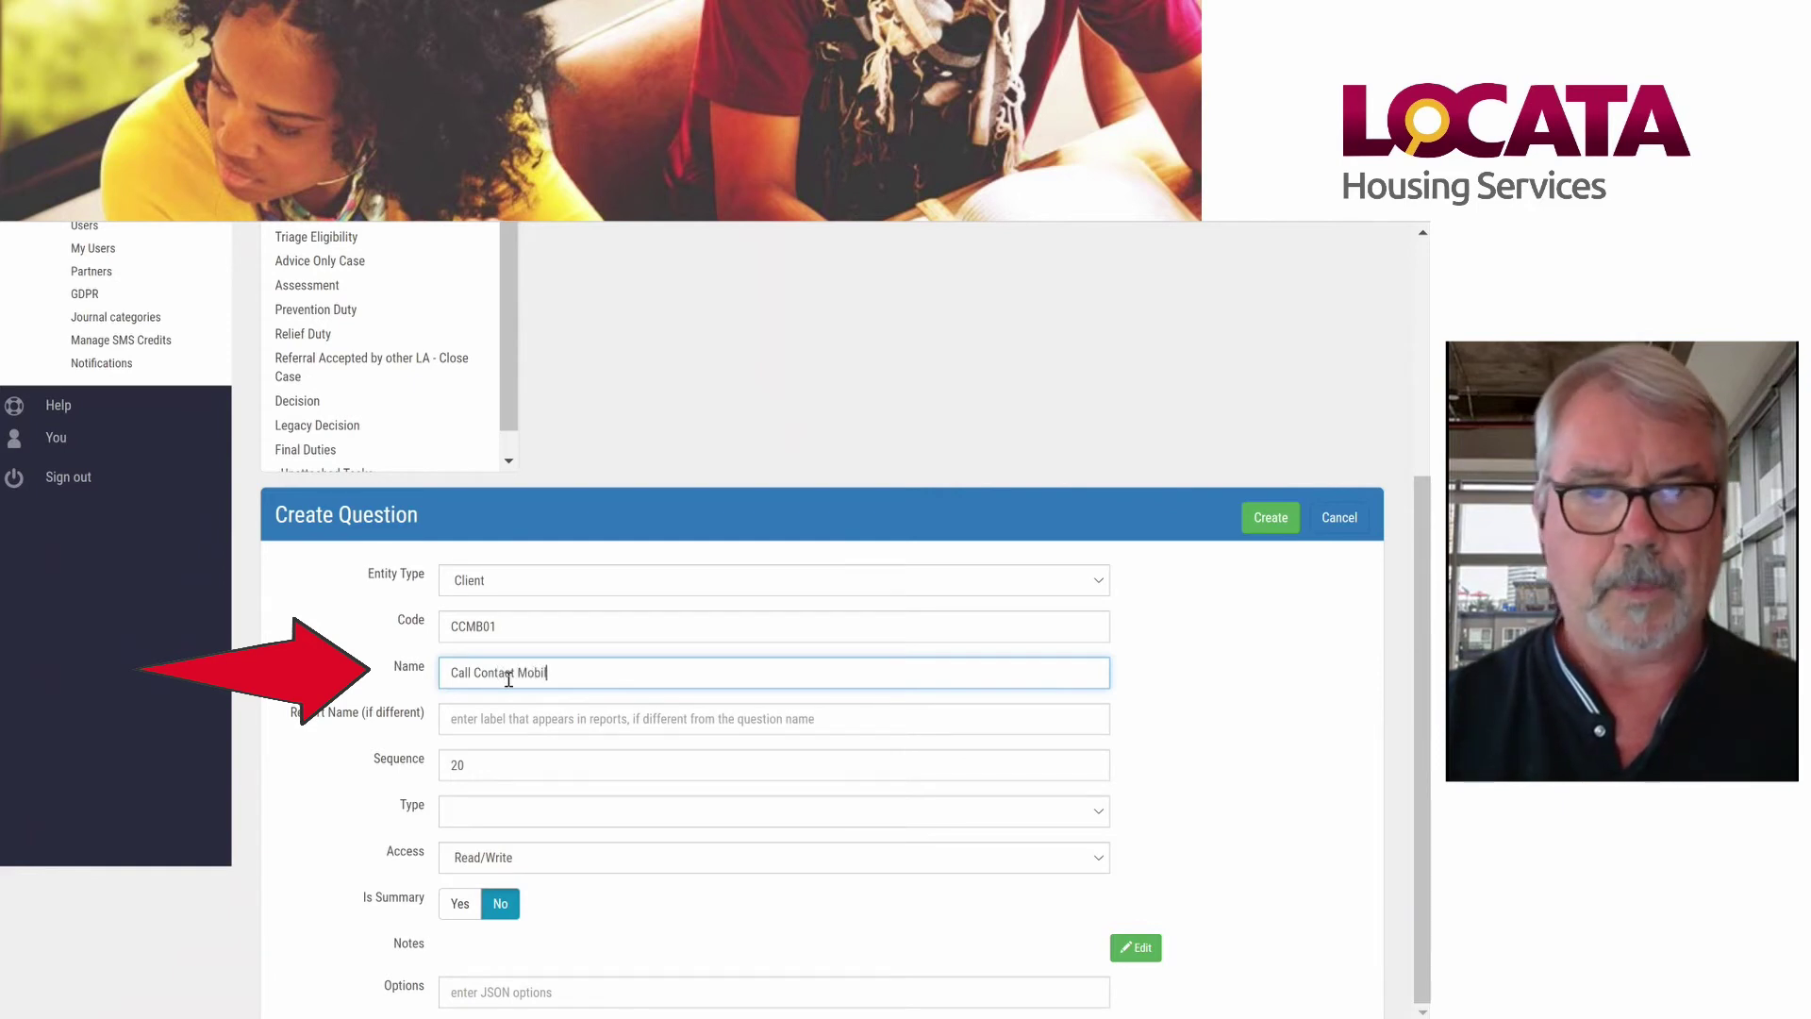
type("e Numbe")
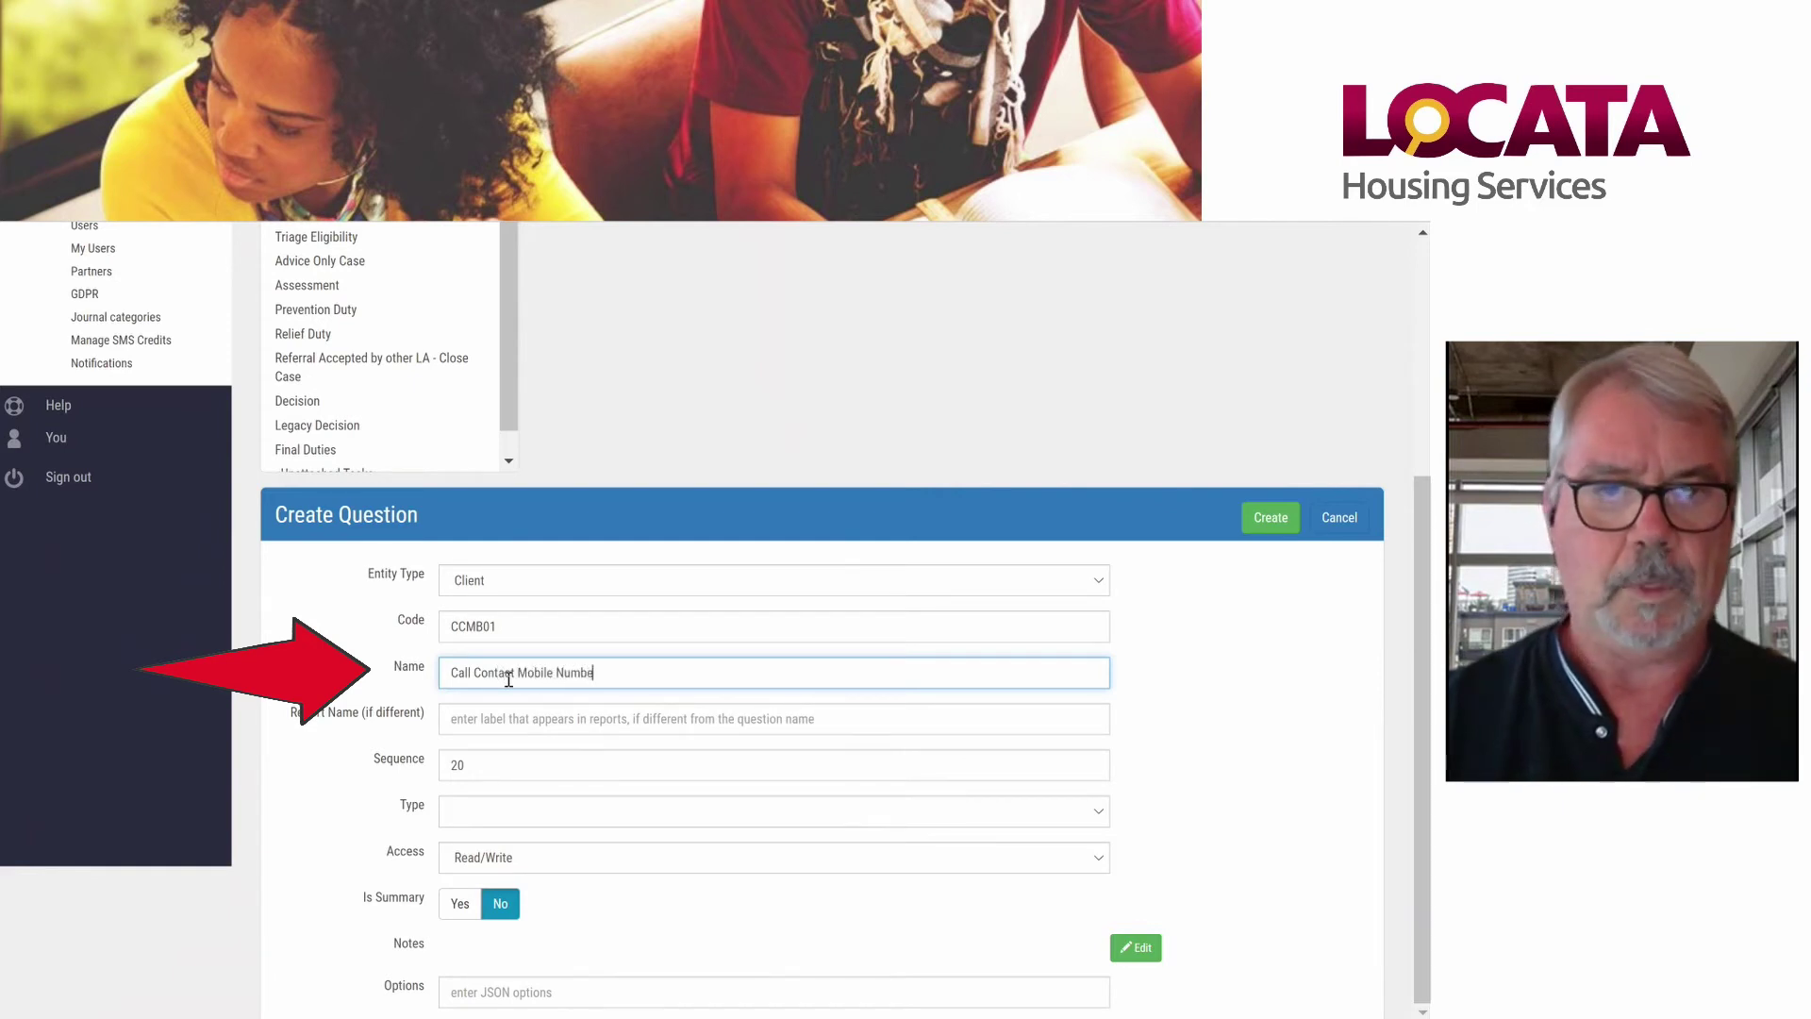
type("r")
Step: Set the mobile number question's type to Text and create the question
left_click(484, 819)
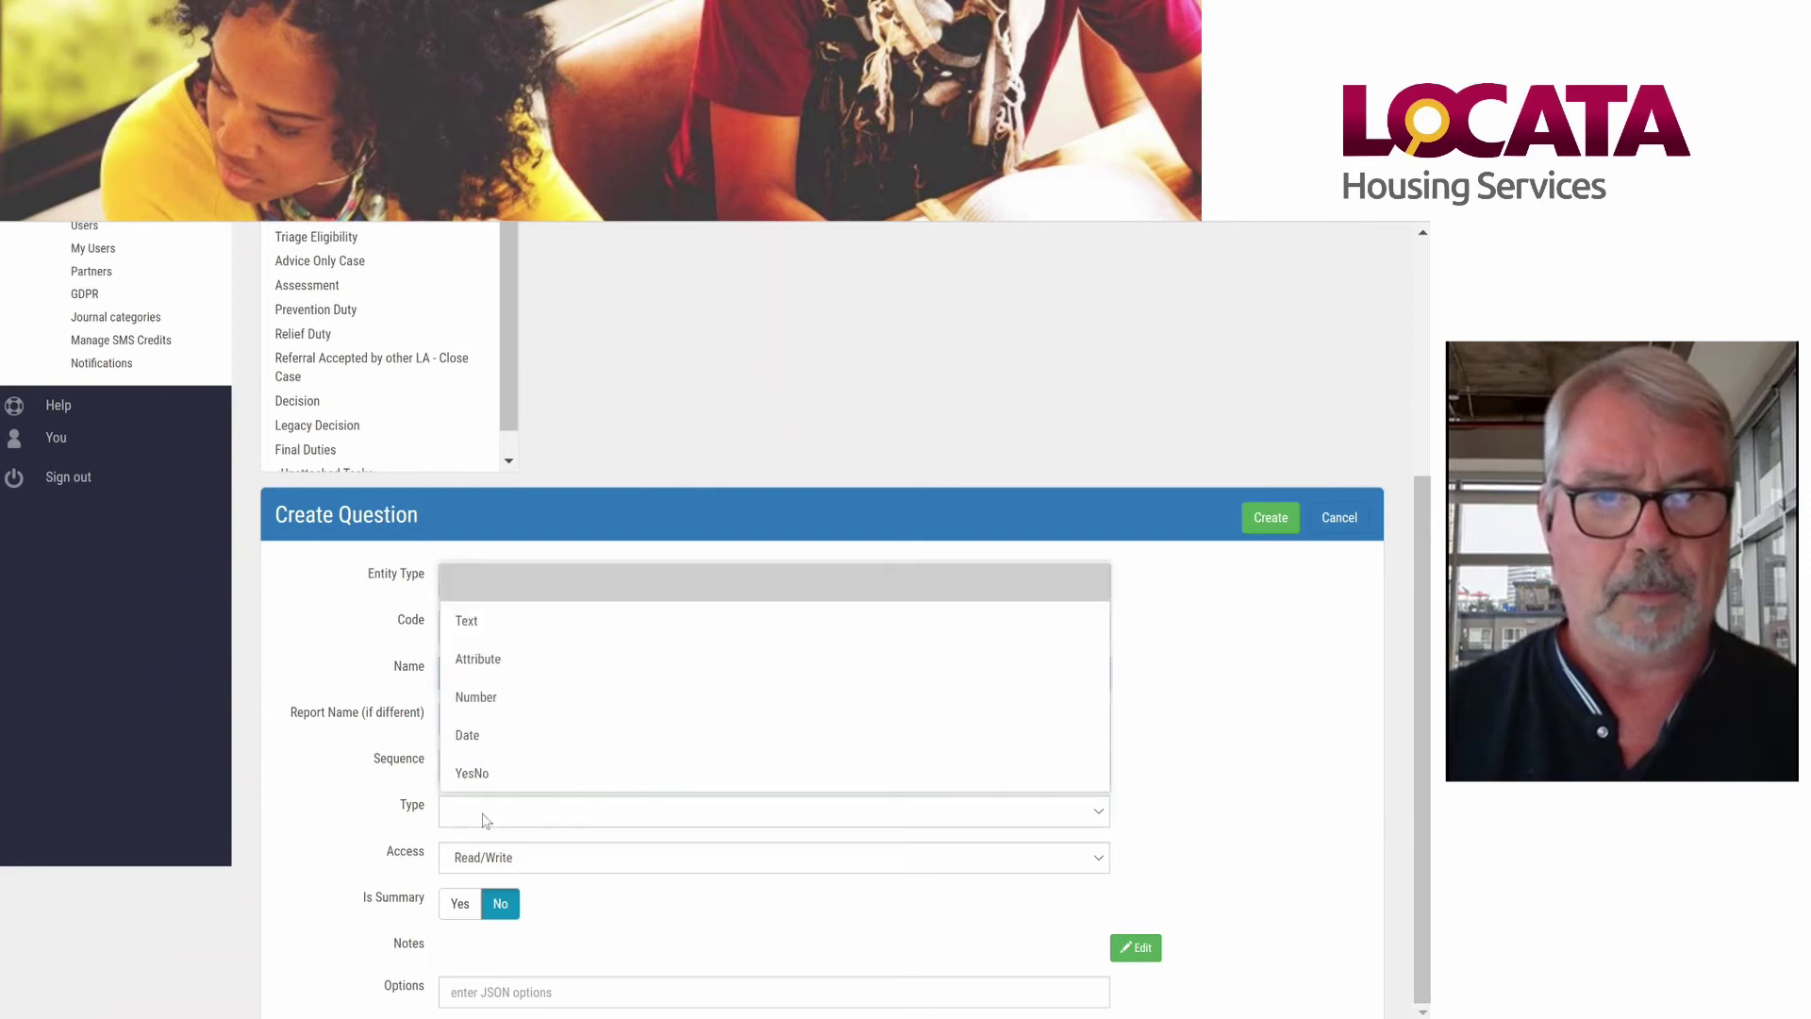
left_click(490, 621)
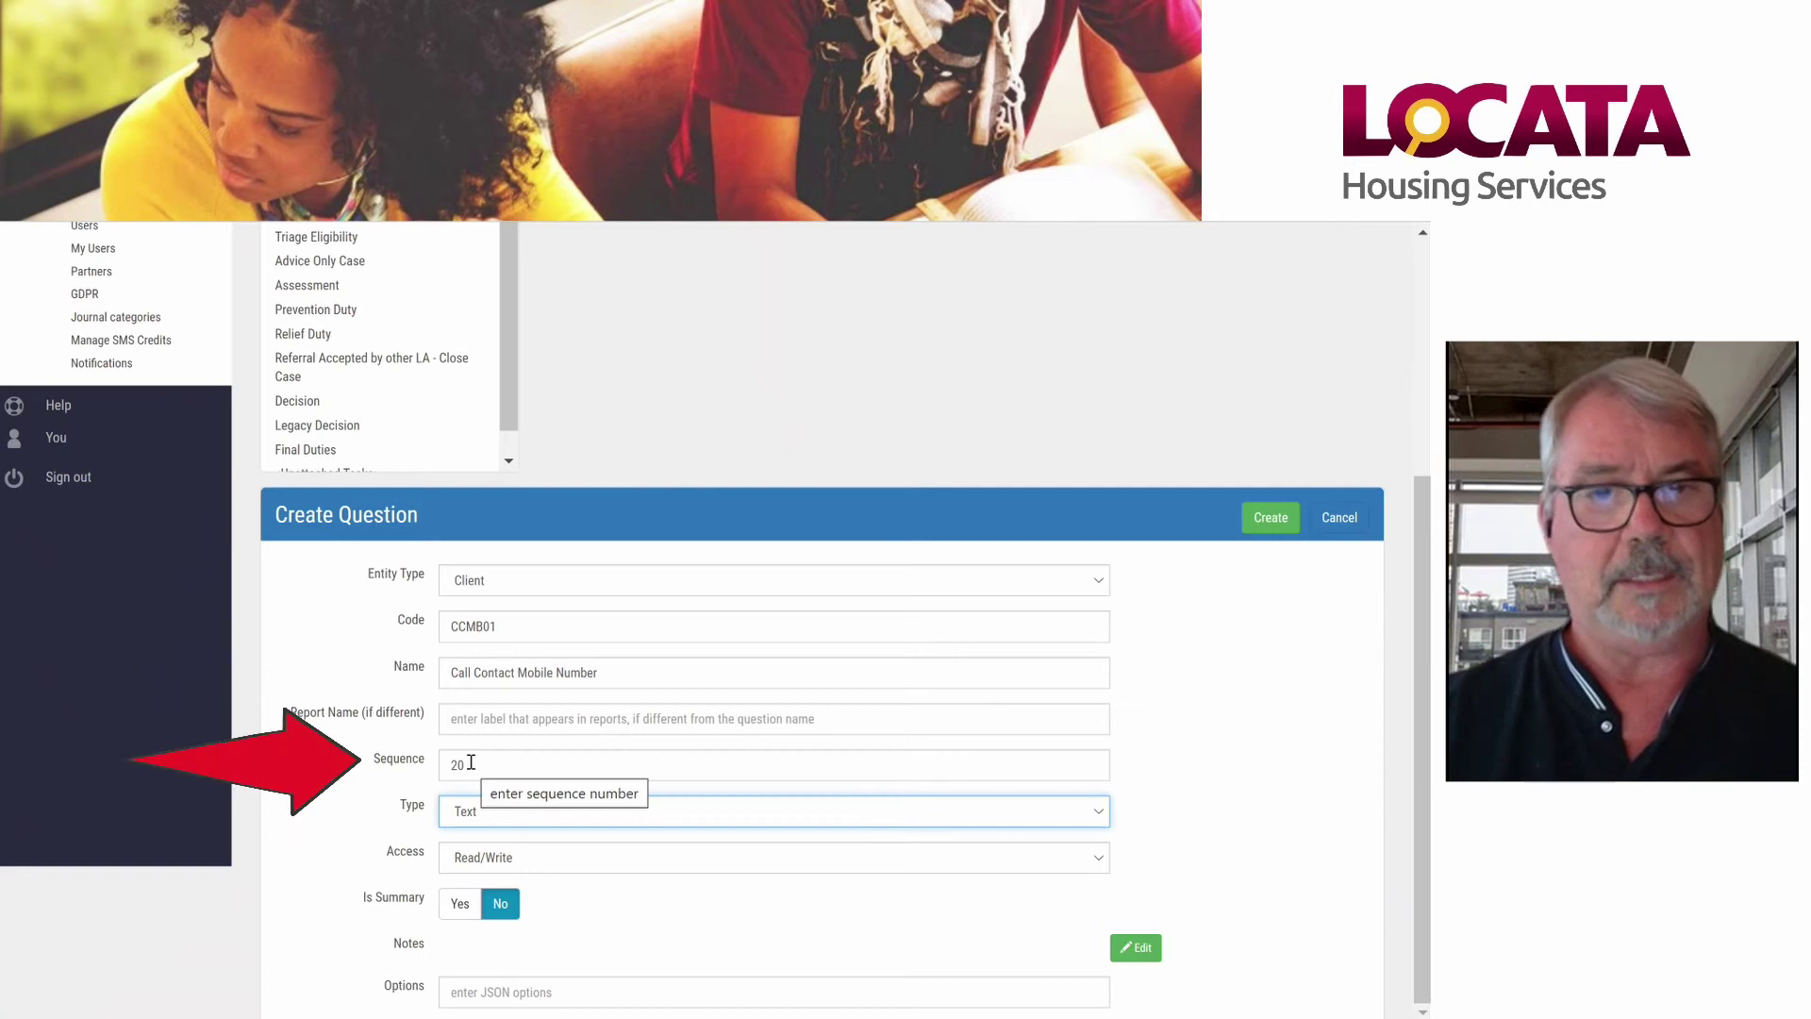
left_click(1279, 521)
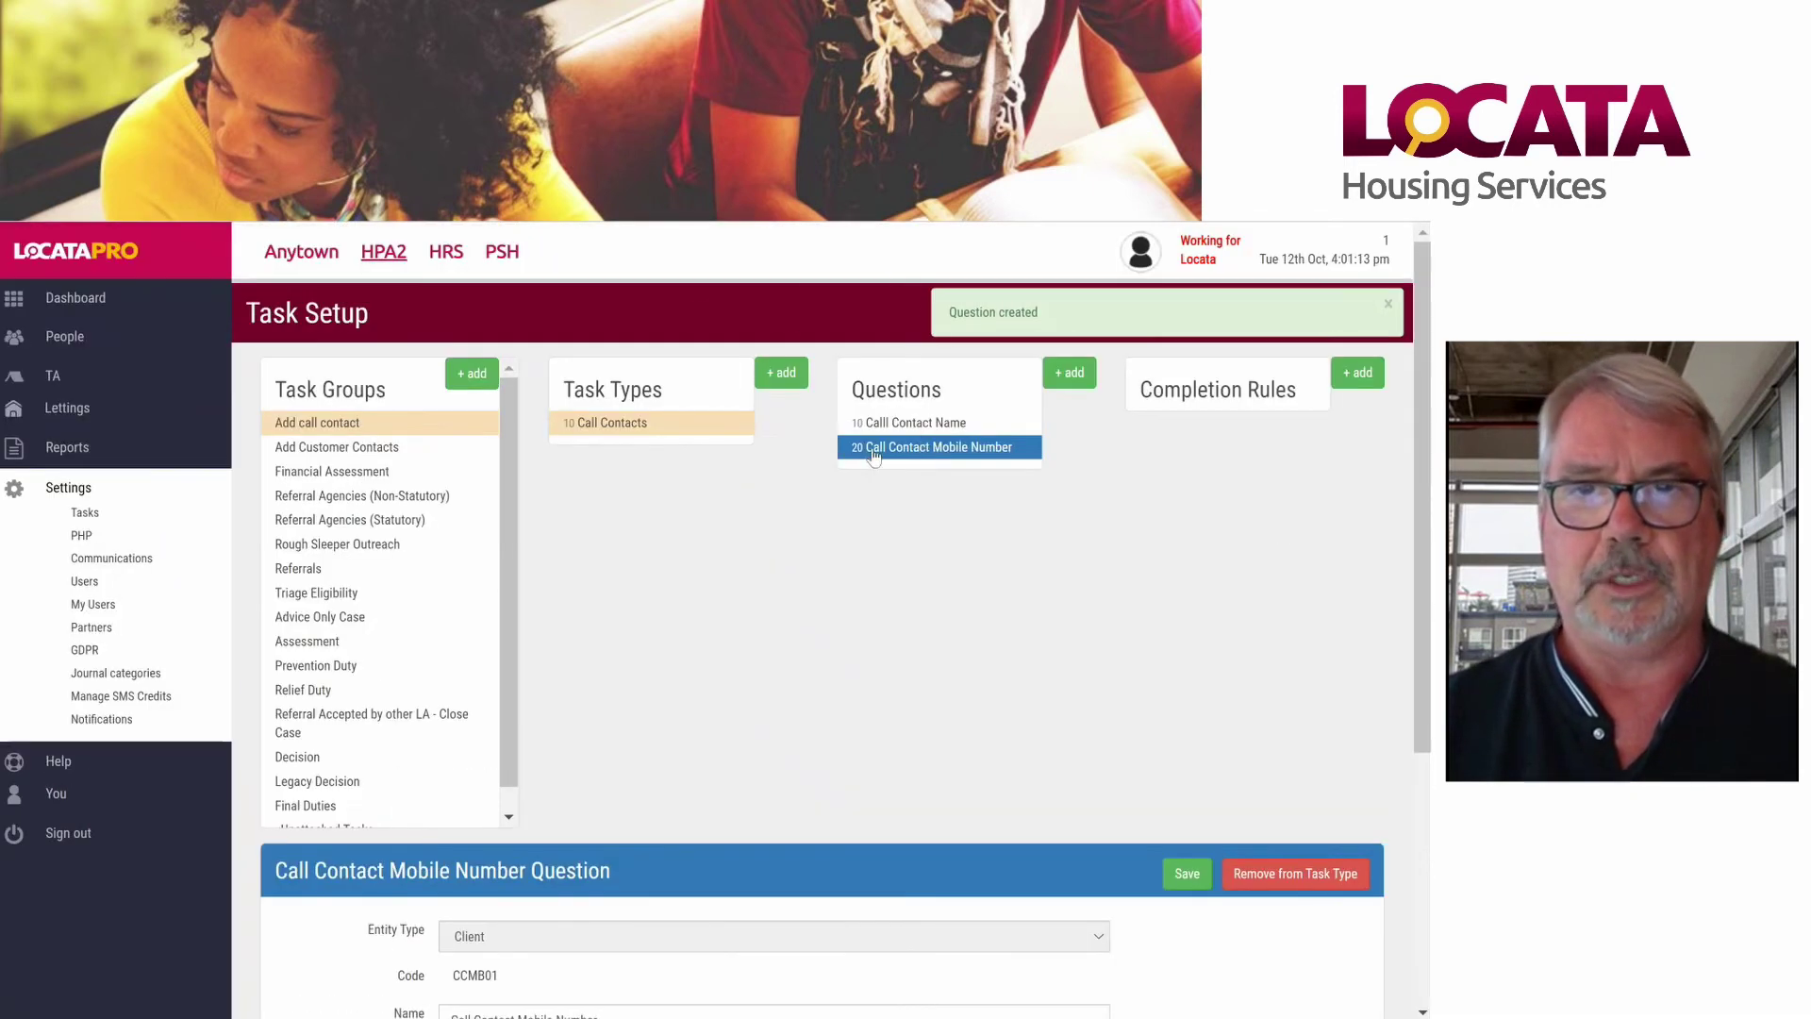
Step: Start a third new question for the task type with the code CCM and the name "Call Contact Mail"
left_click(1066, 377)
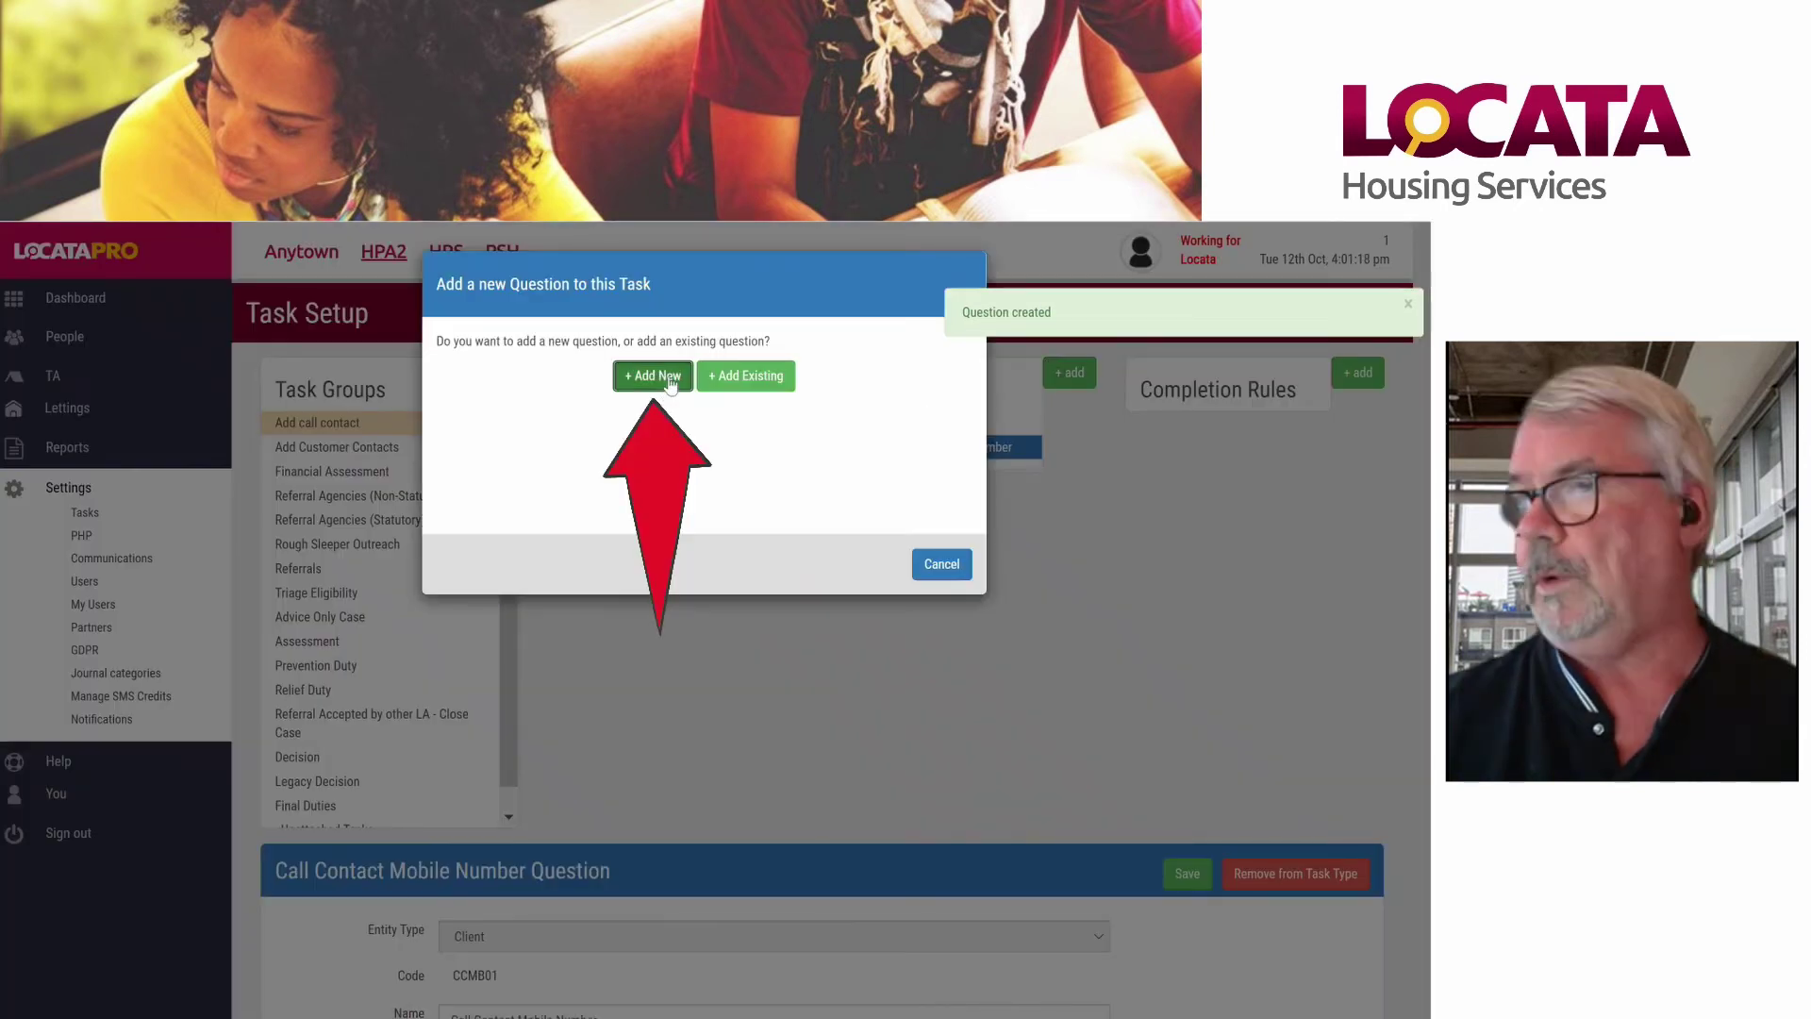
left_click(670, 380)
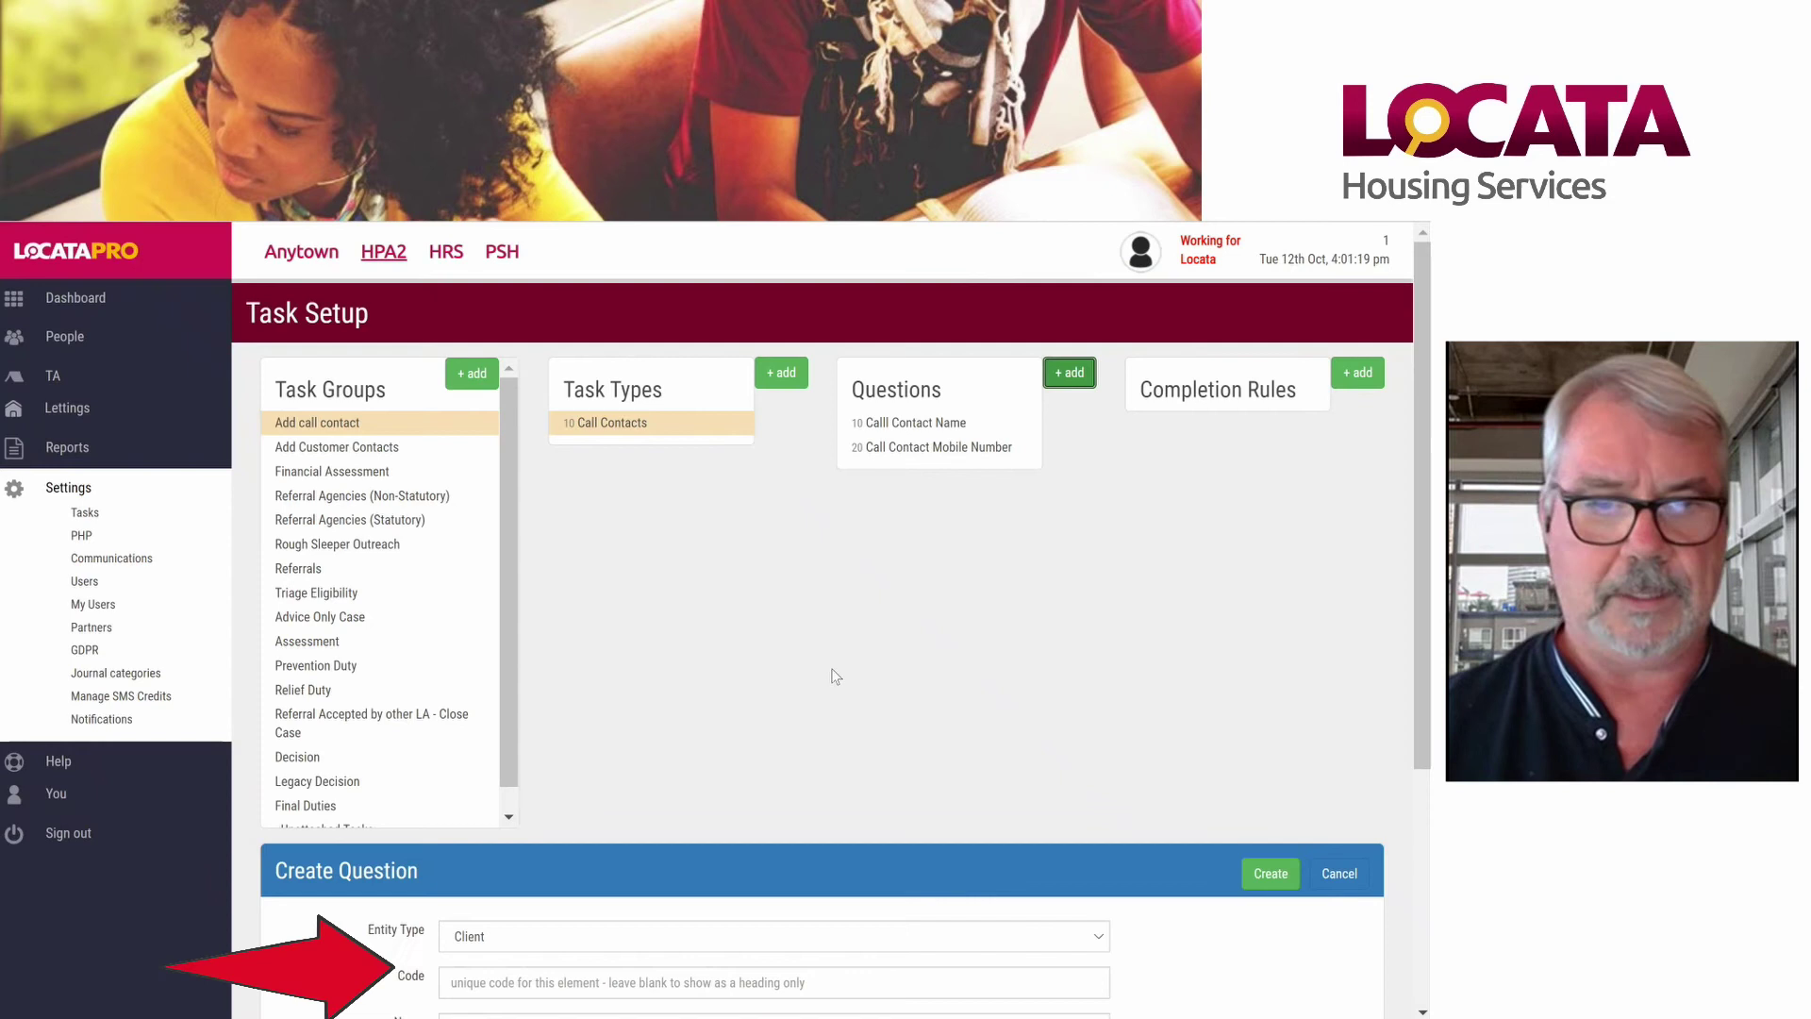
left_click(480, 977)
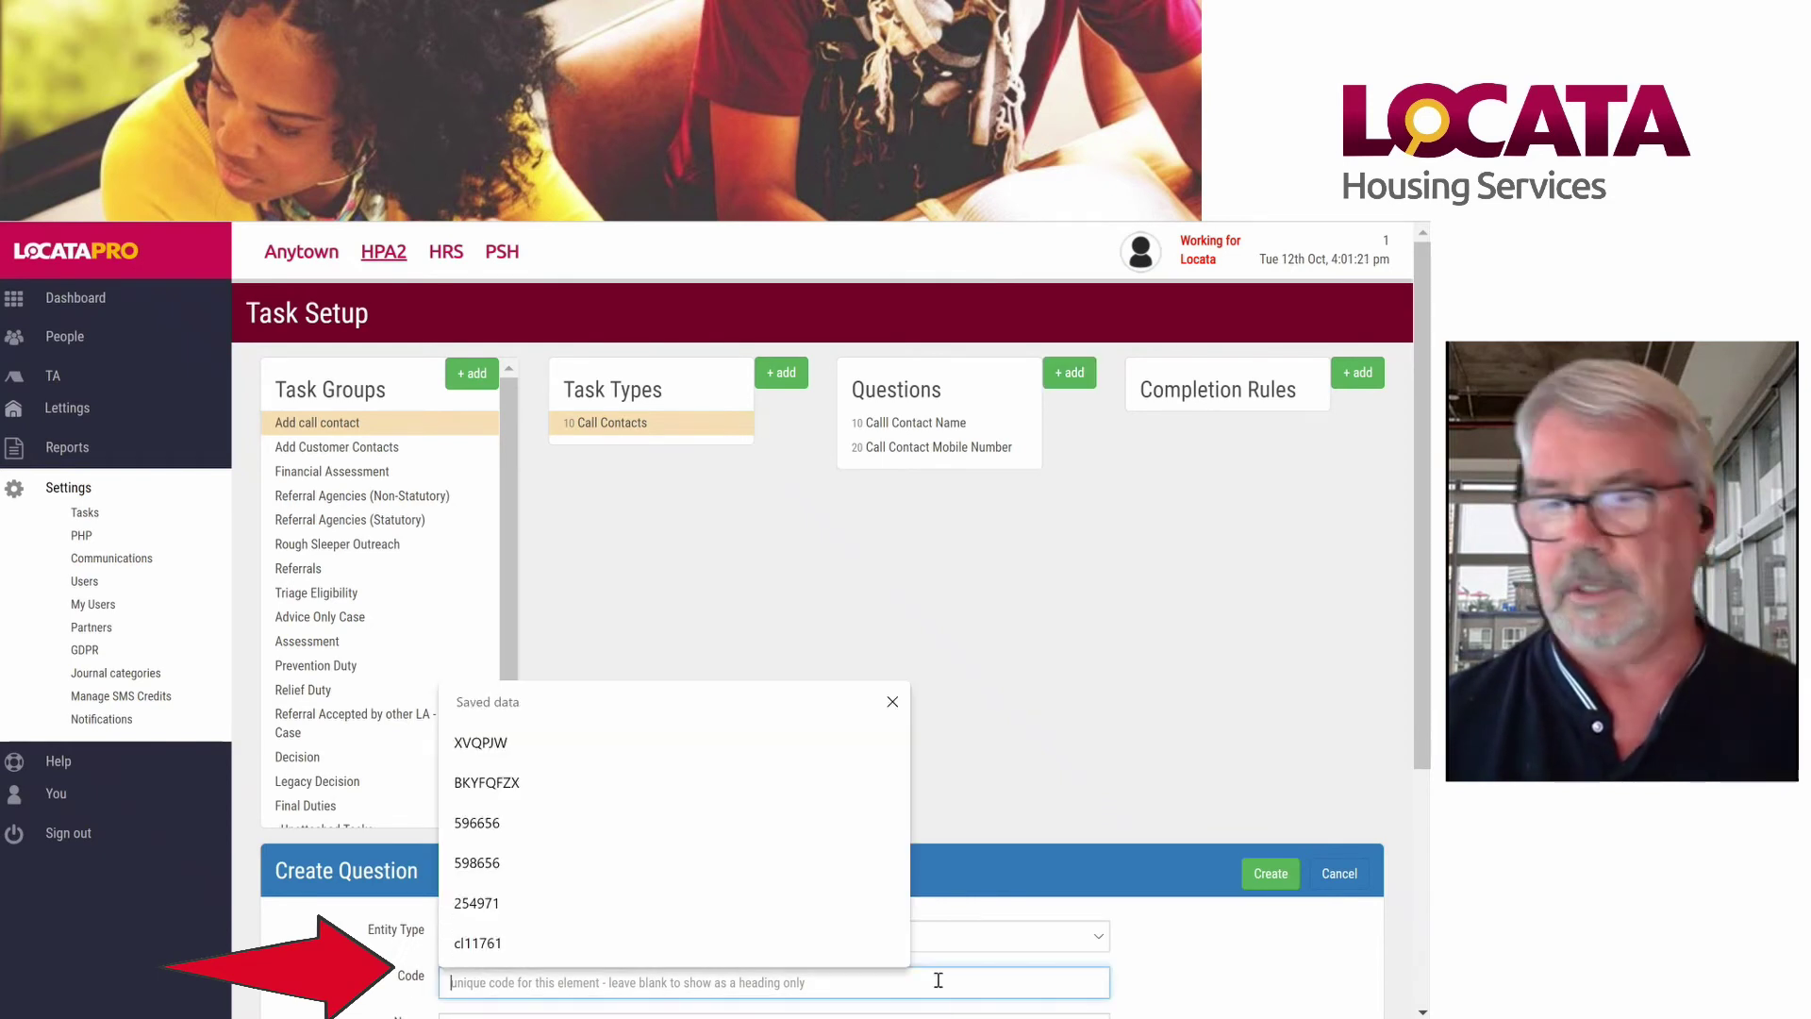
type("CCM")
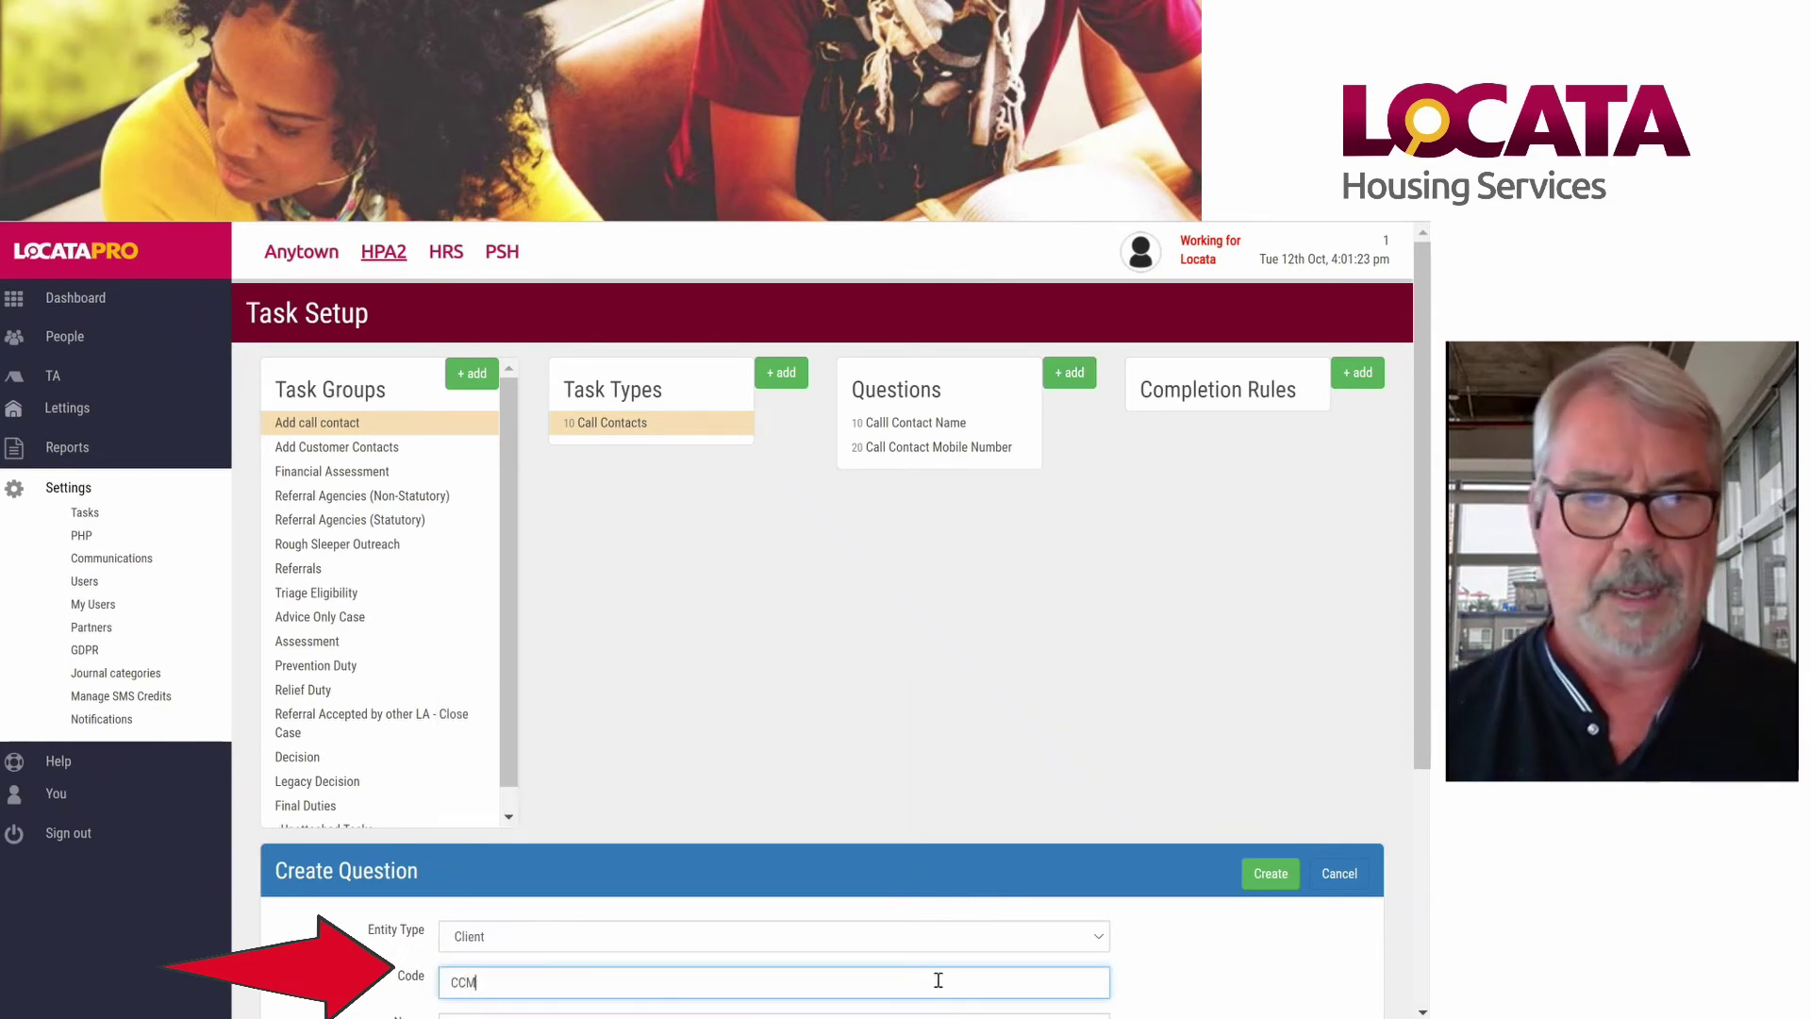
scroll(501, 760, "down", 4)
type("M")
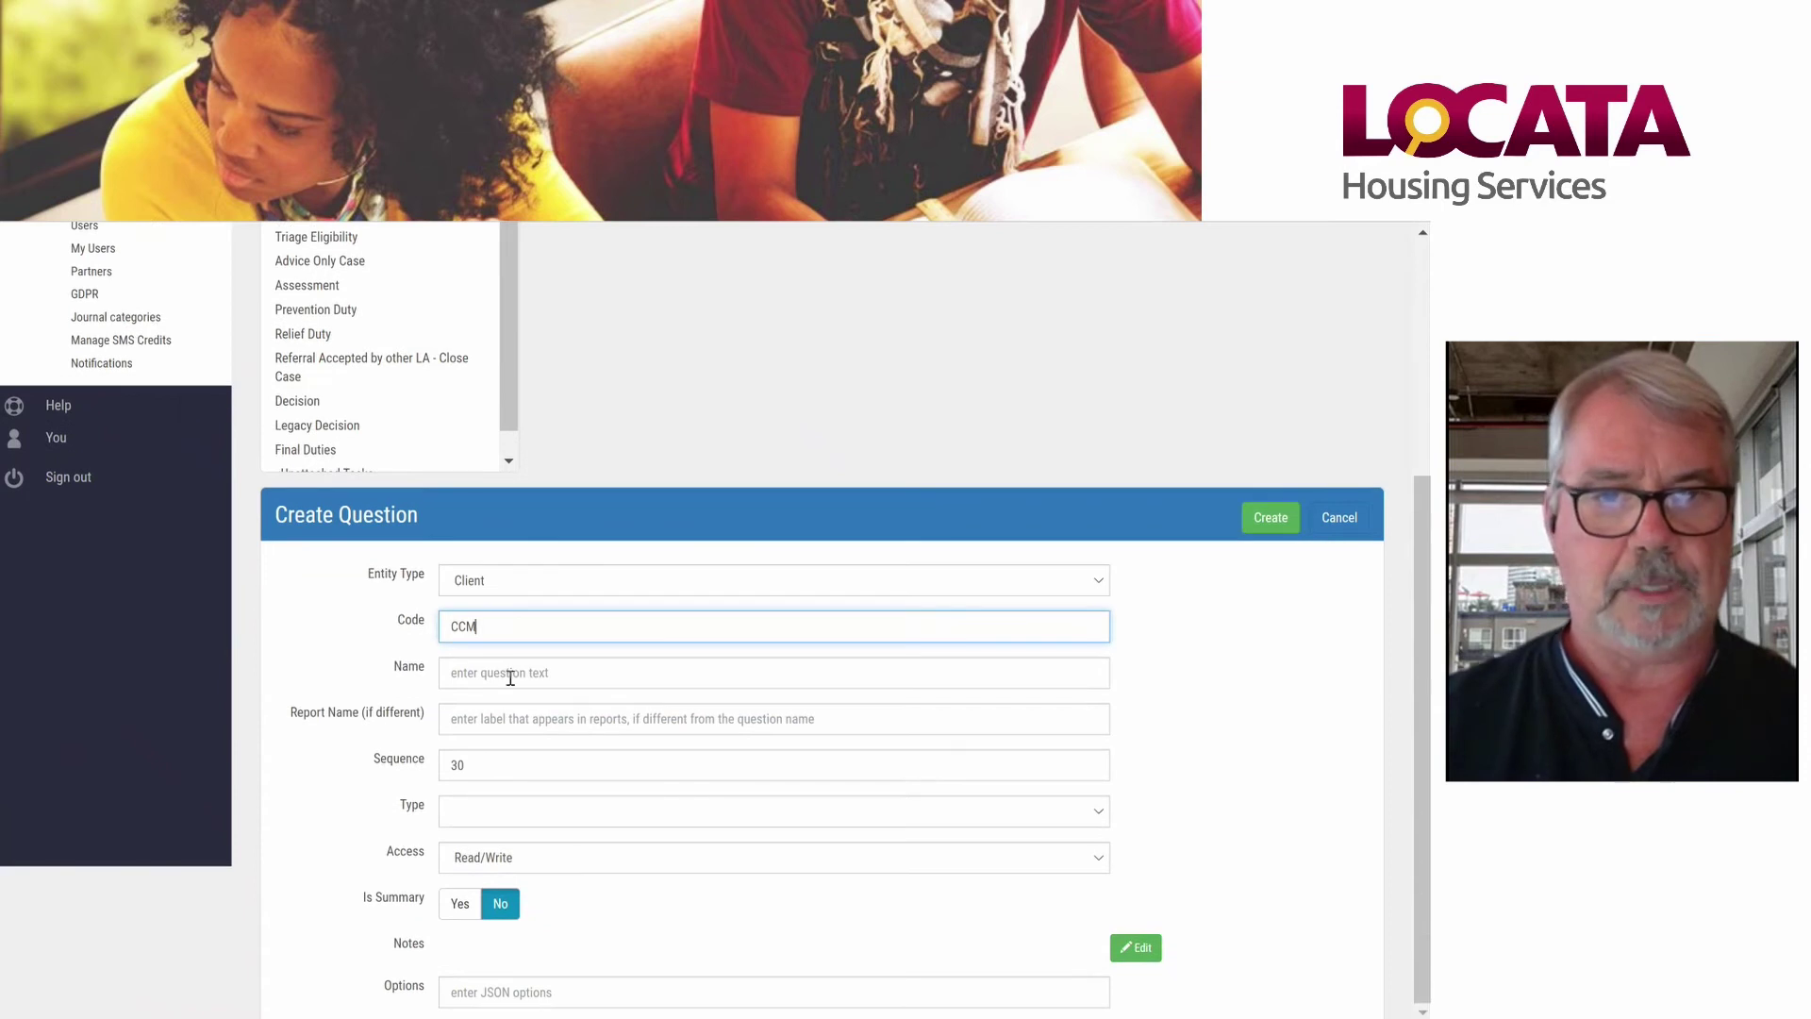
left_click(510, 677)
type("Call Contact Mail")
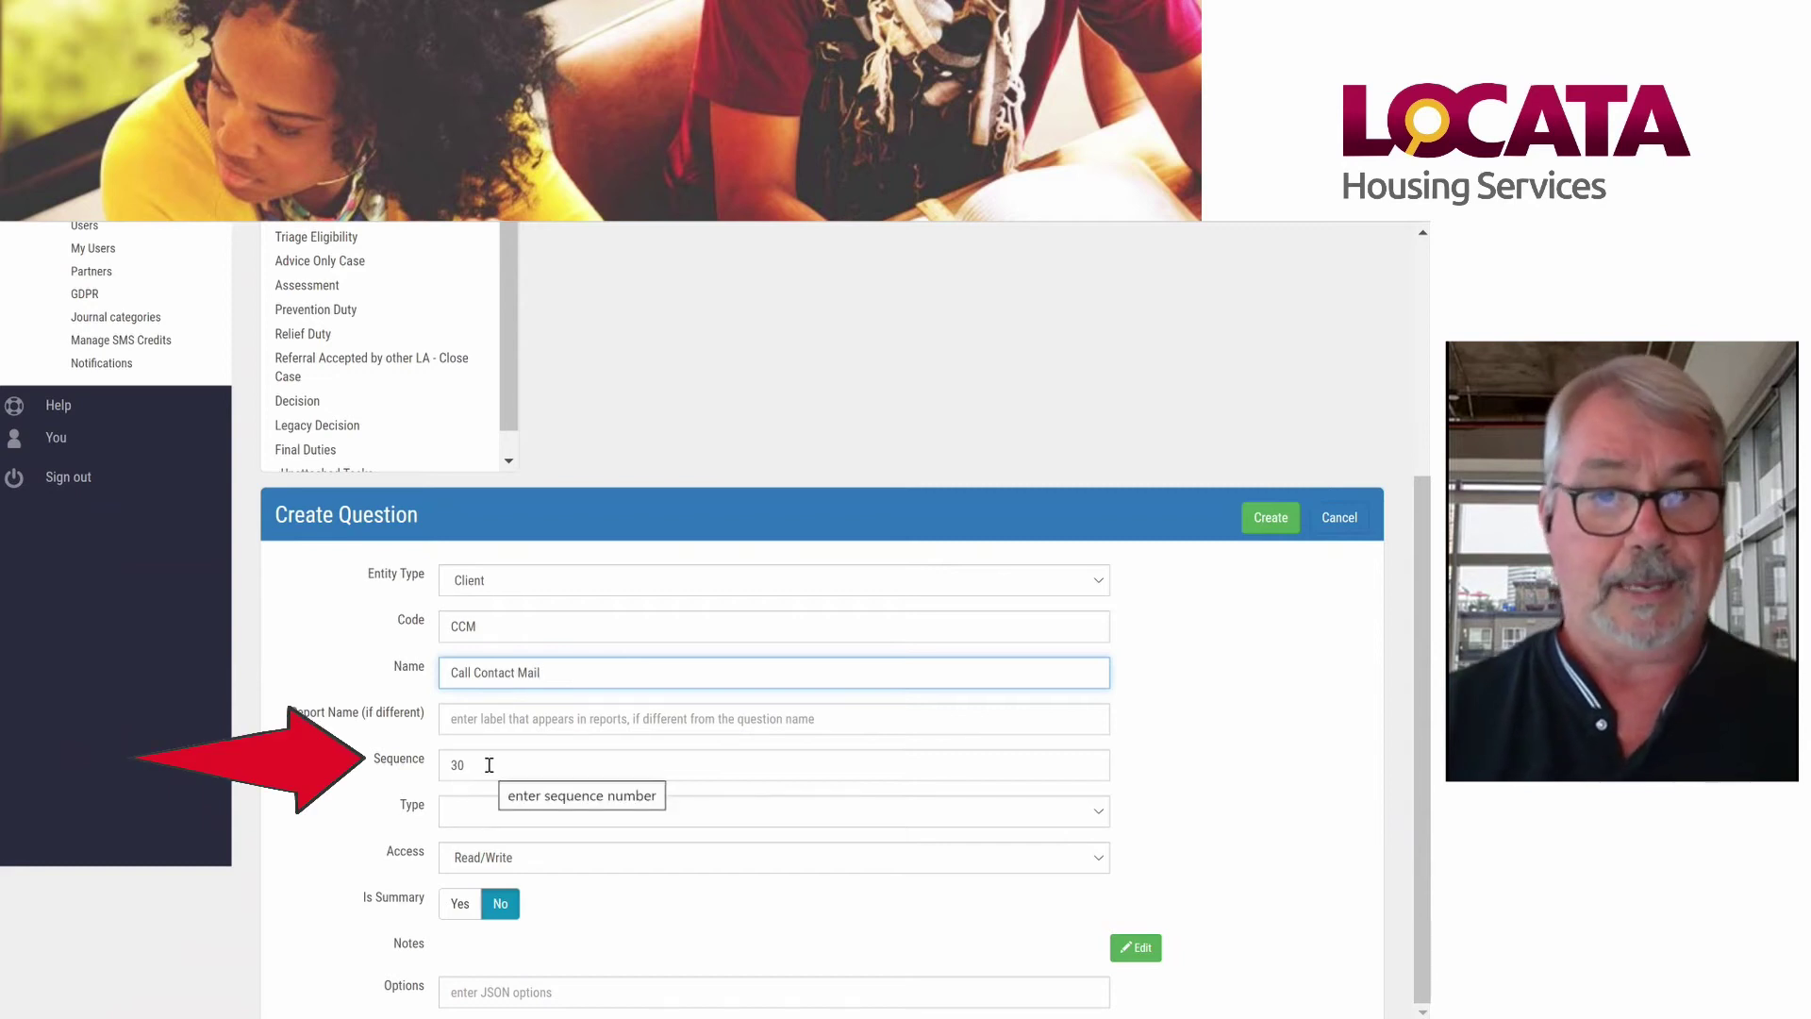
Step: Set the Call Contact Mail question's type to Text and create the question
left_click(490, 813)
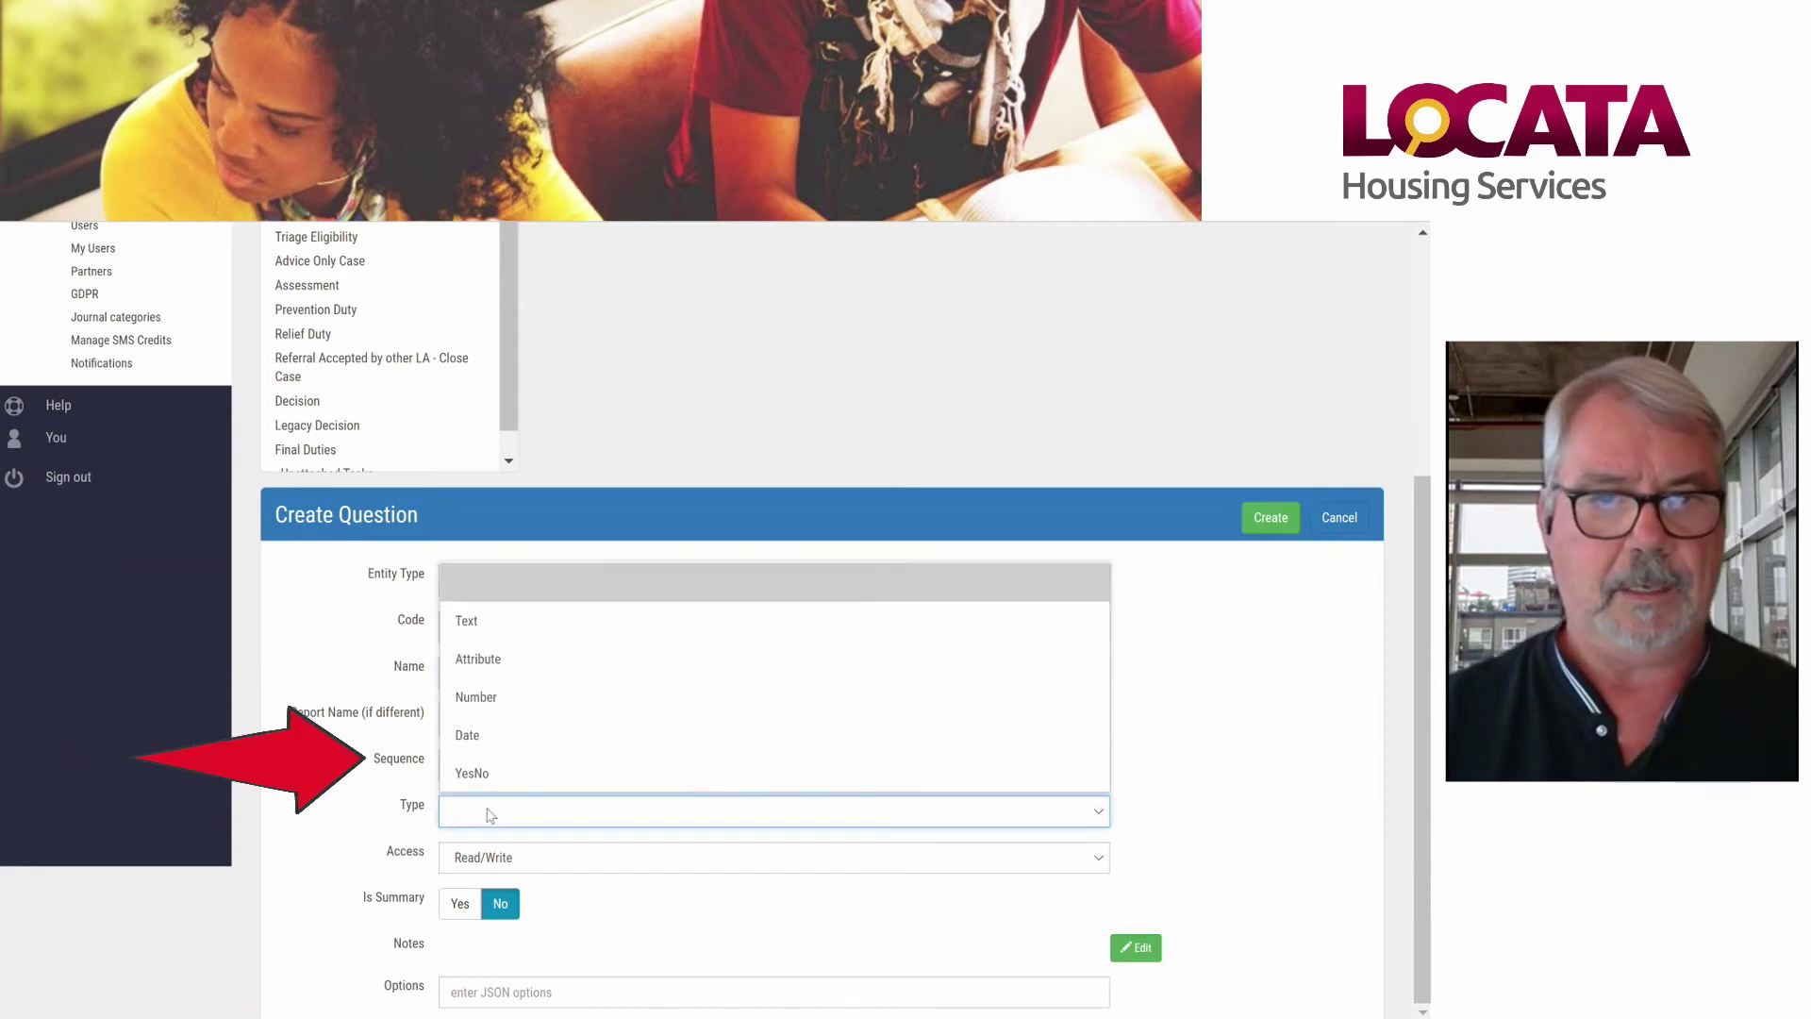
left_click(497, 623)
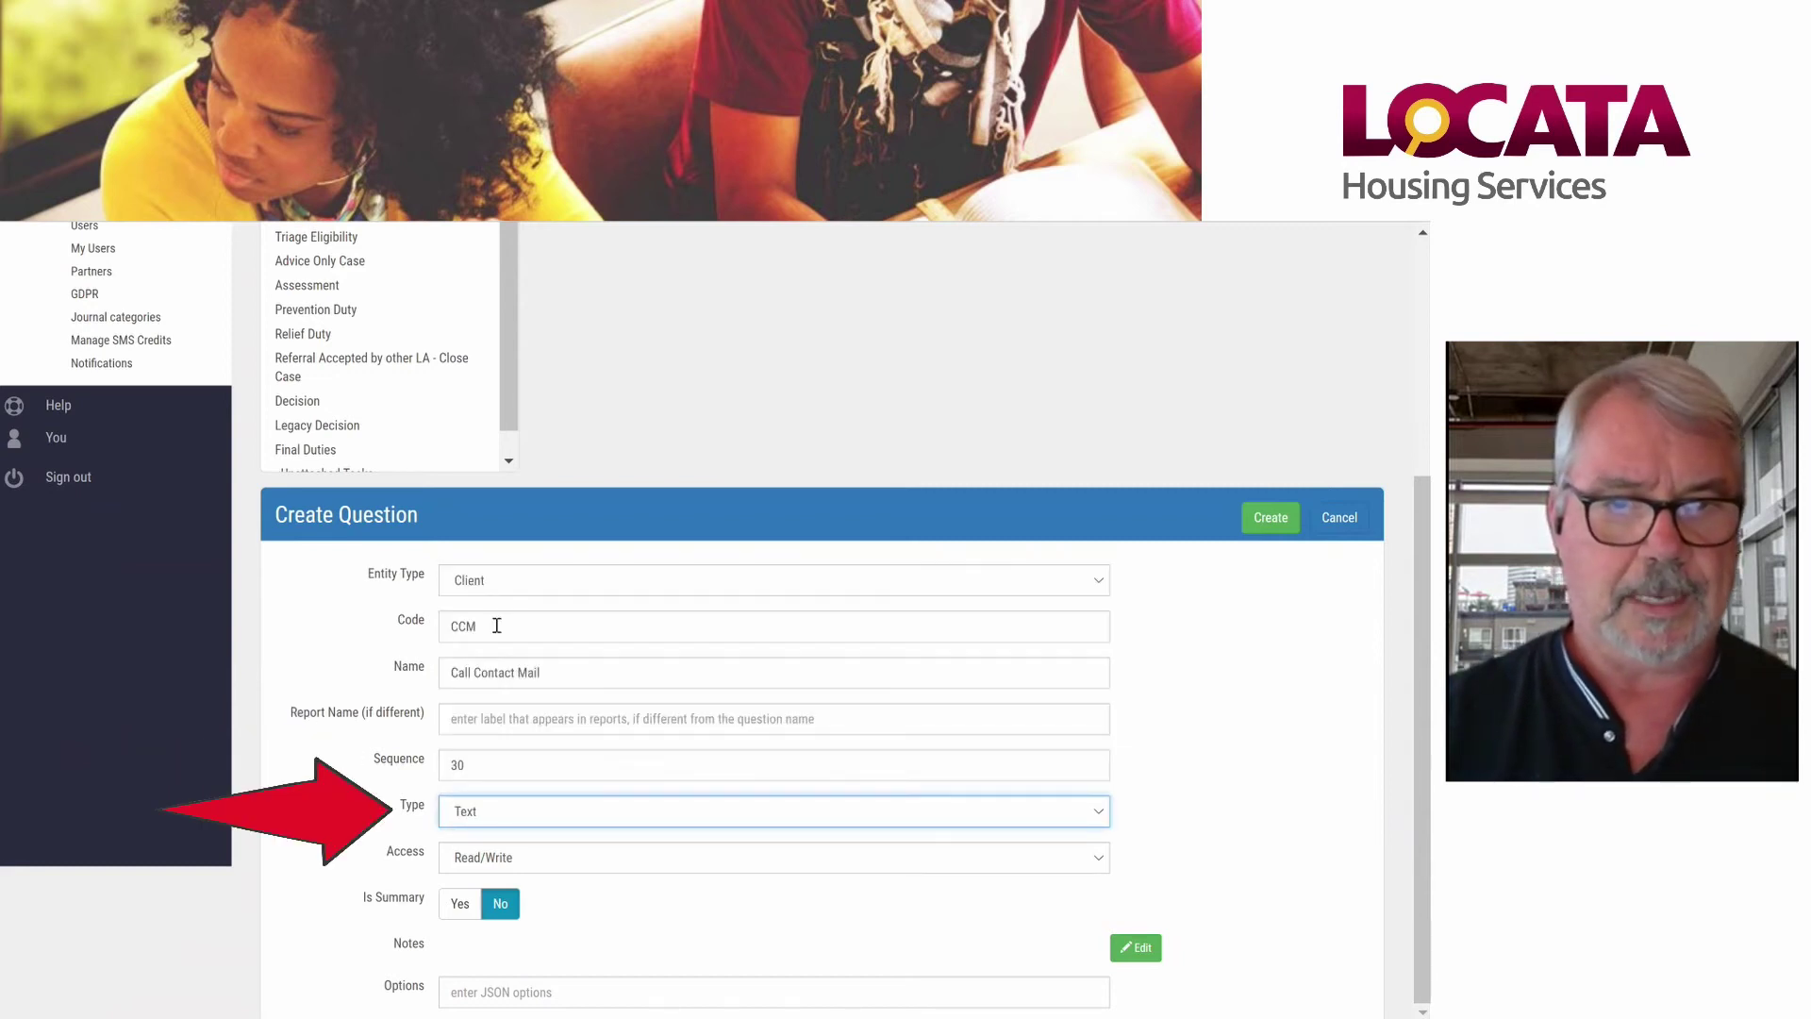
left_click(522, 813)
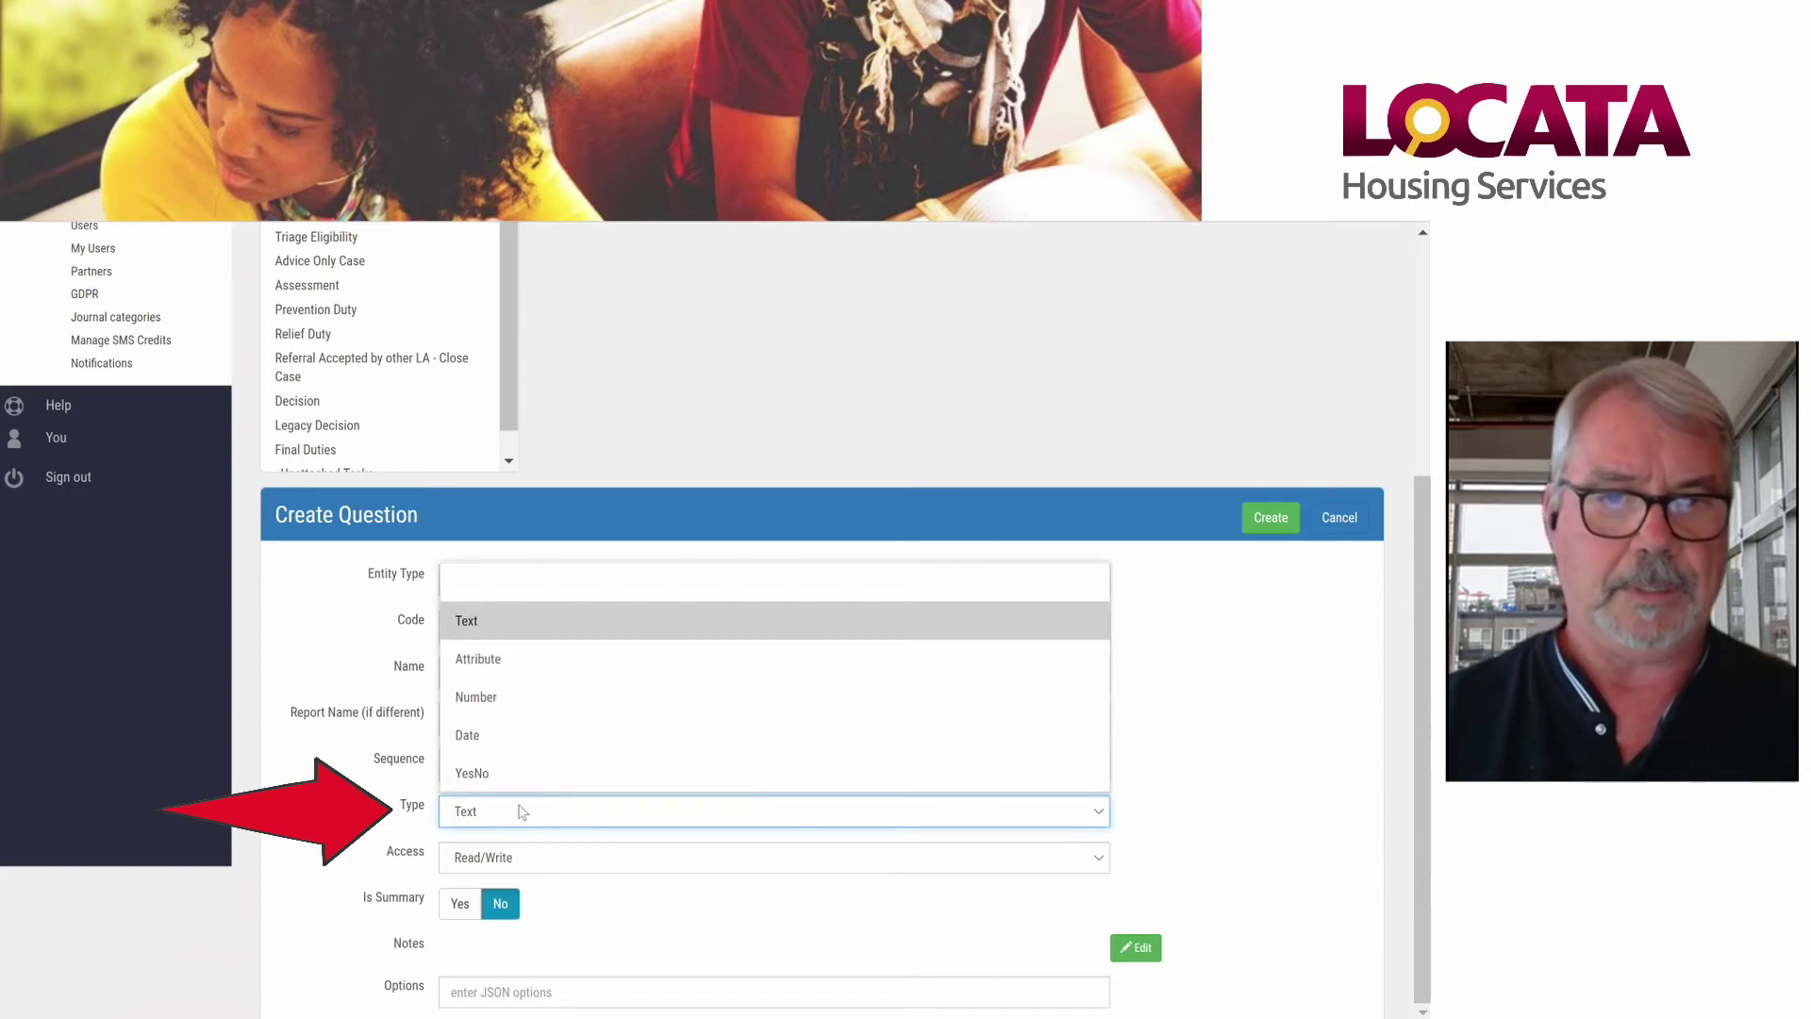
left_click(544, 879)
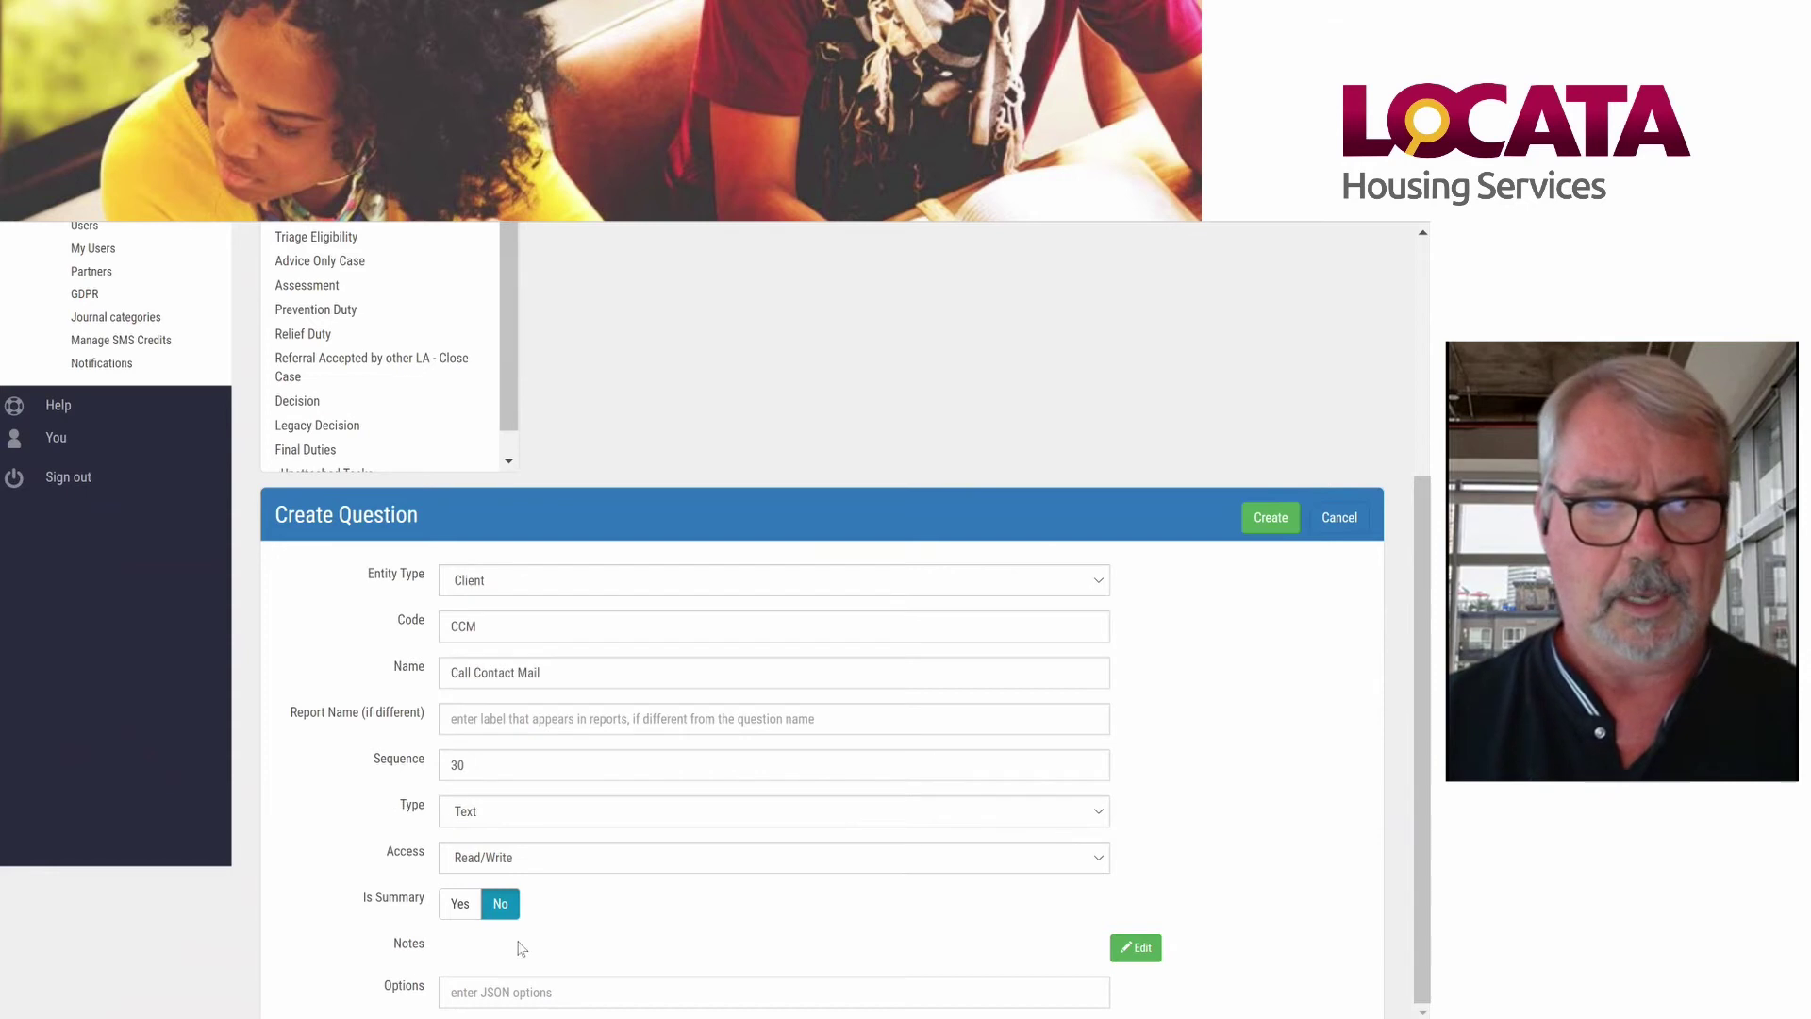
left_click(1269, 516)
scroll(886, 479, "up", 4)
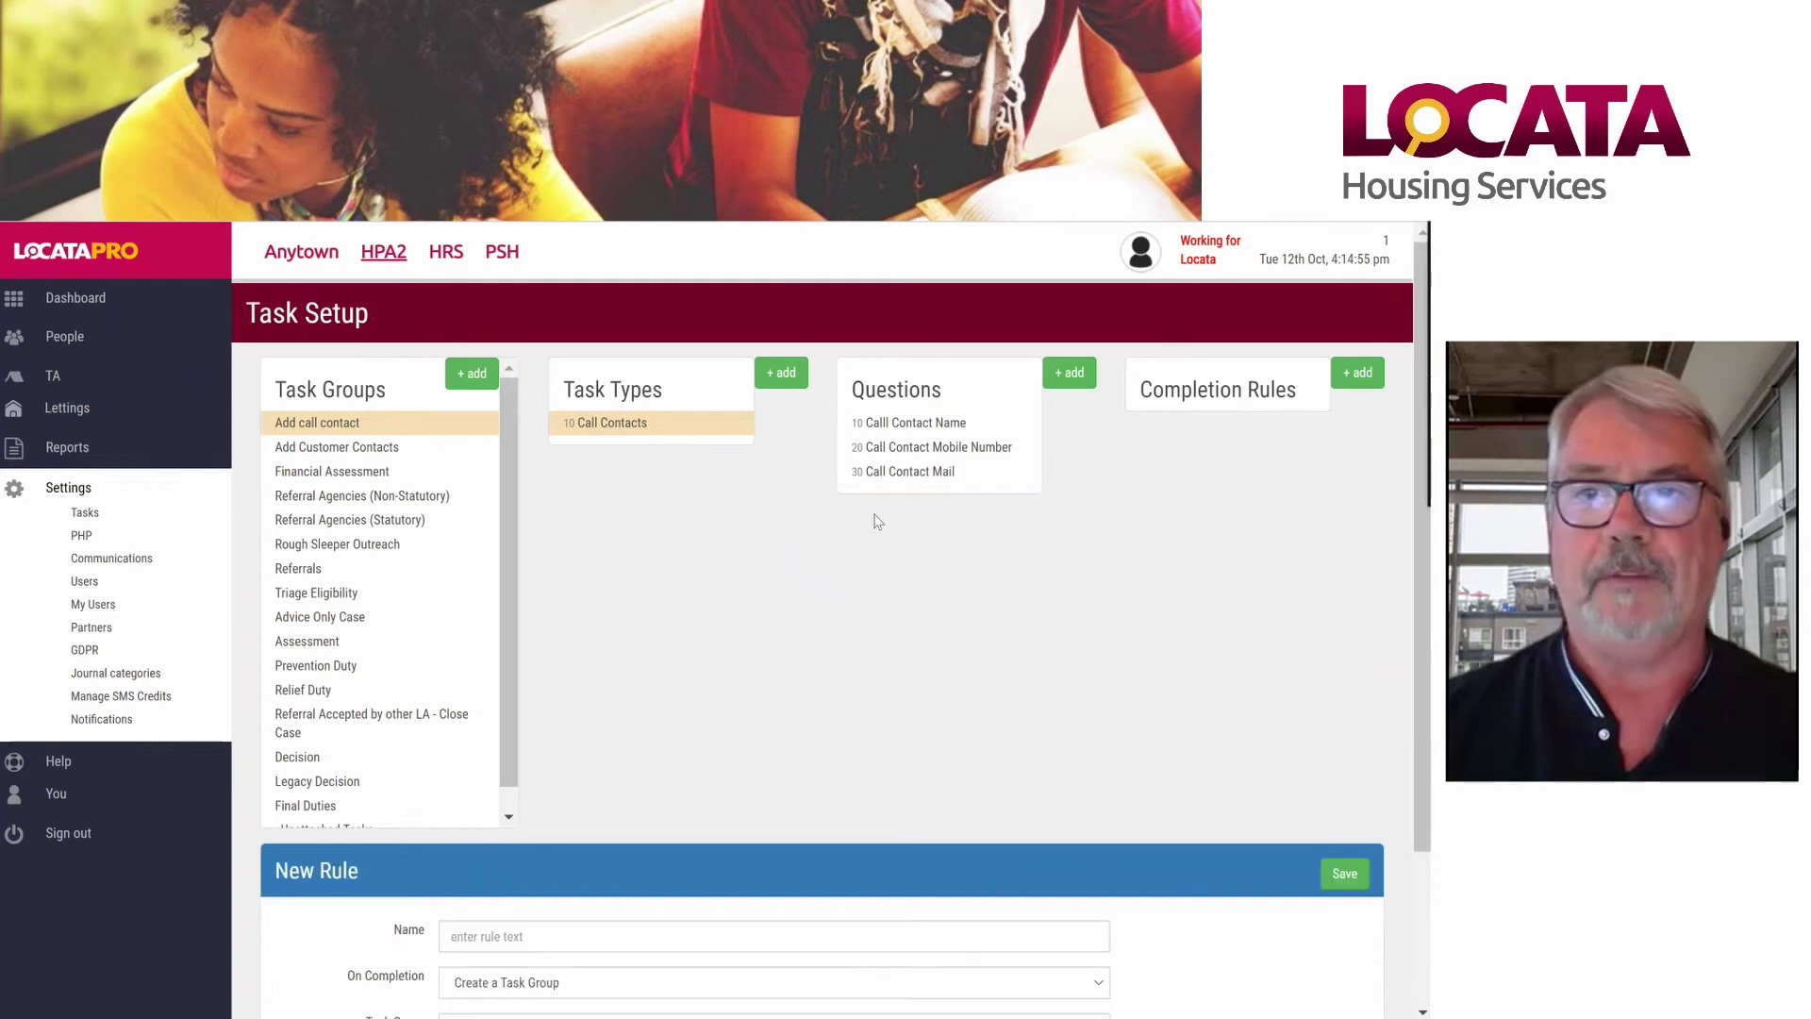
Step: Name the new completion rule "Reminder to add new contacts"
left_click(521, 936)
type("Re")
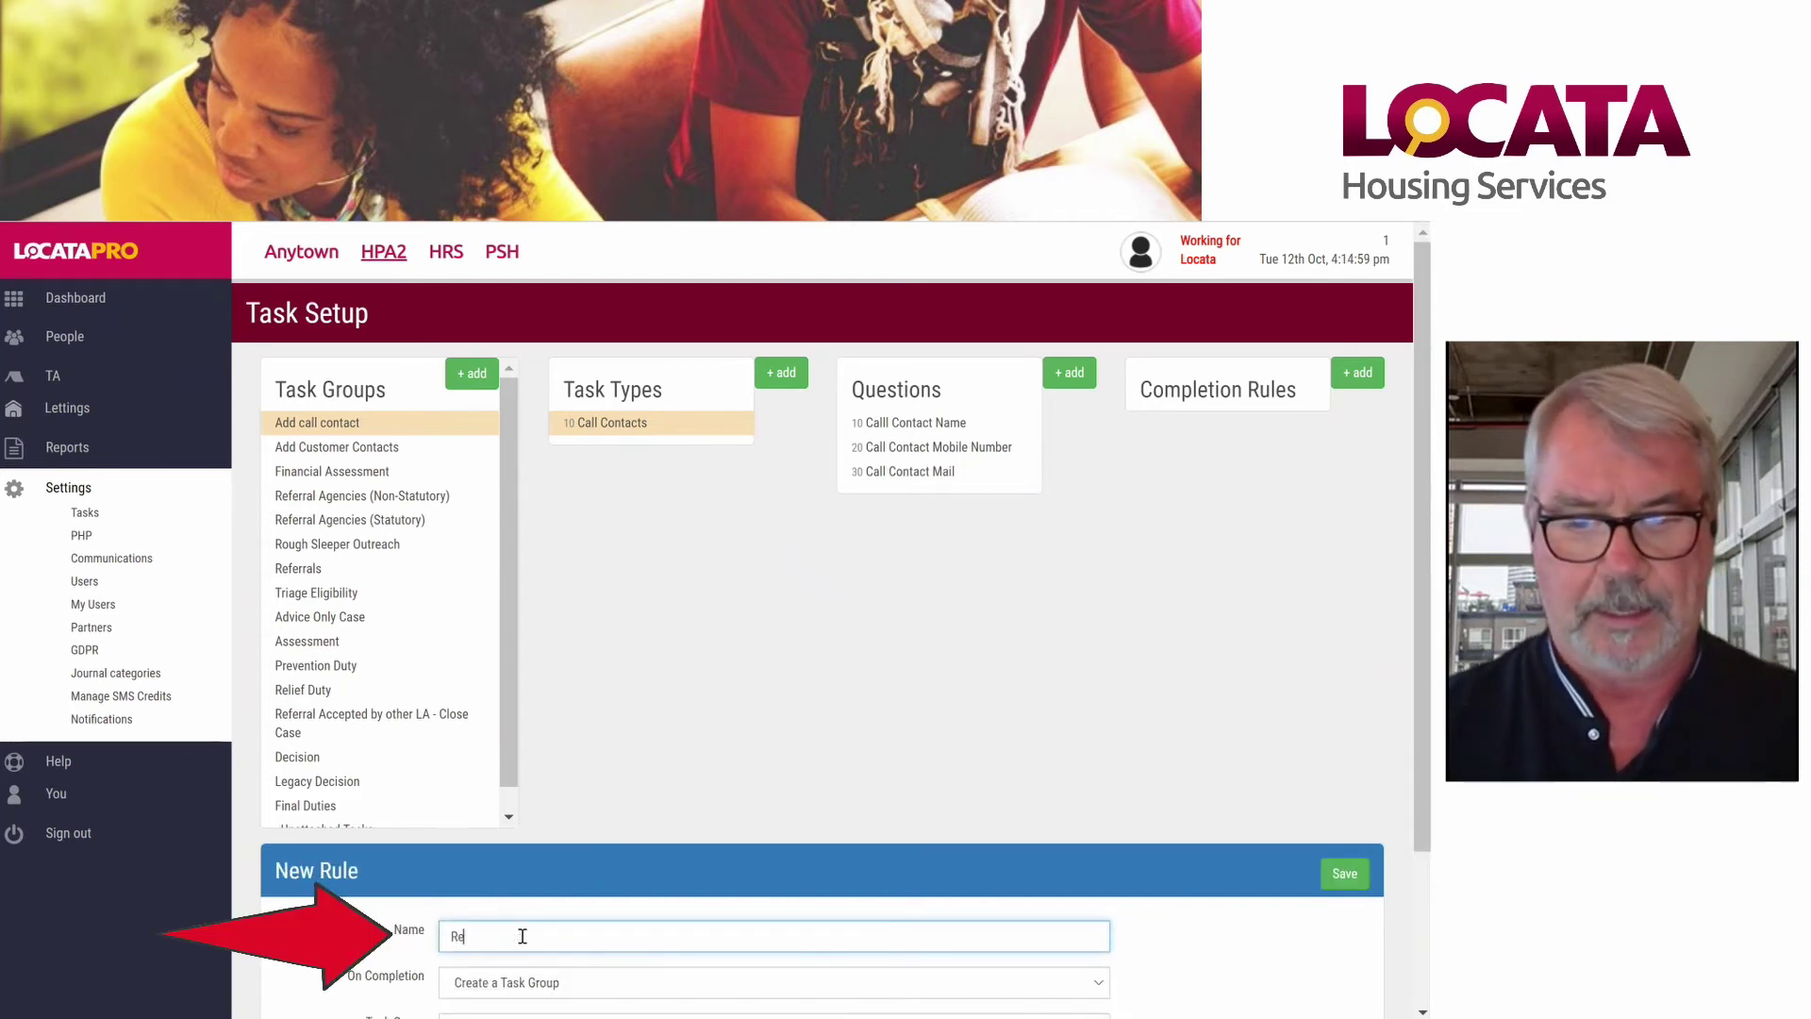
type("mider t")
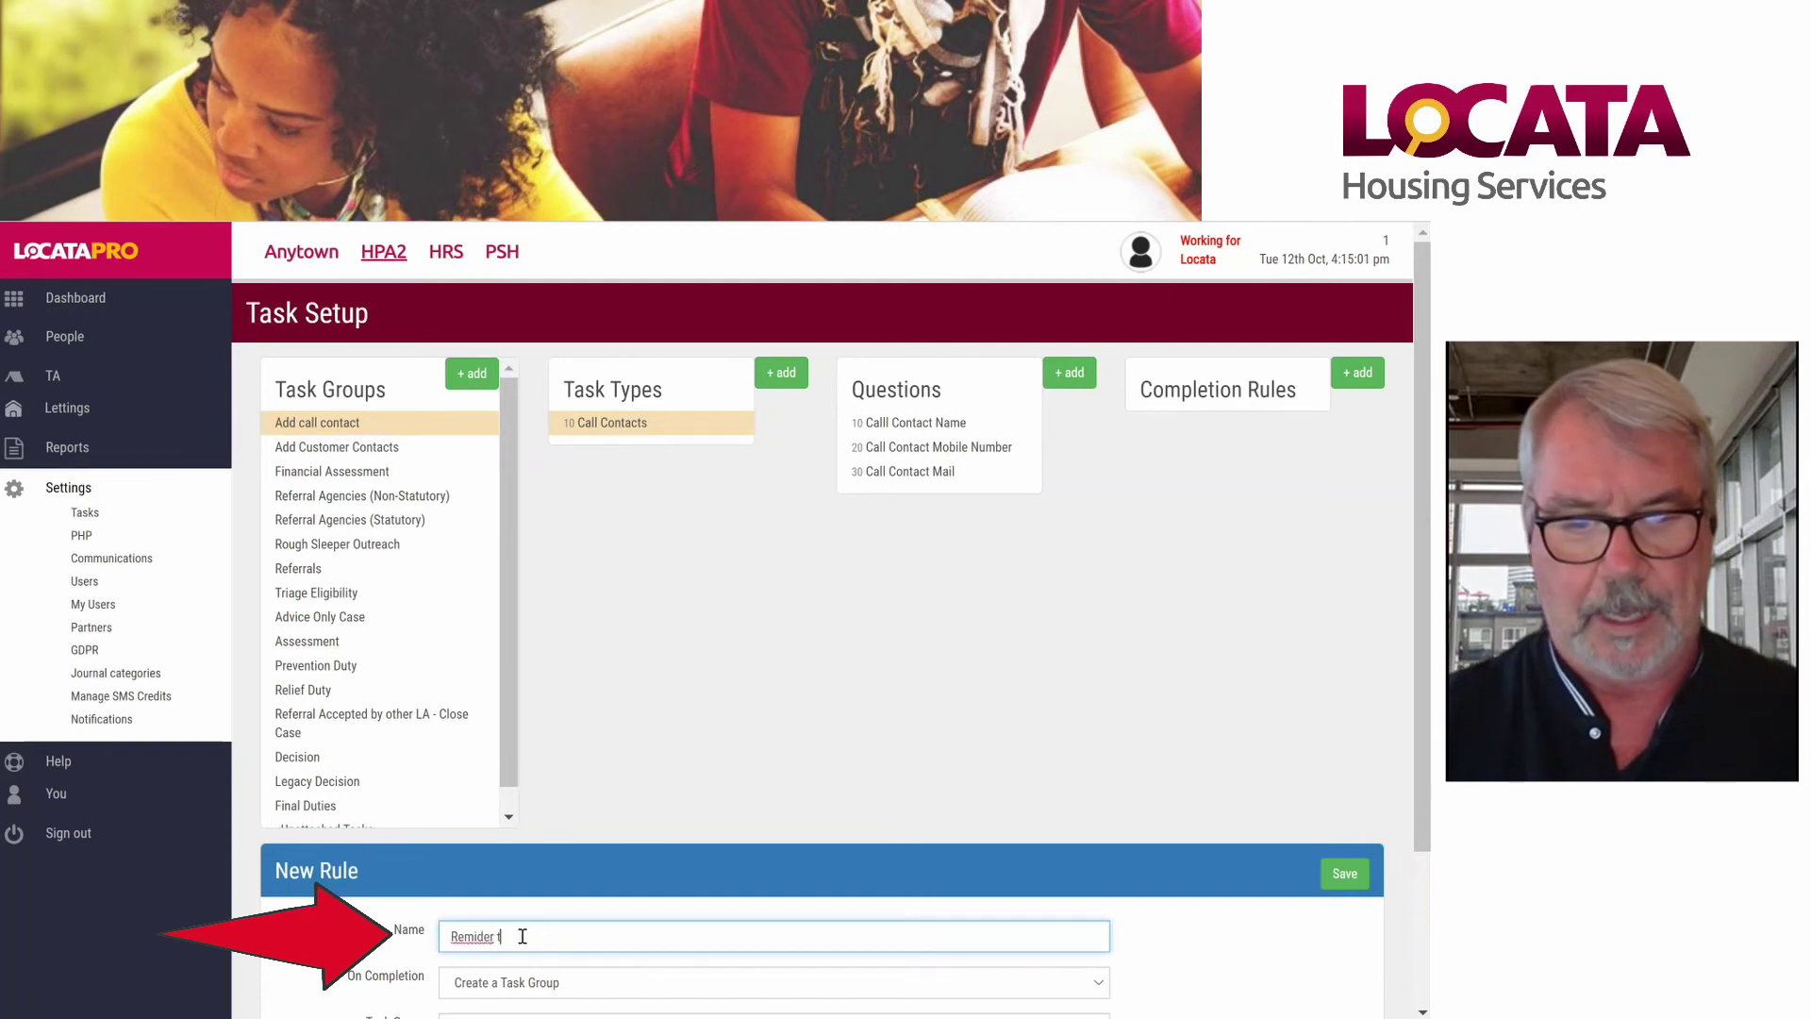
type("o add new co")
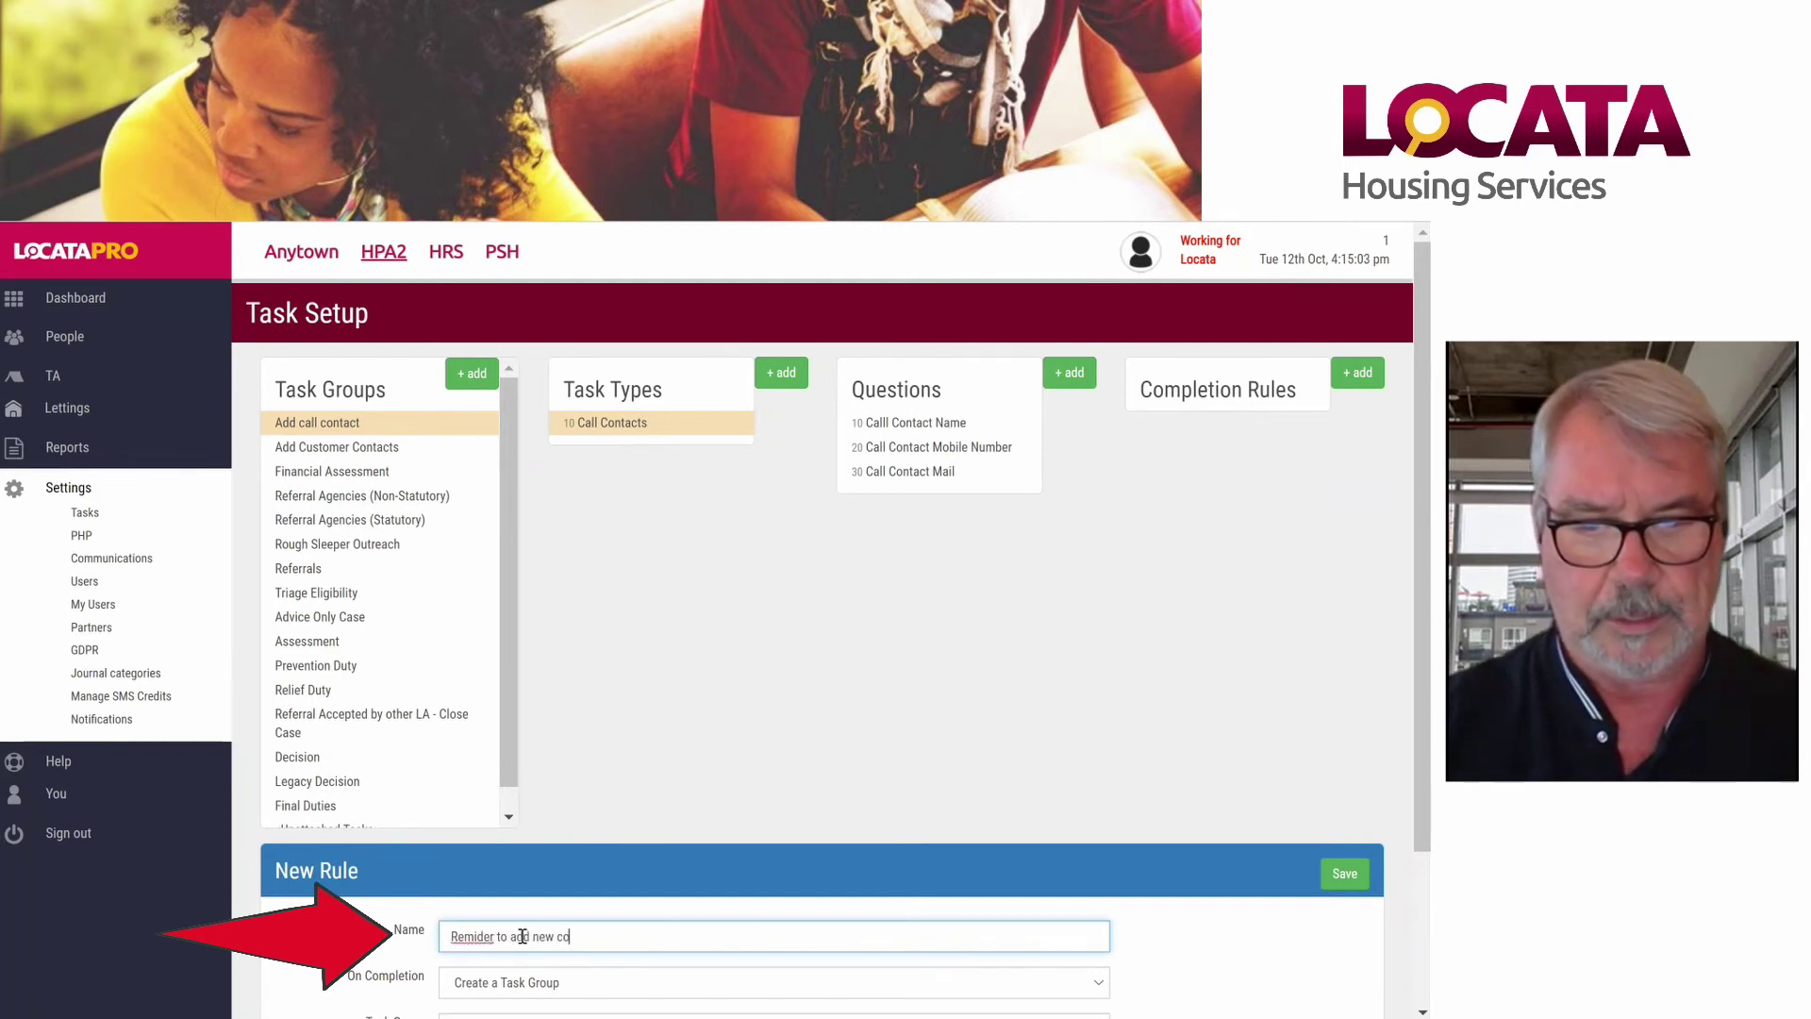
type("ntacts")
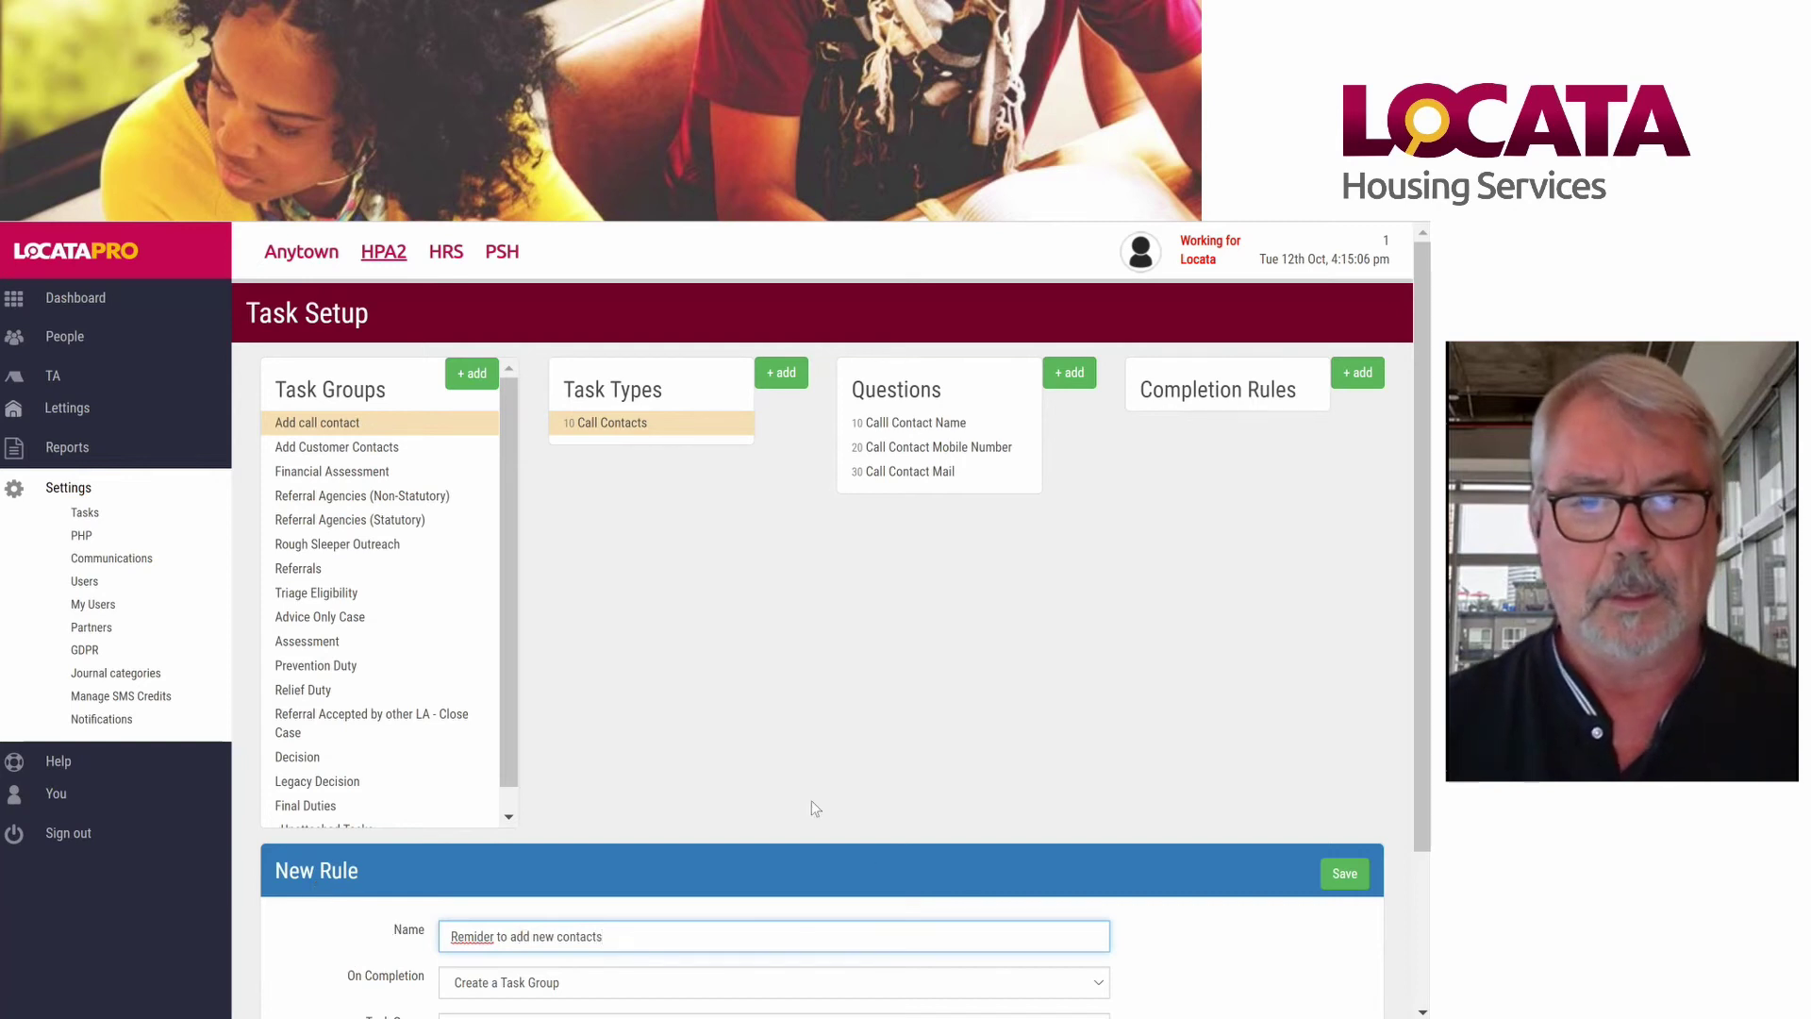
scroll(754, 794, "down", 1)
scroll(754, 794, "down", 2)
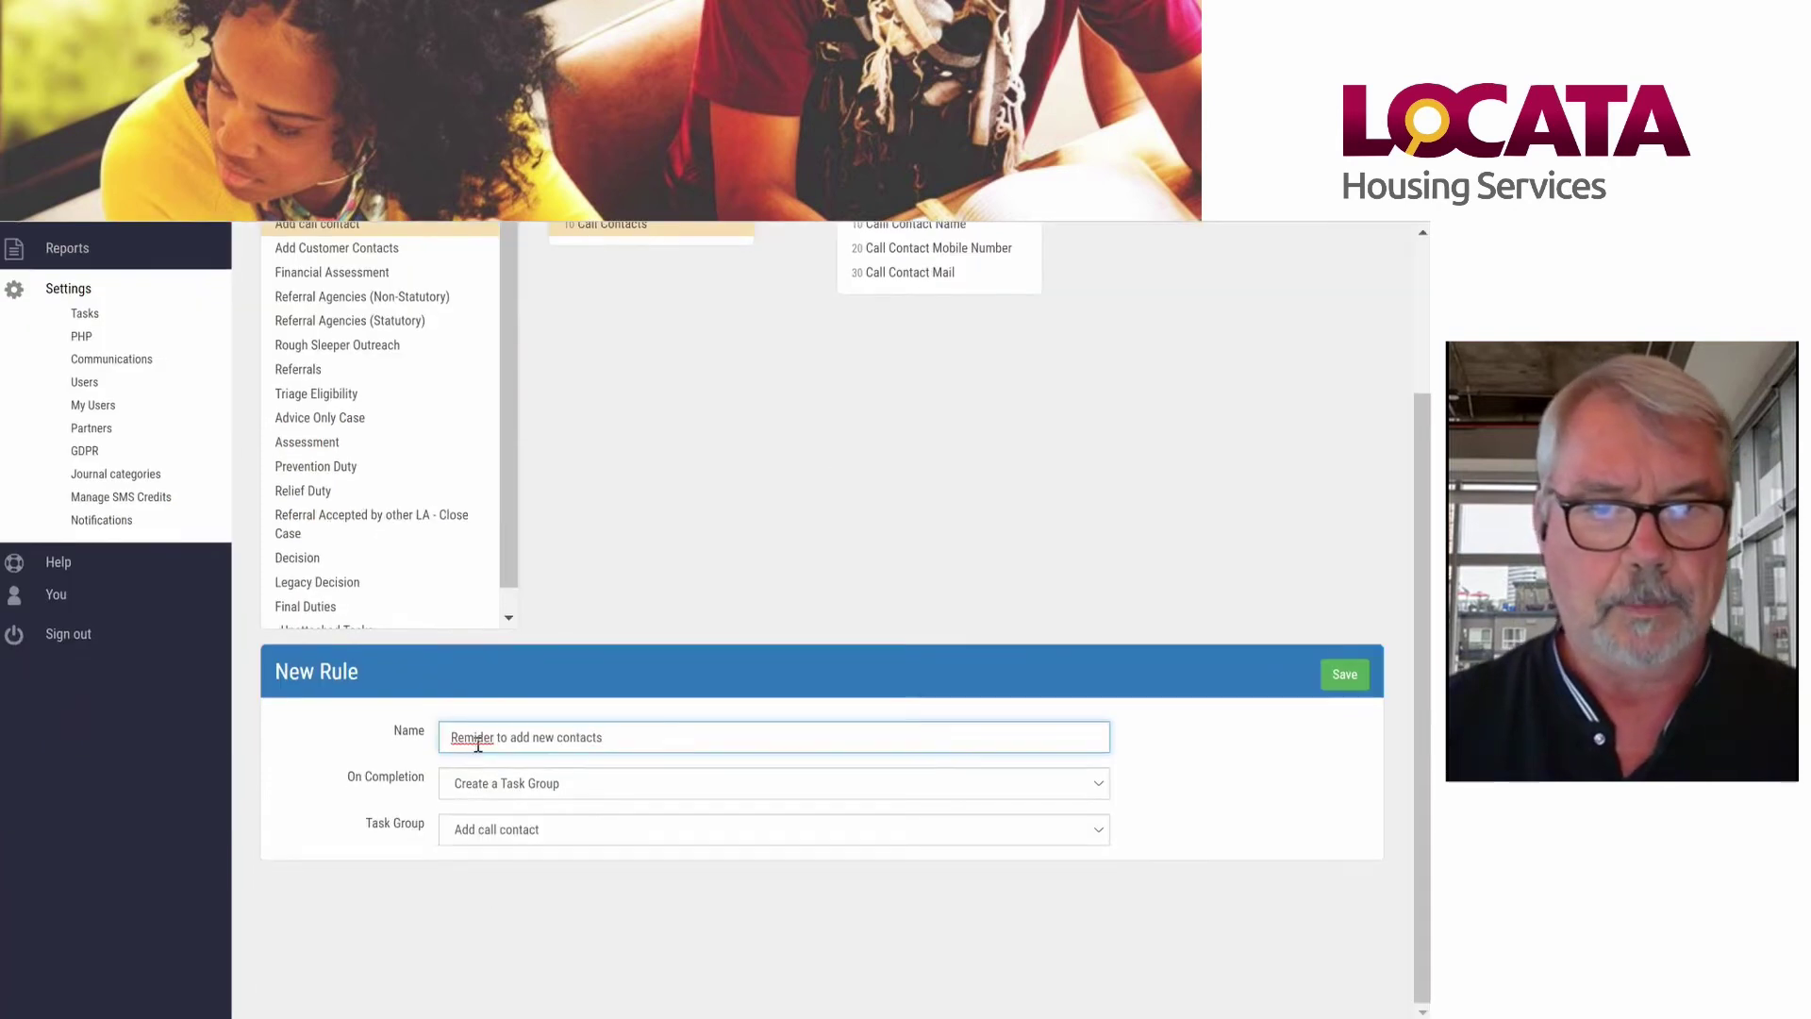
left_click(497, 744)
type("n")
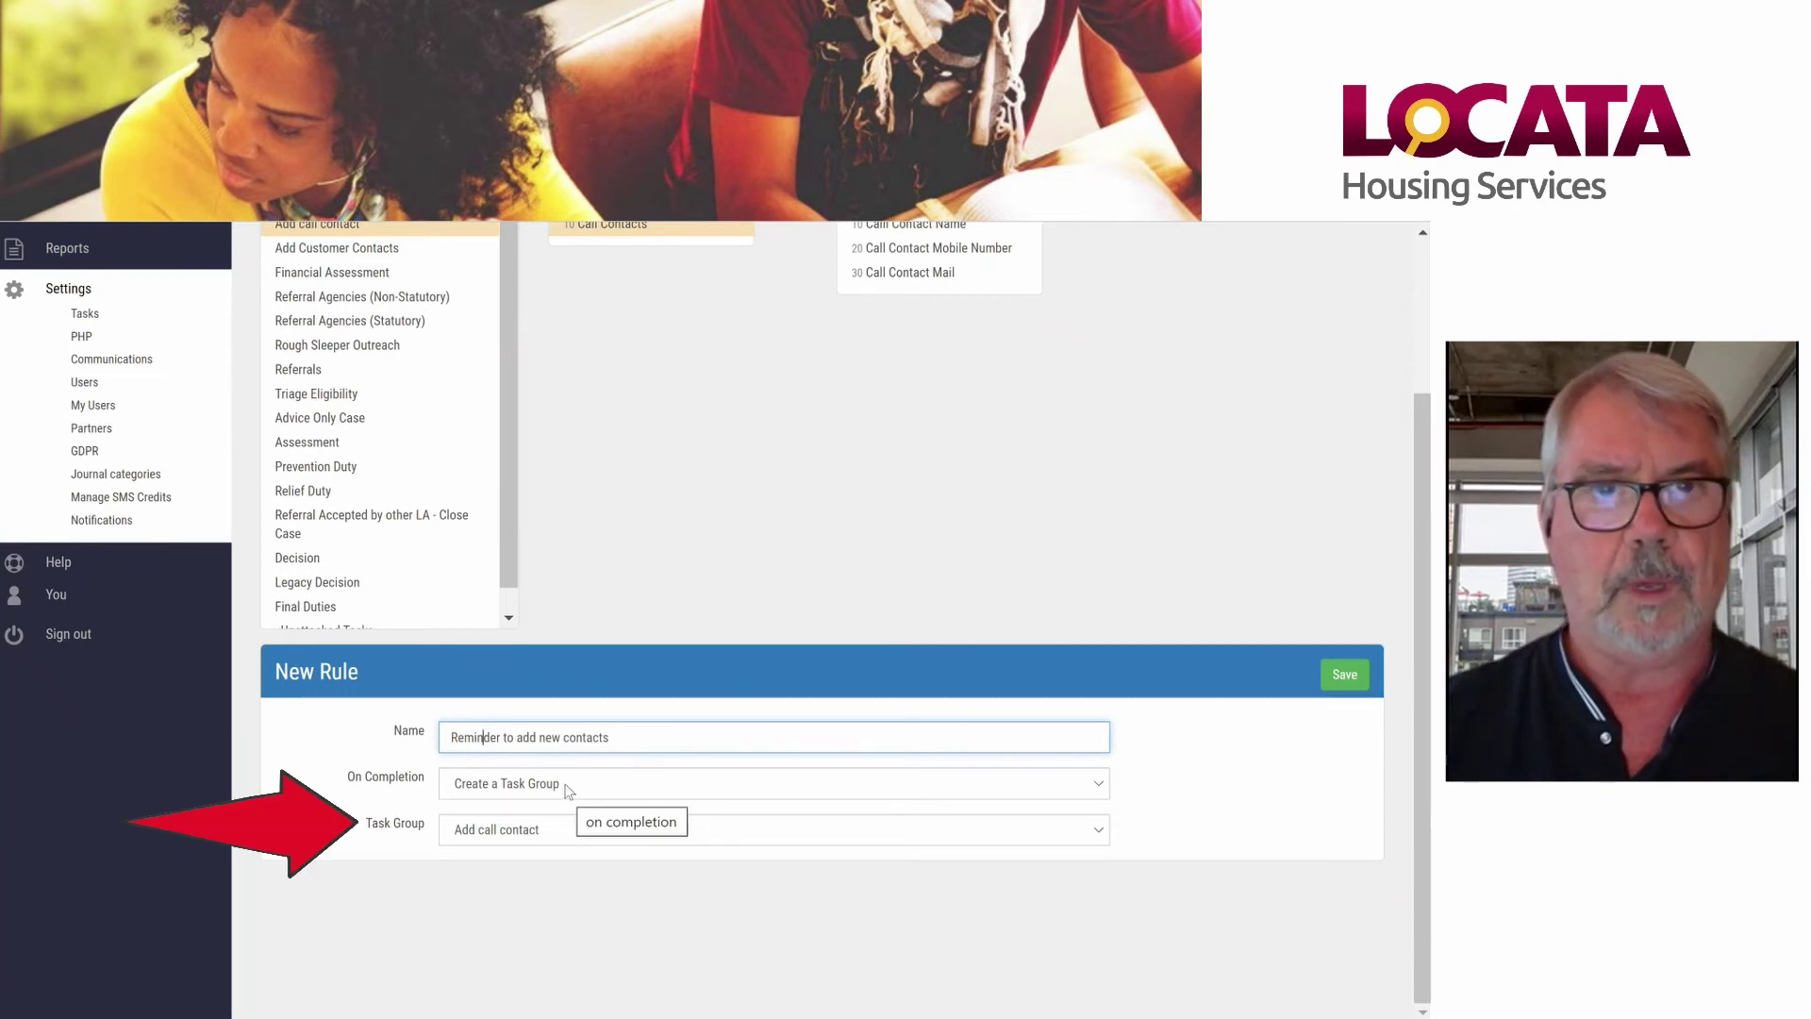
Step: Choose Add call contact as the task group the rule creates on completion, and save the rule
left_click(549, 836)
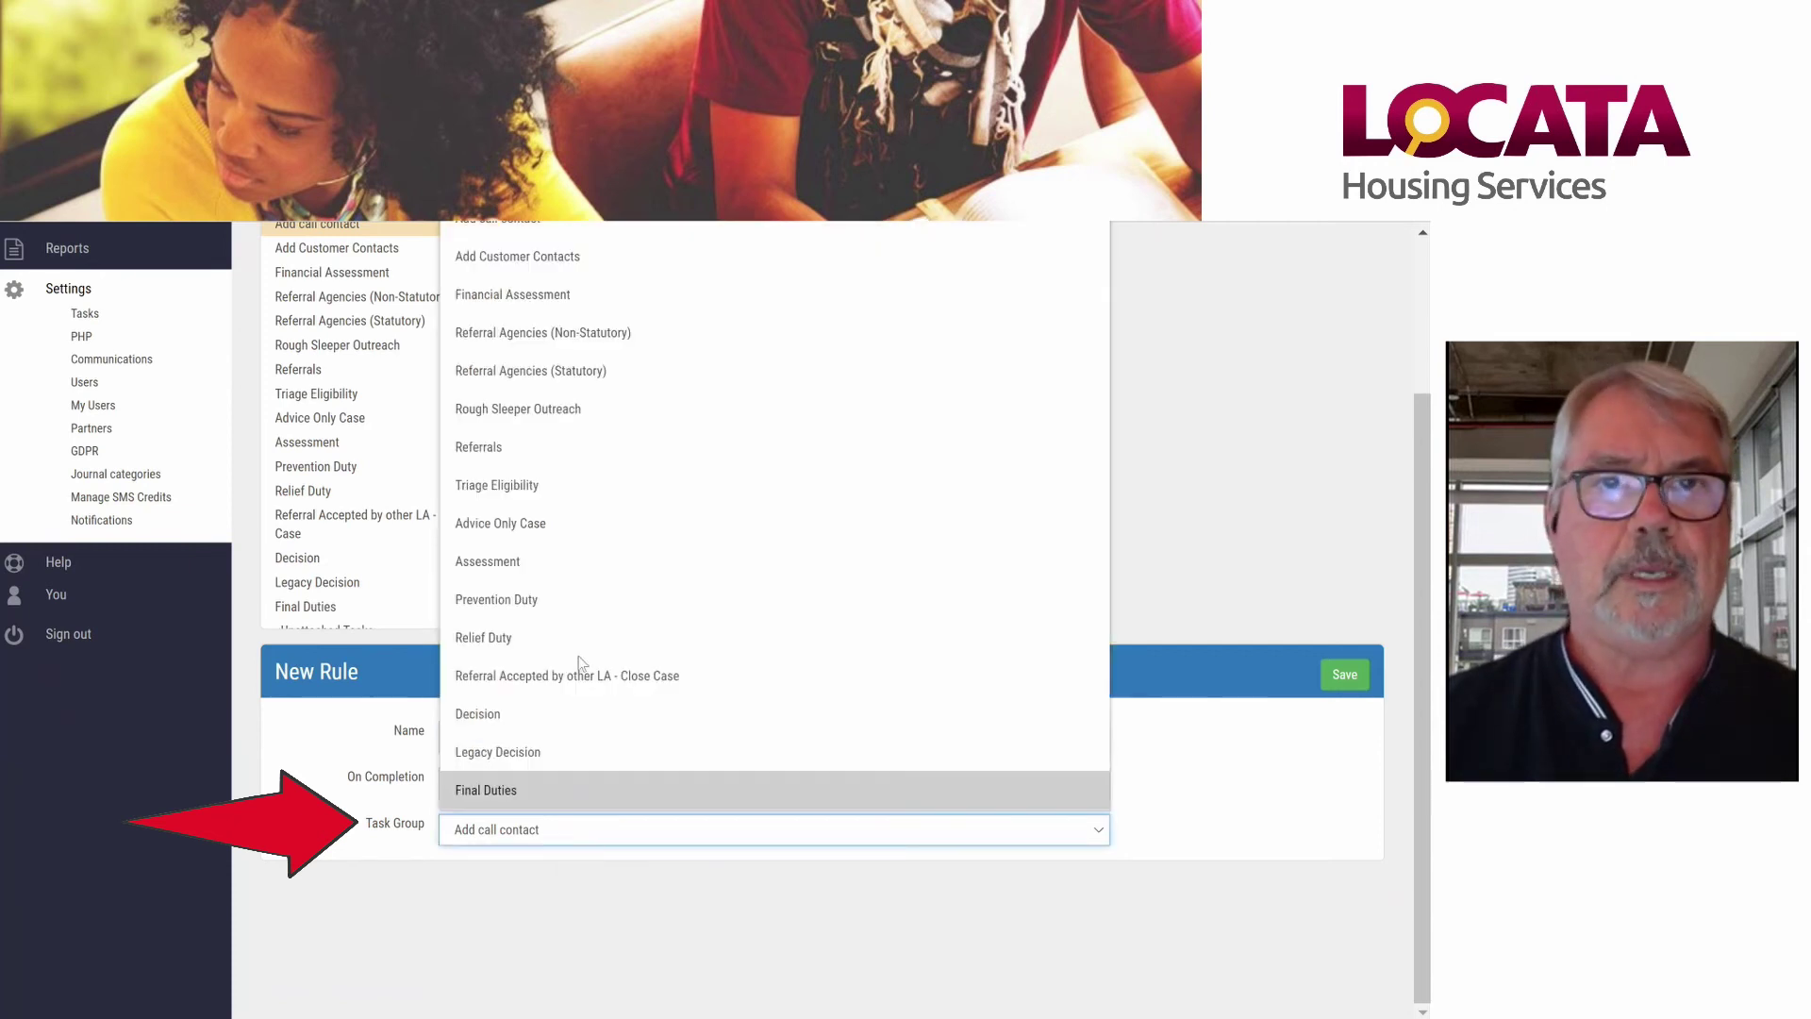
left_click(506, 227)
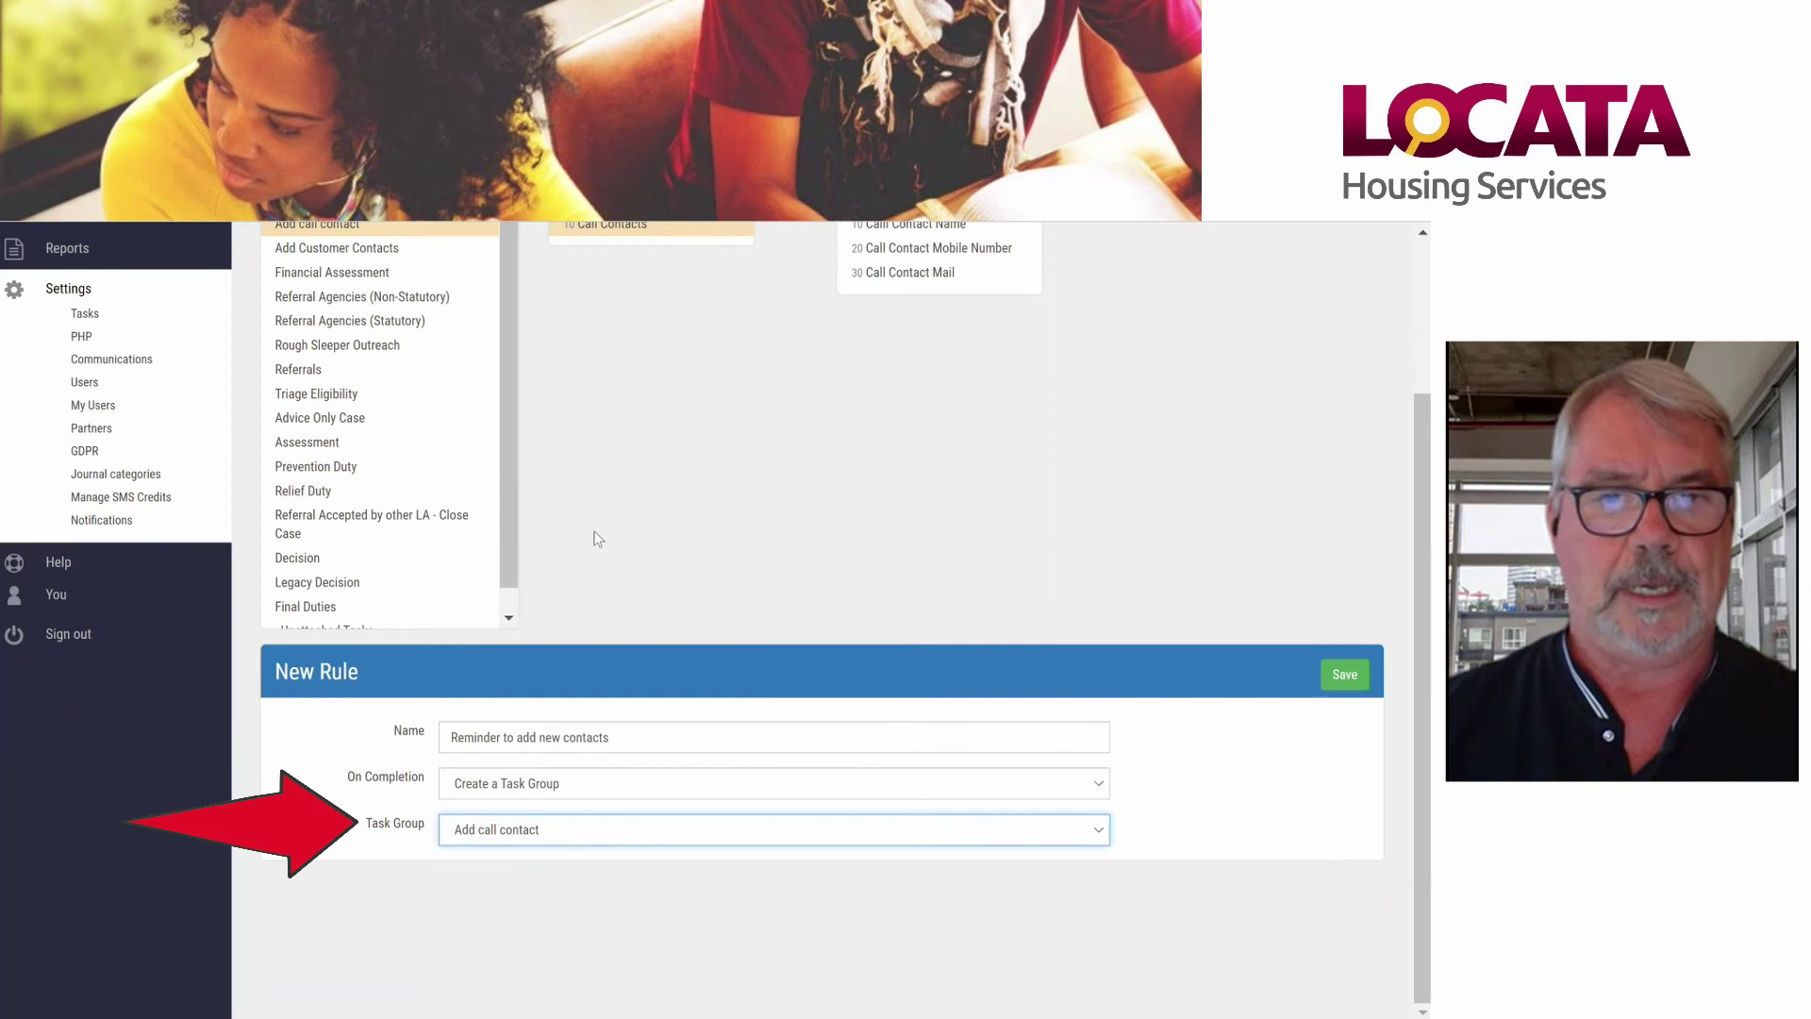
left_click(1346, 677)
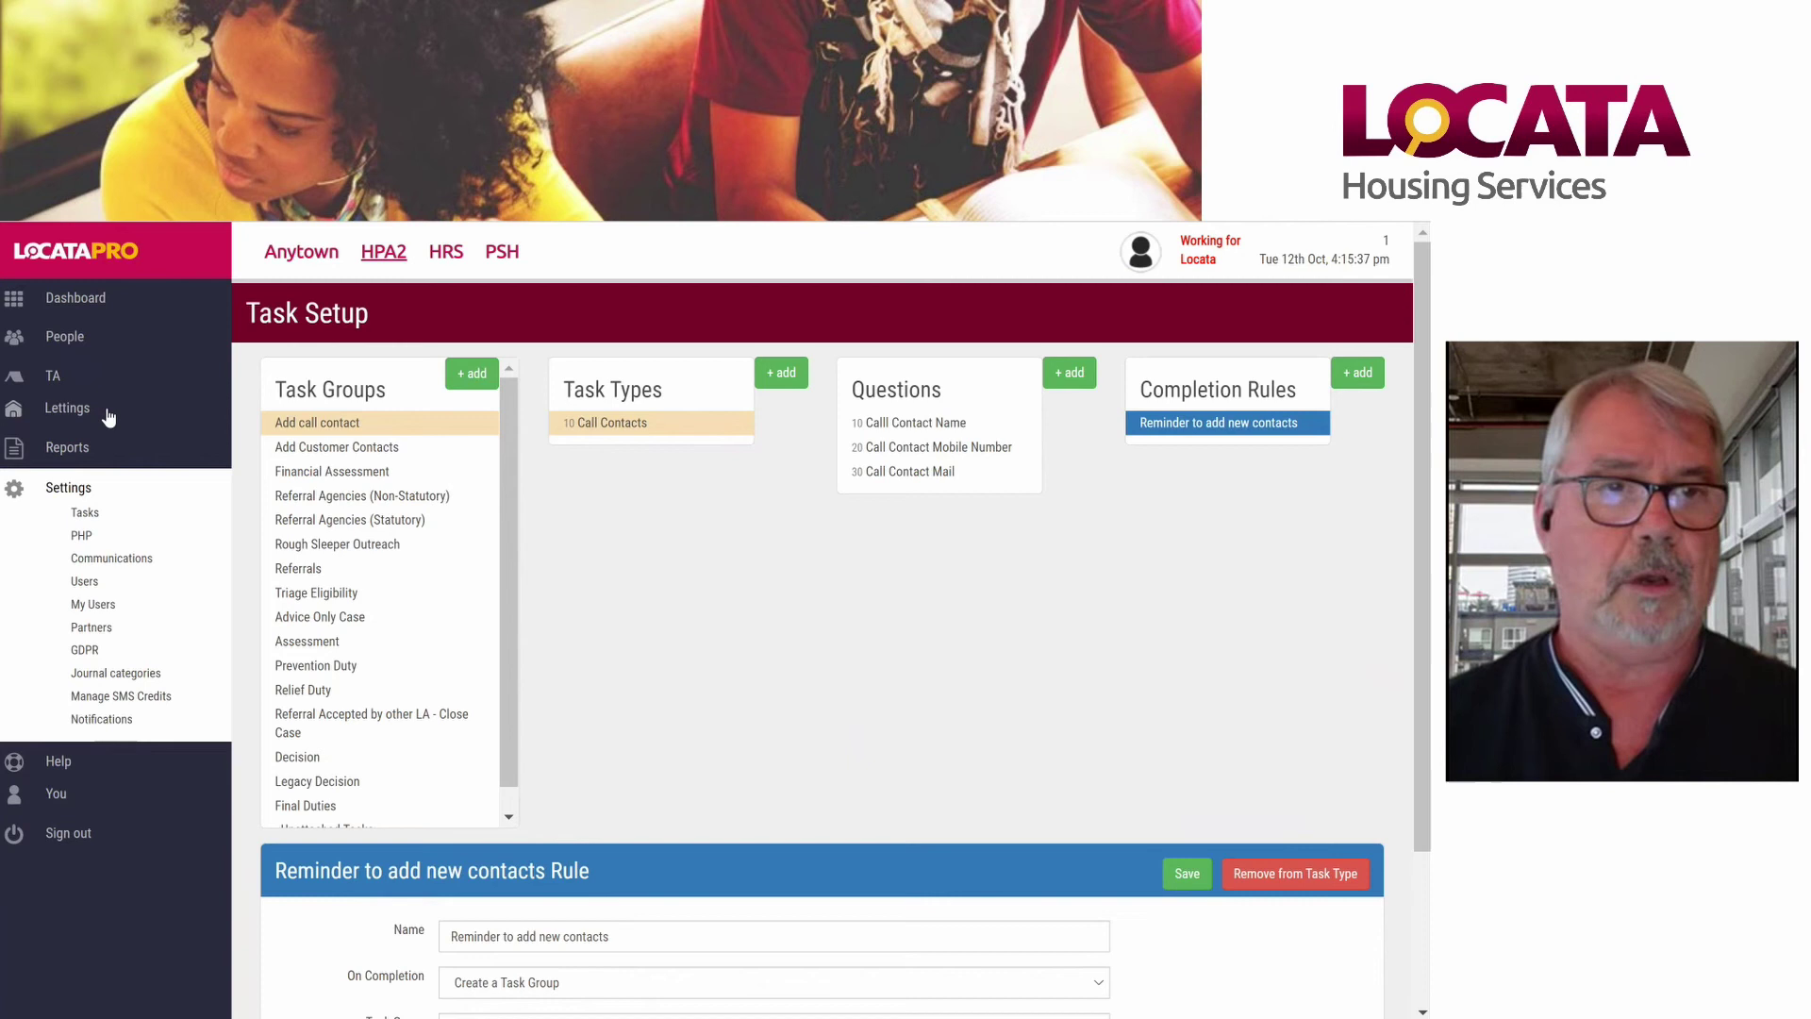
Step: List all active cases for people and open the Triage stage of the first case in the list
left_click(80, 298)
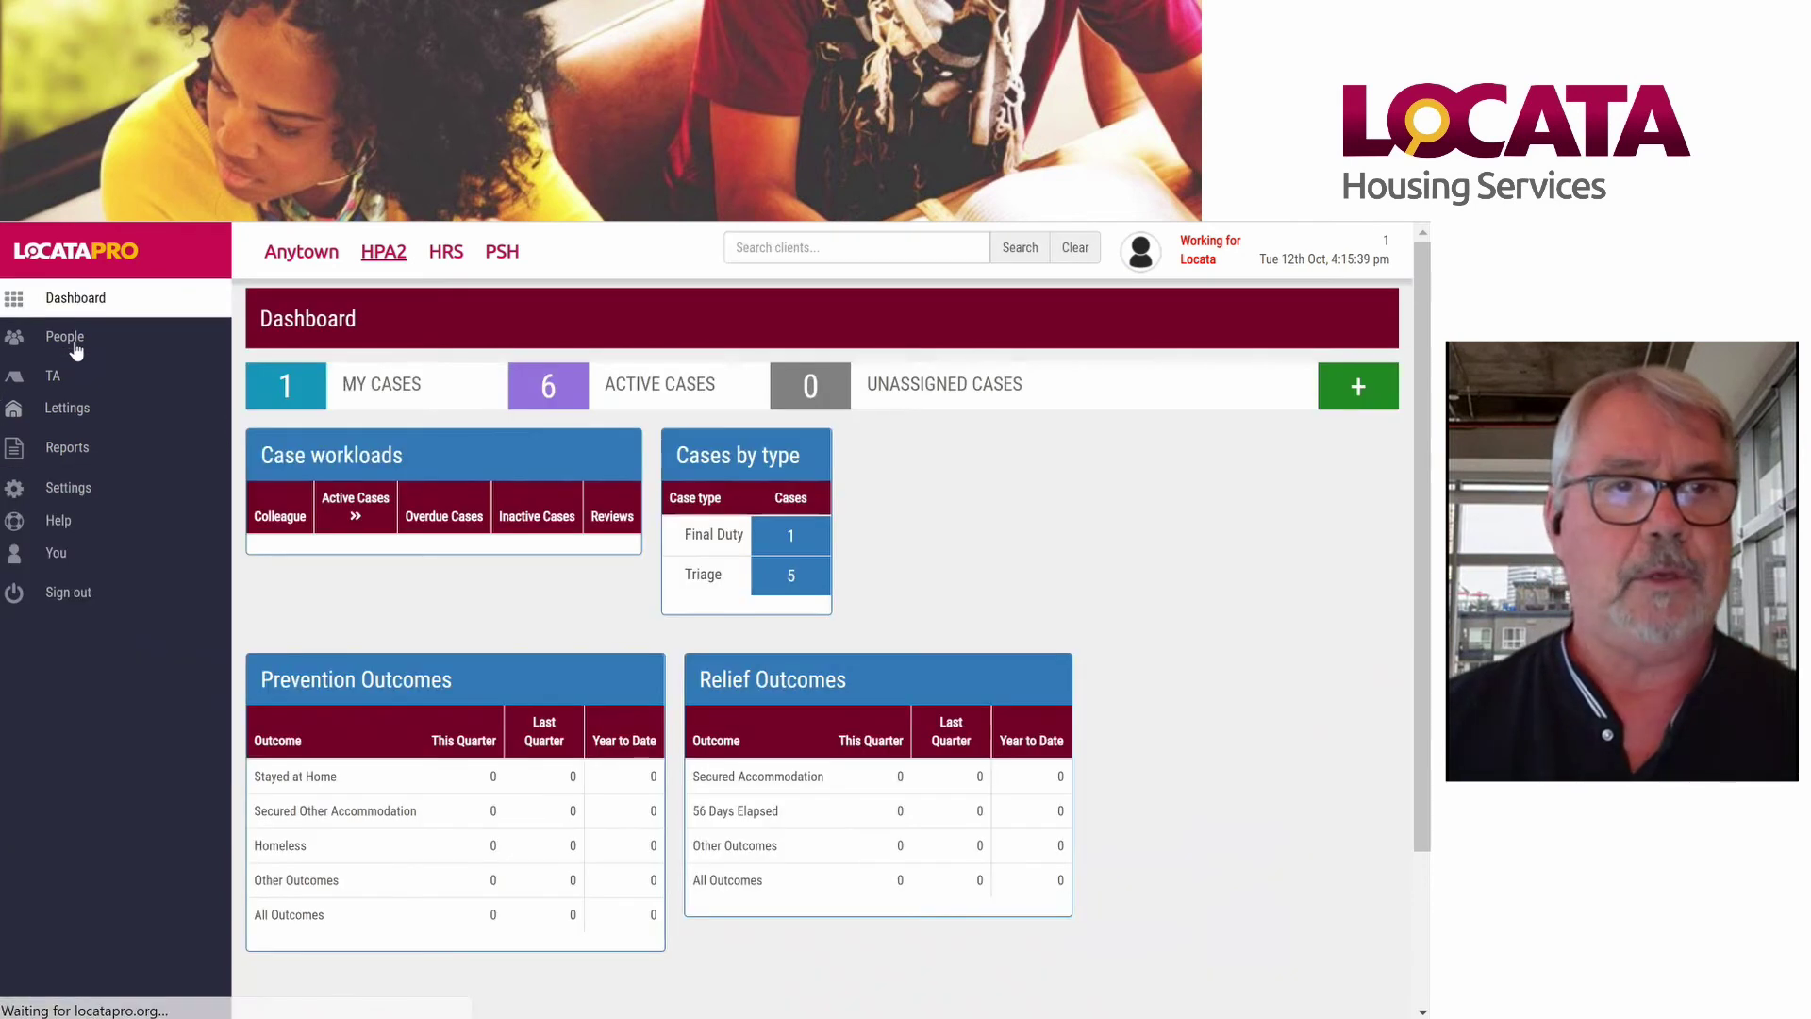
left_click(75, 347)
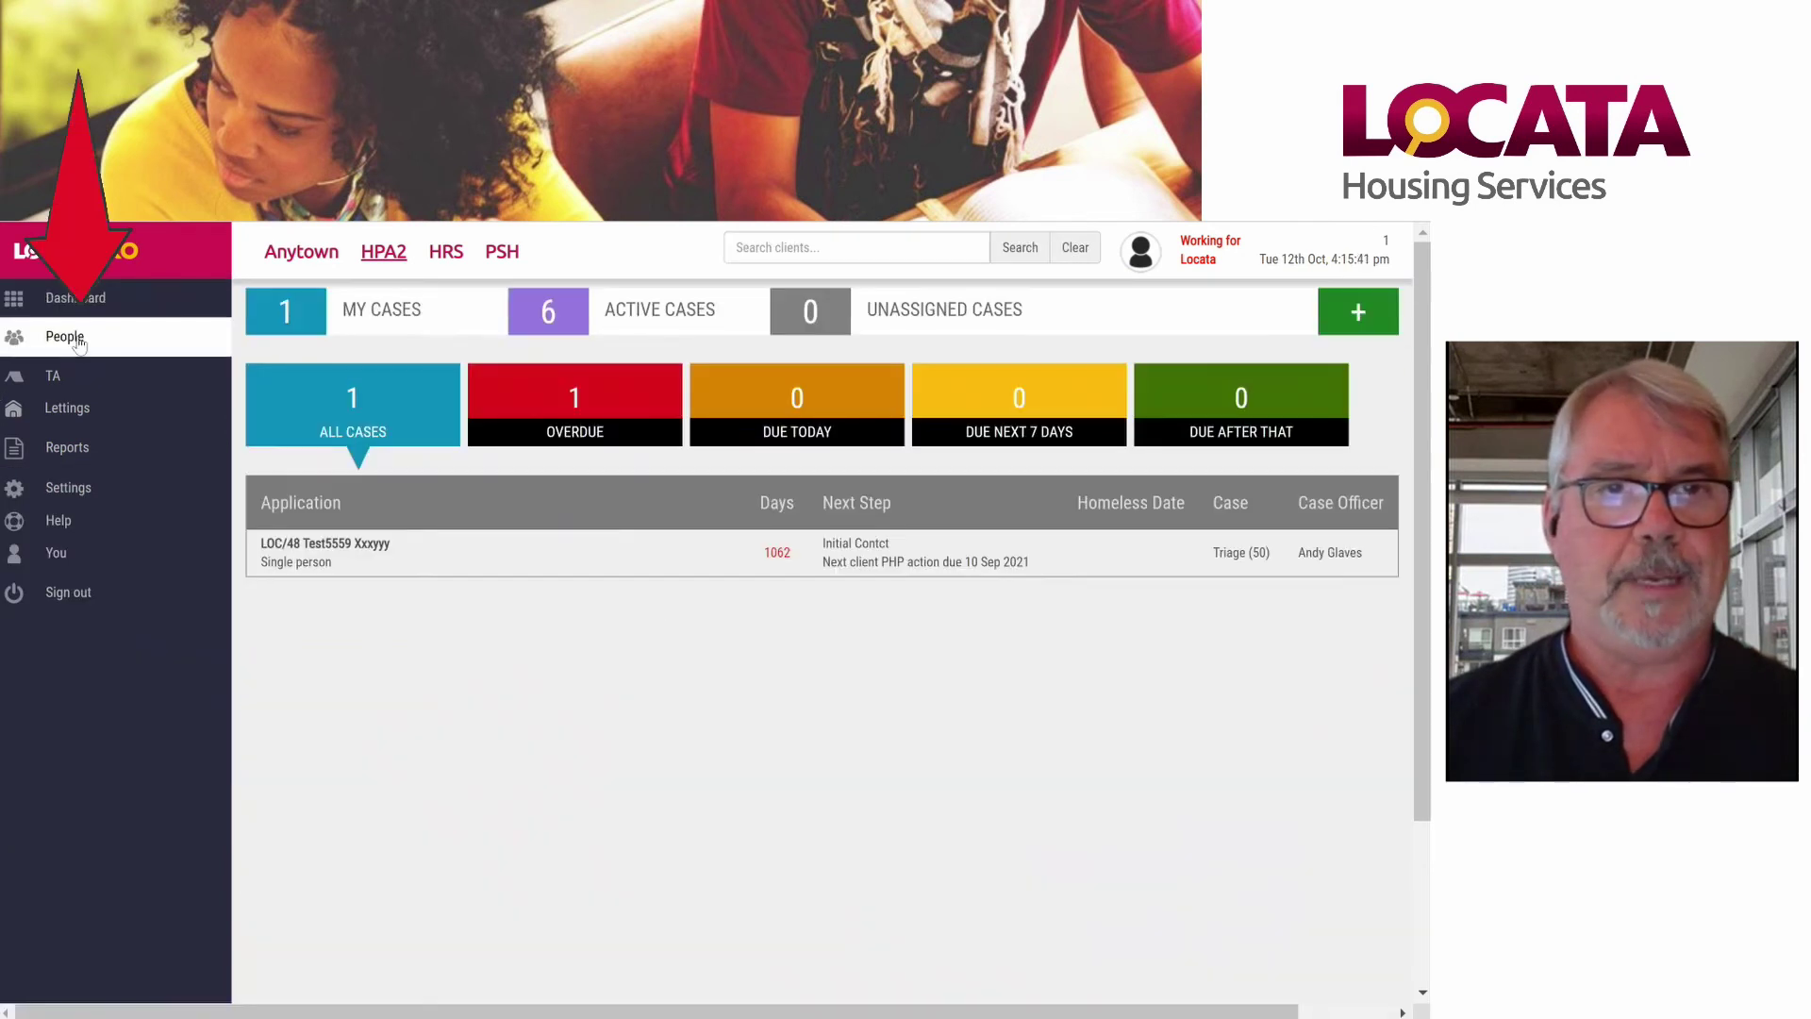
left_click(394, 323)
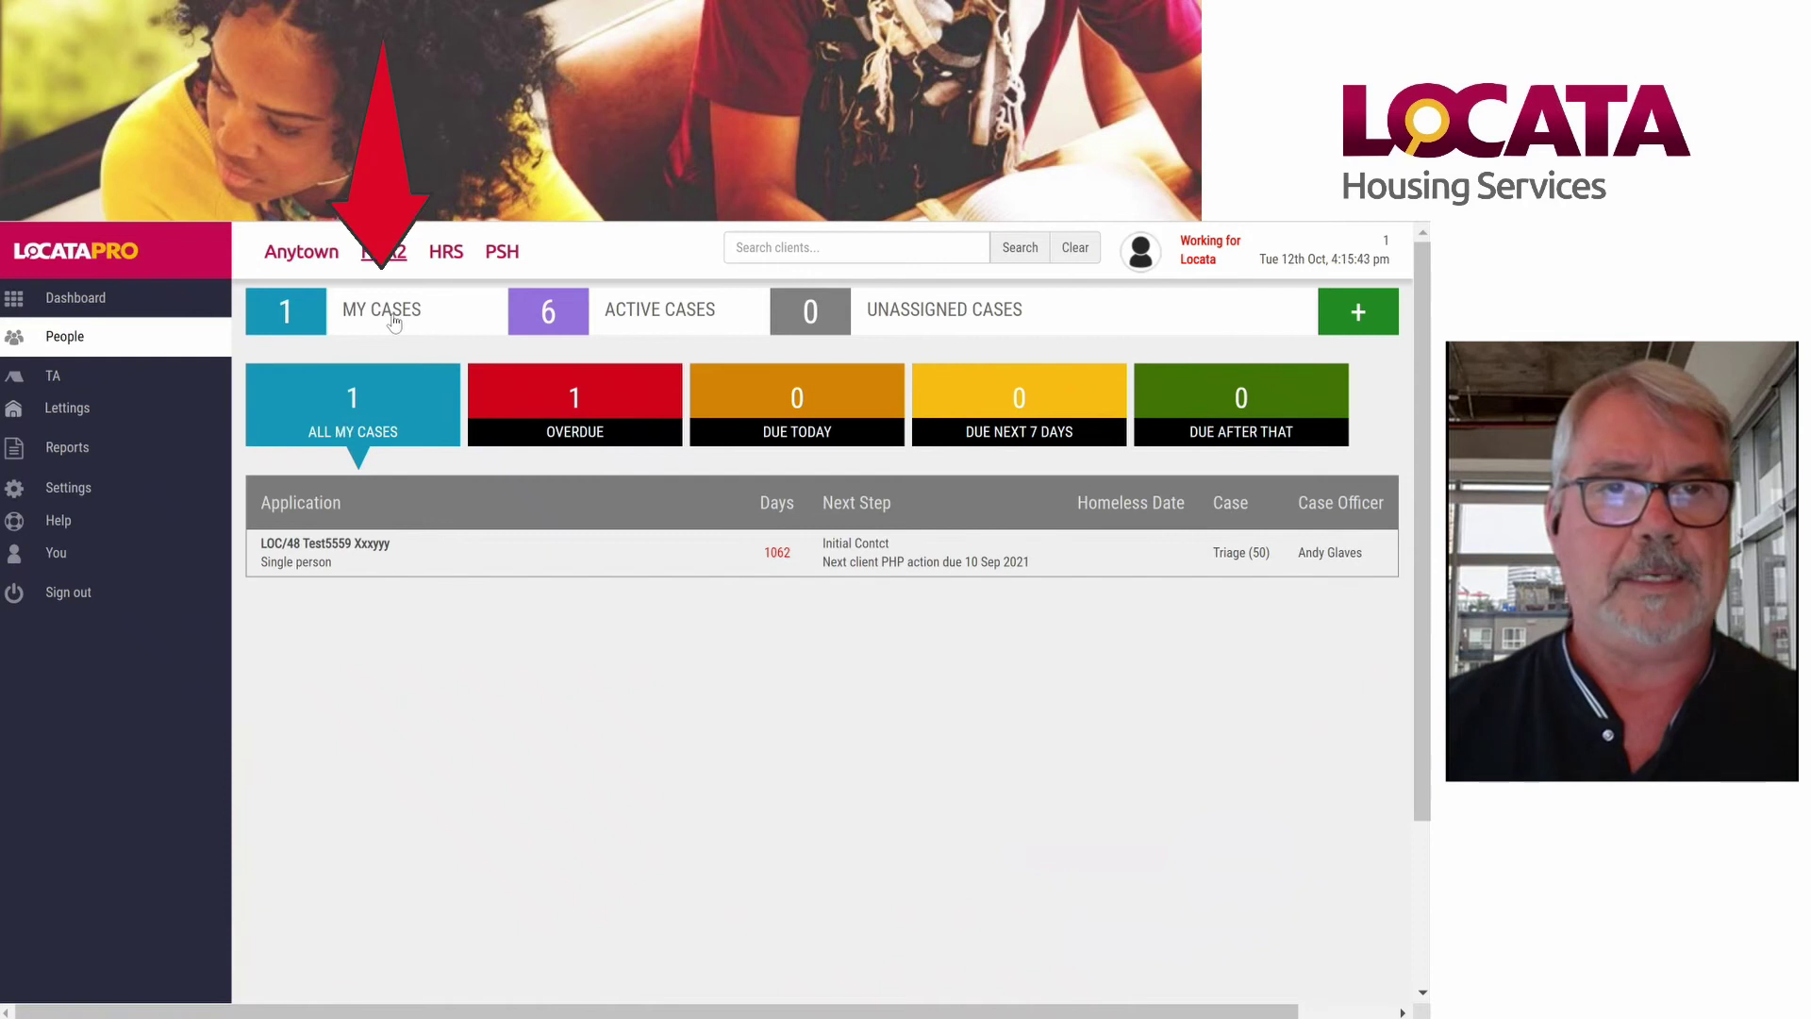
left_click(675, 314)
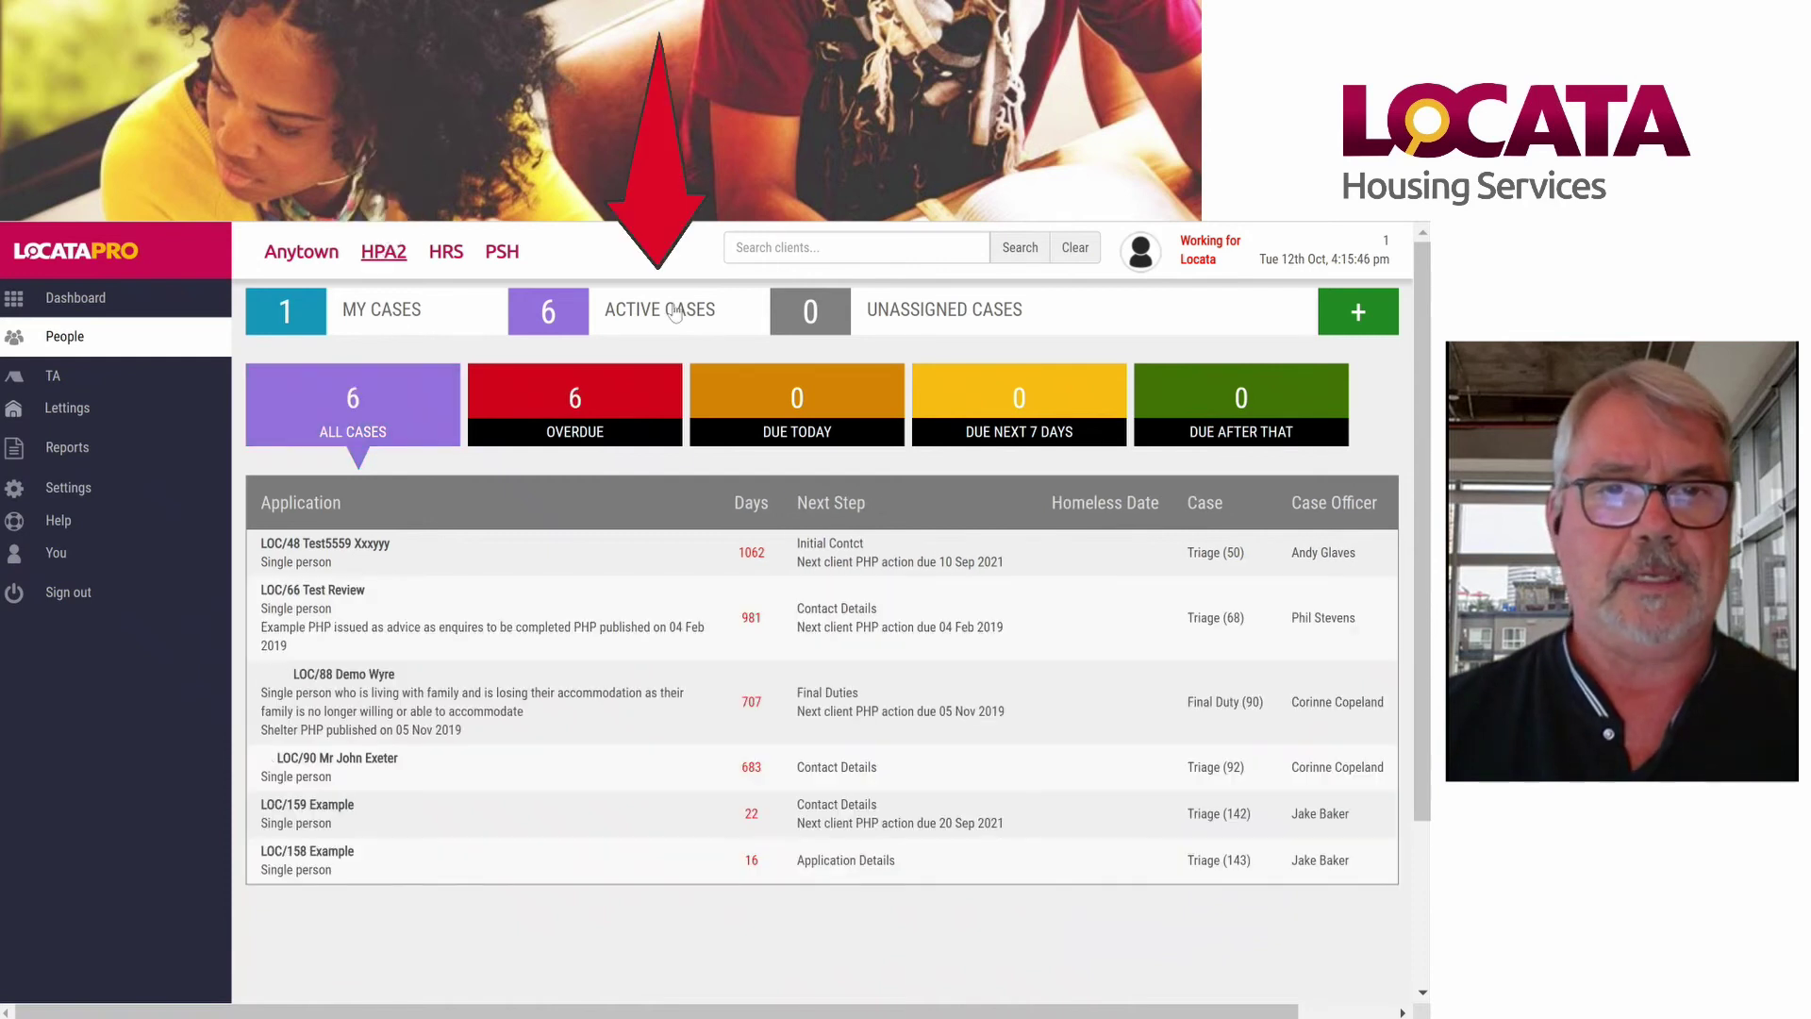
left_click(299, 556)
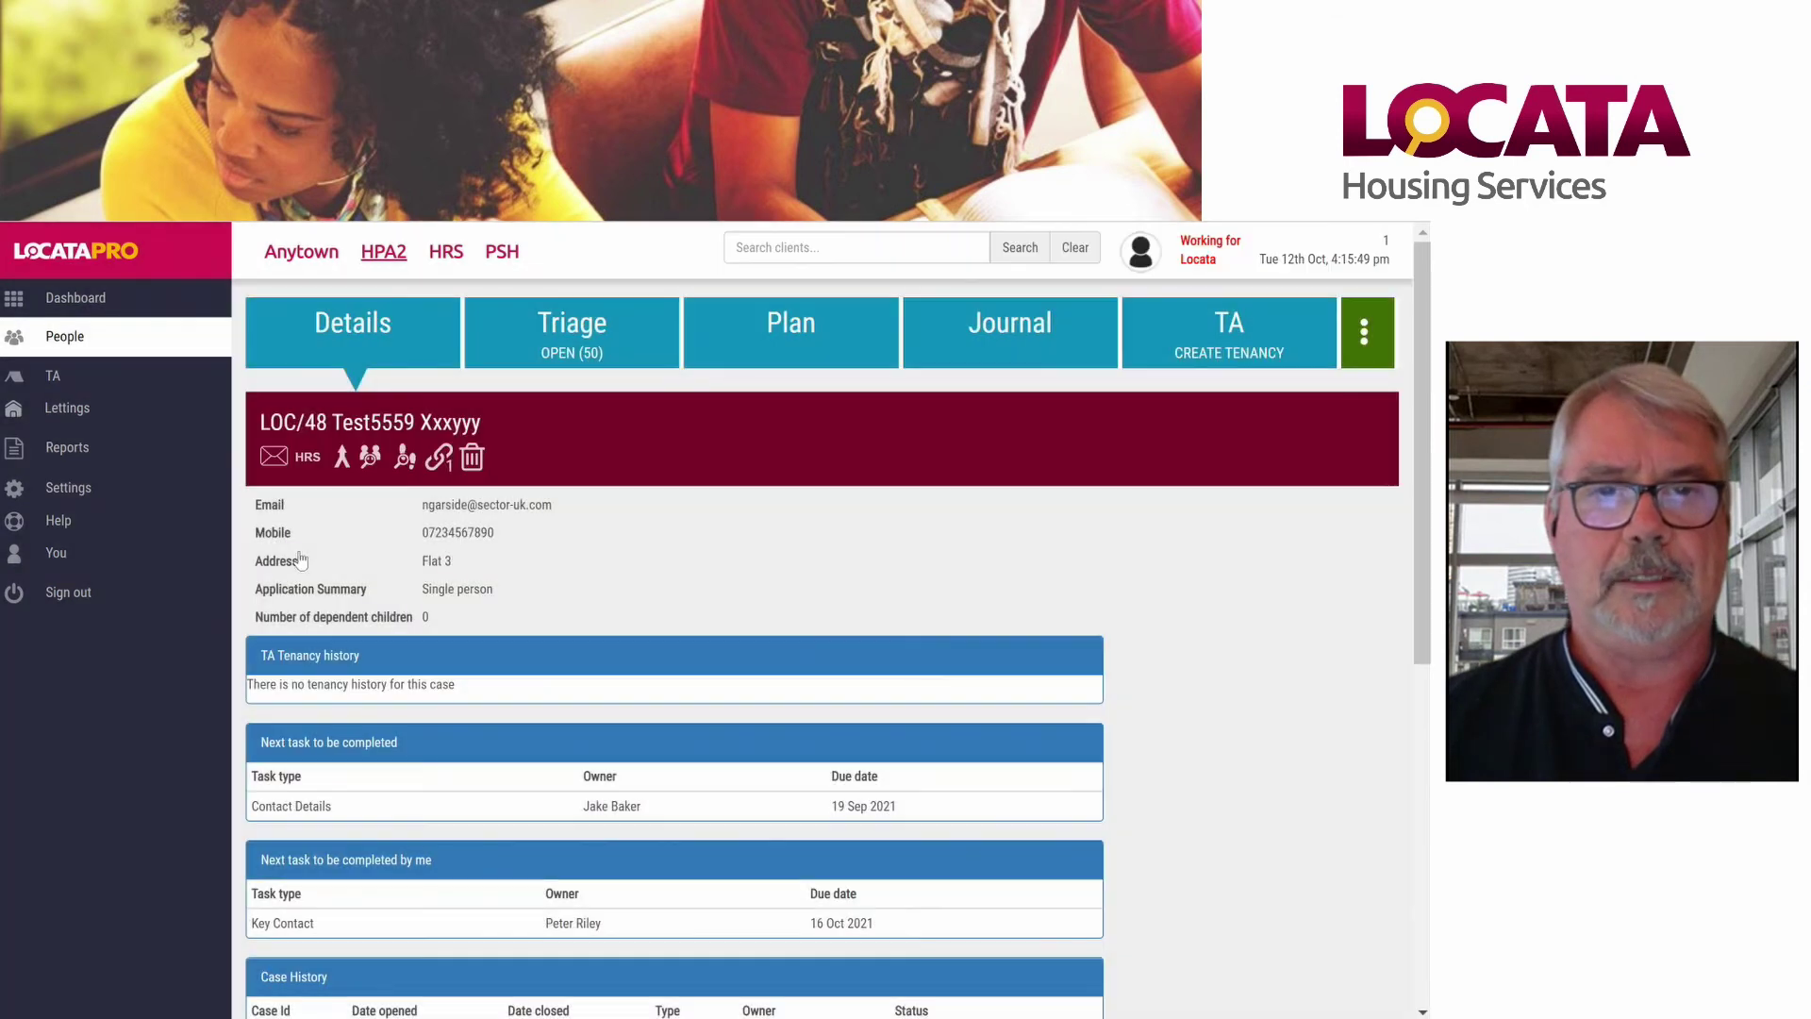
left_click(572, 350)
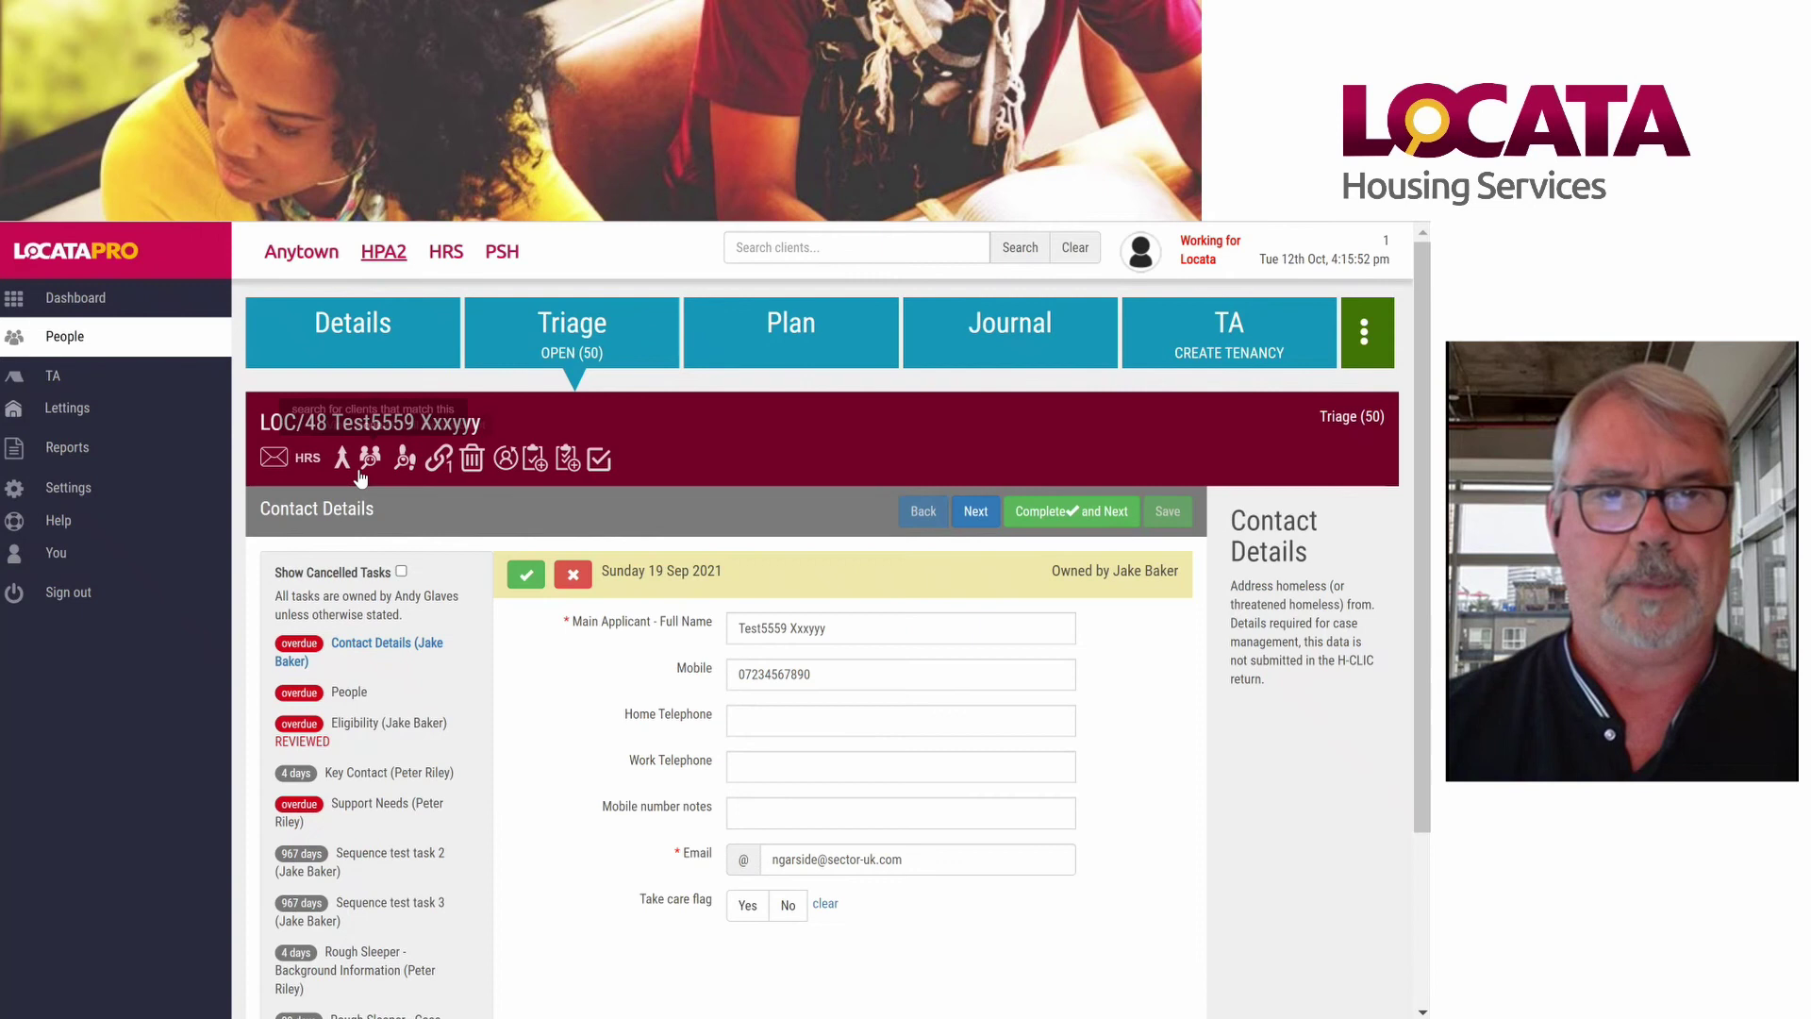
Step: Check which ad hoc tasks can be added to the open Triage case
left_click(543, 466)
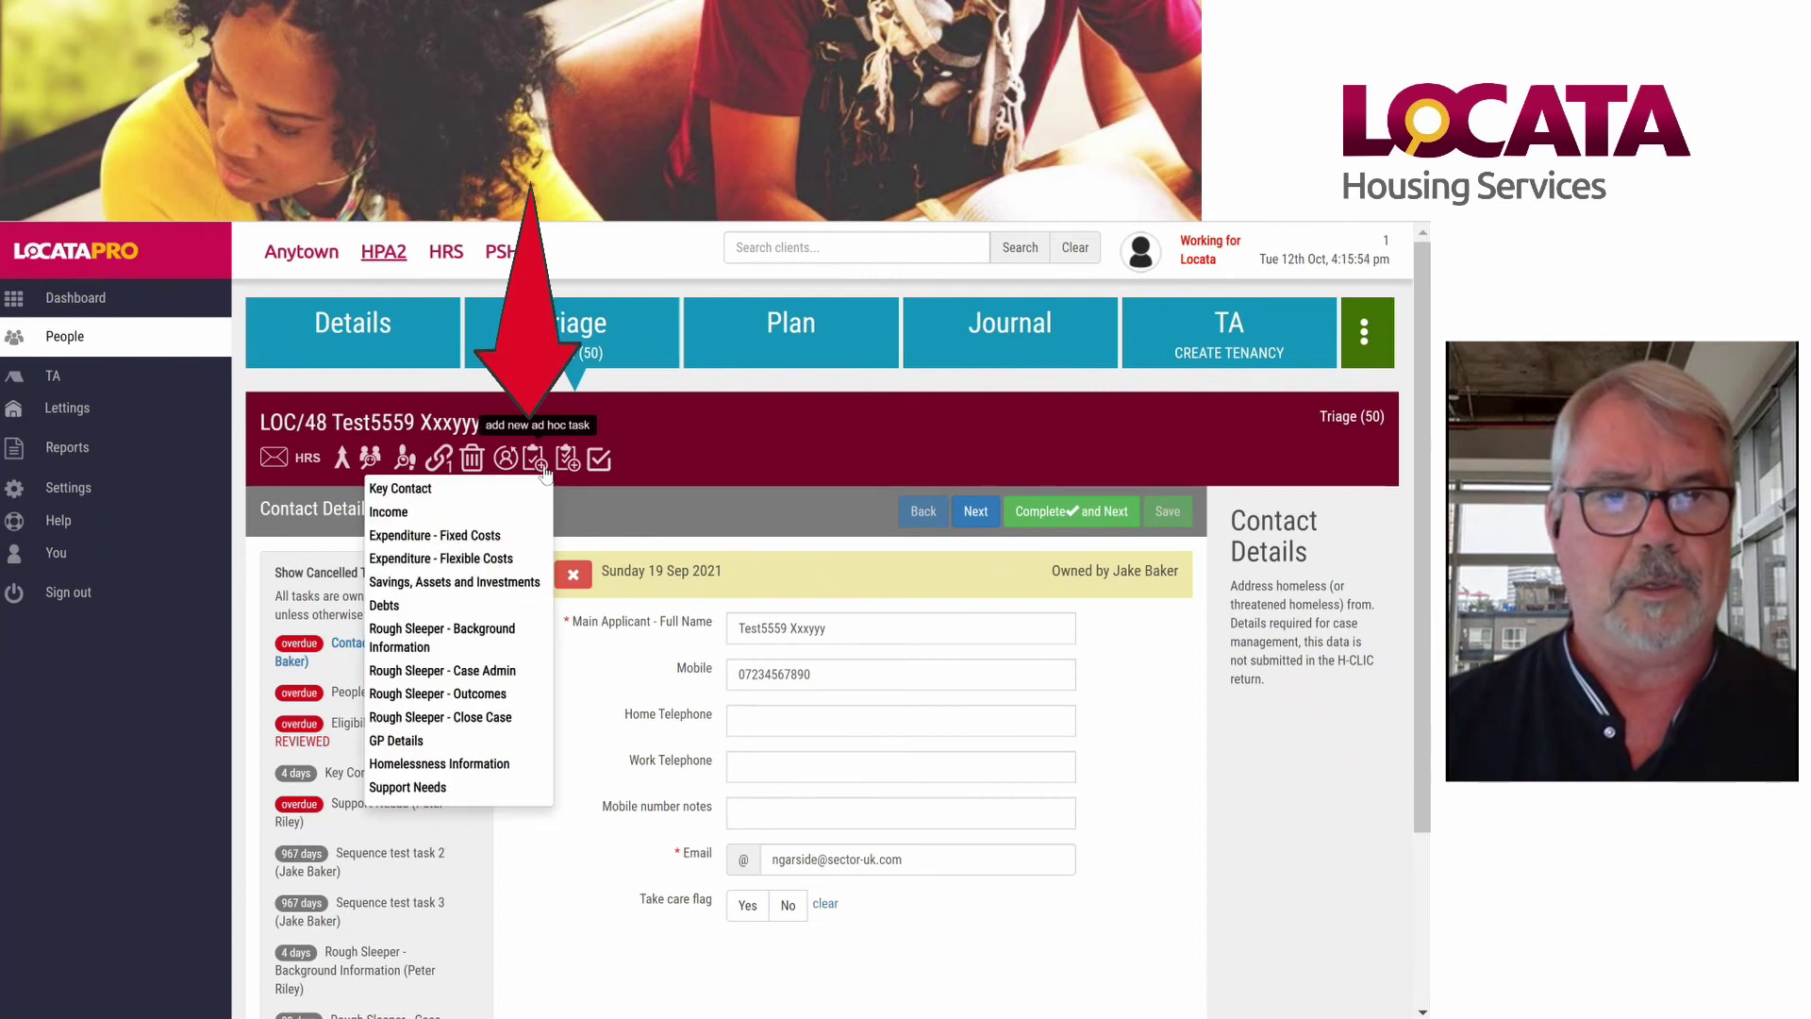
scroll(450, 617, "down", 3)
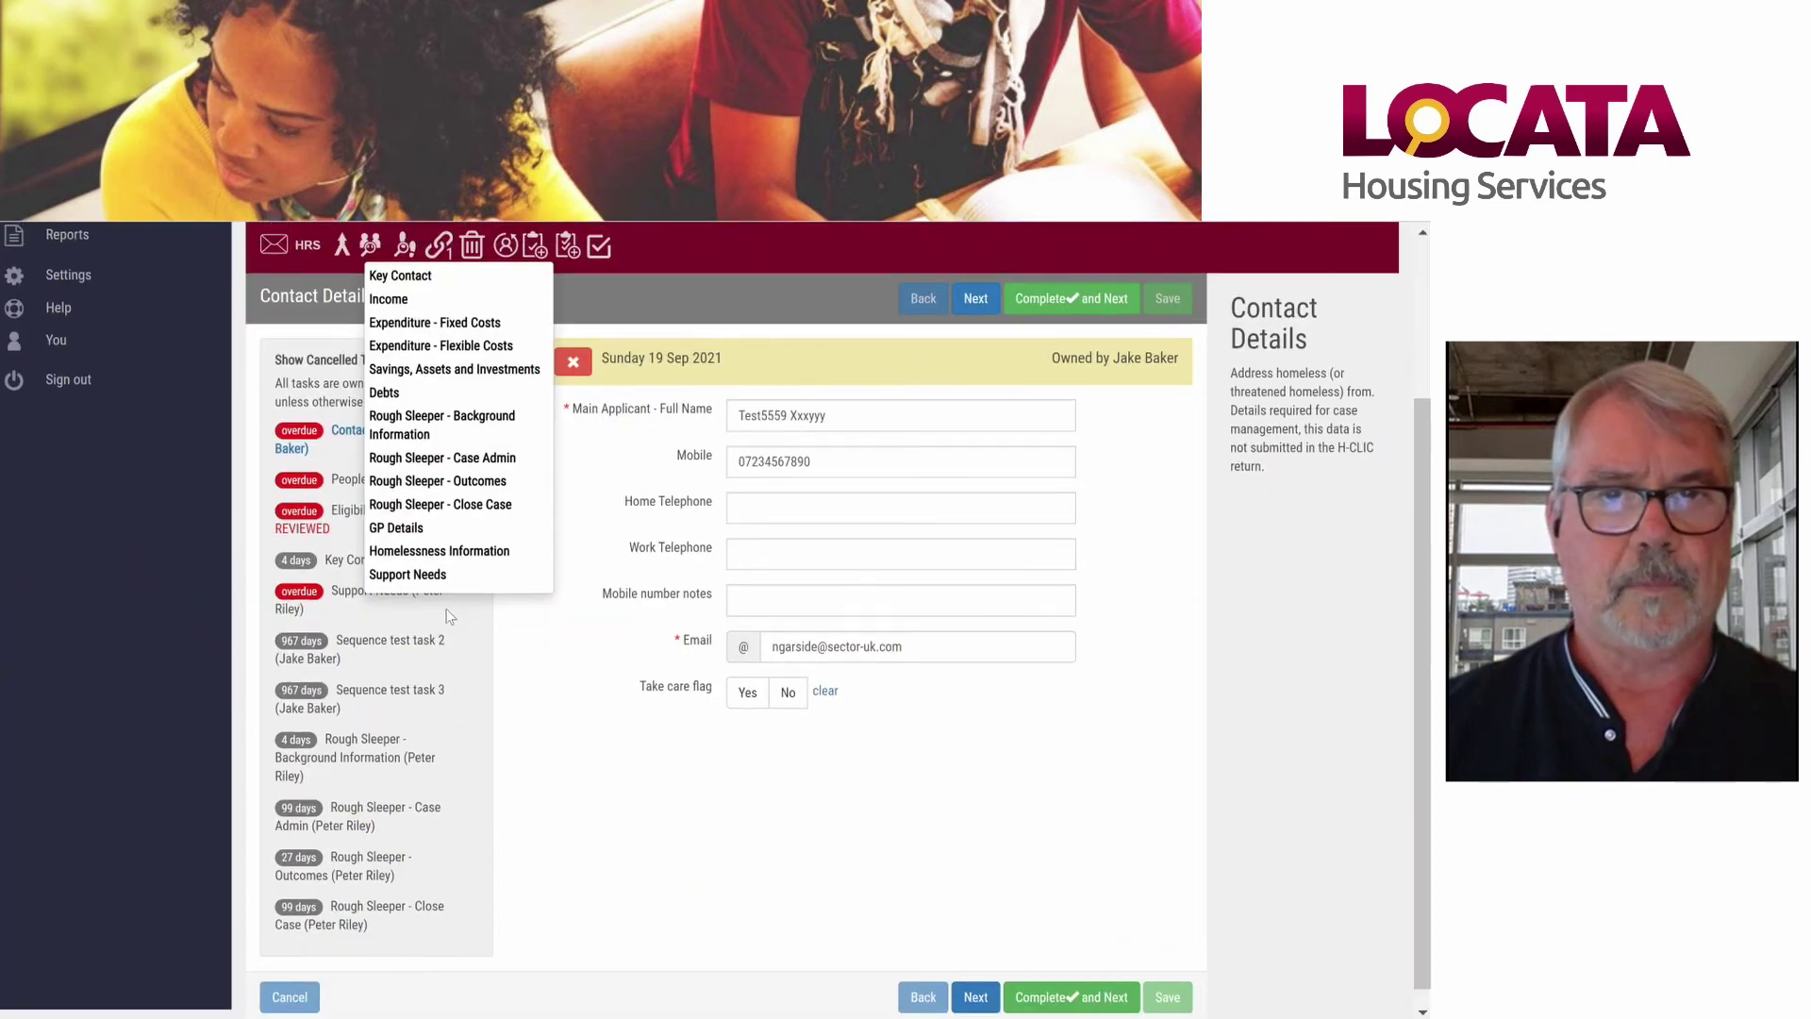
scroll(450, 616, "up", 3)
Step: Try to add the Add call contact group of tasks to the Triage case
left_click(569, 461)
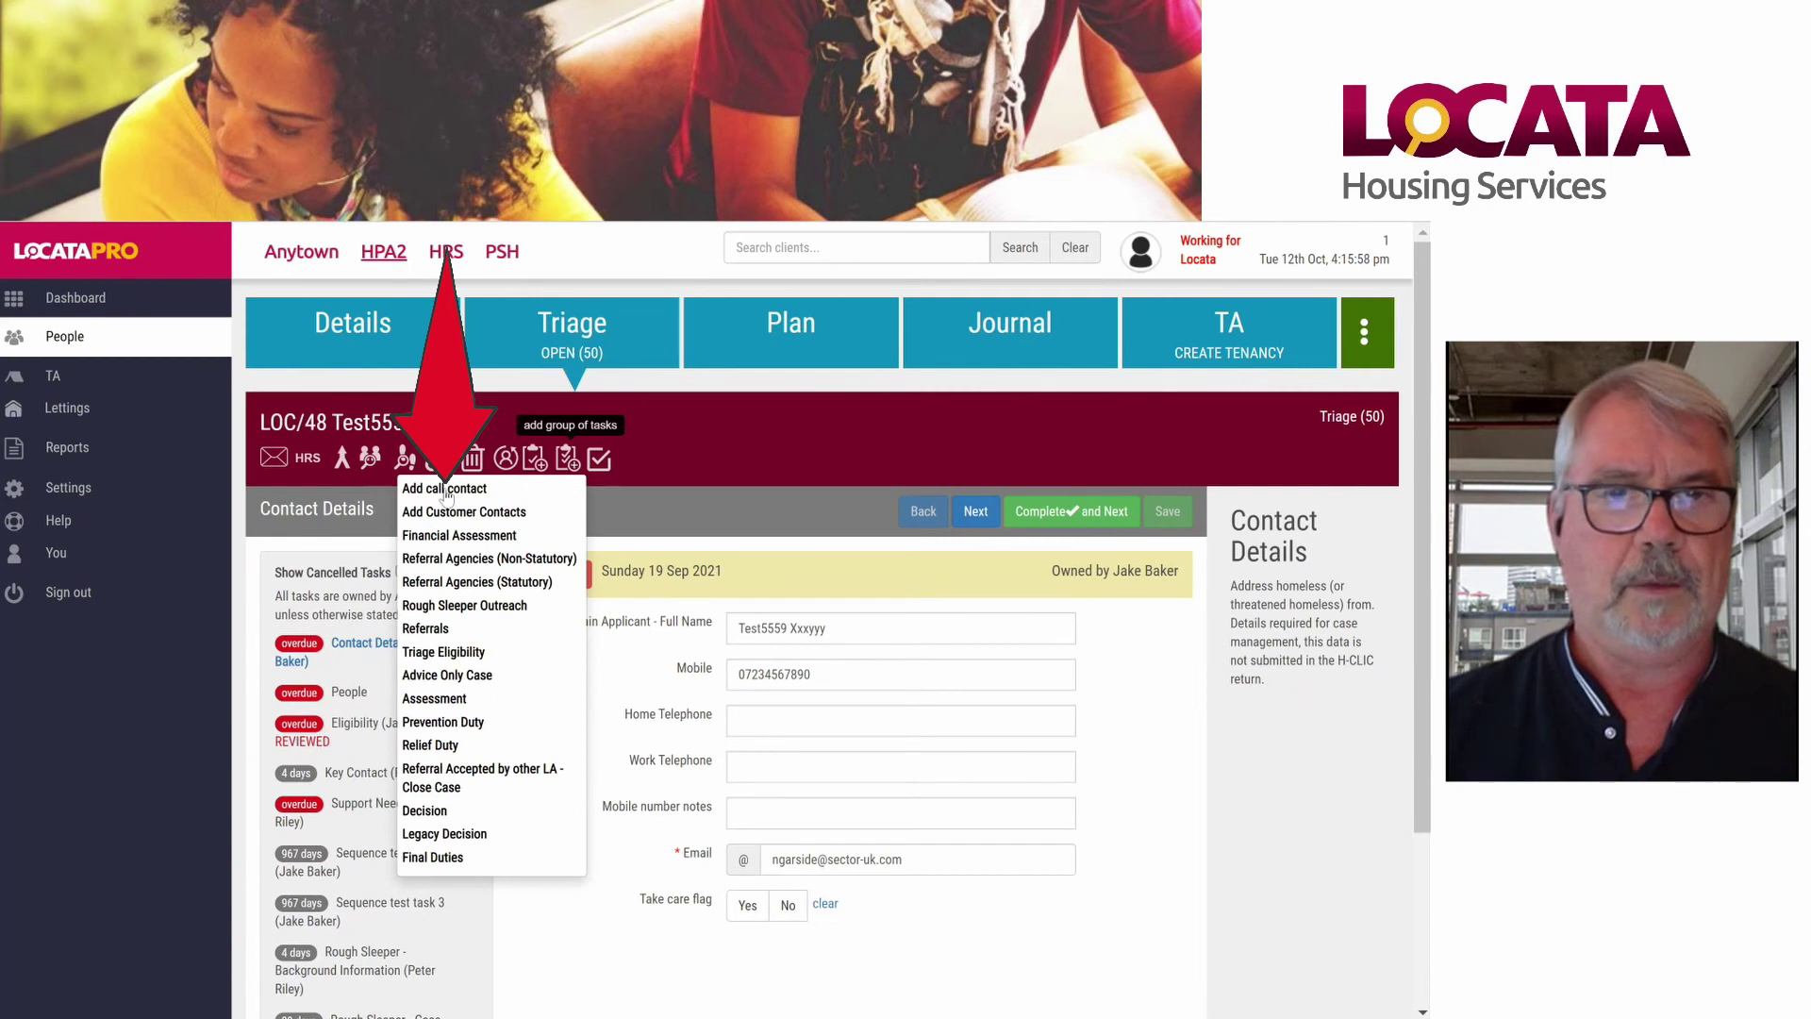
left_click(446, 488)
scroll(436, 683, "down", 3)
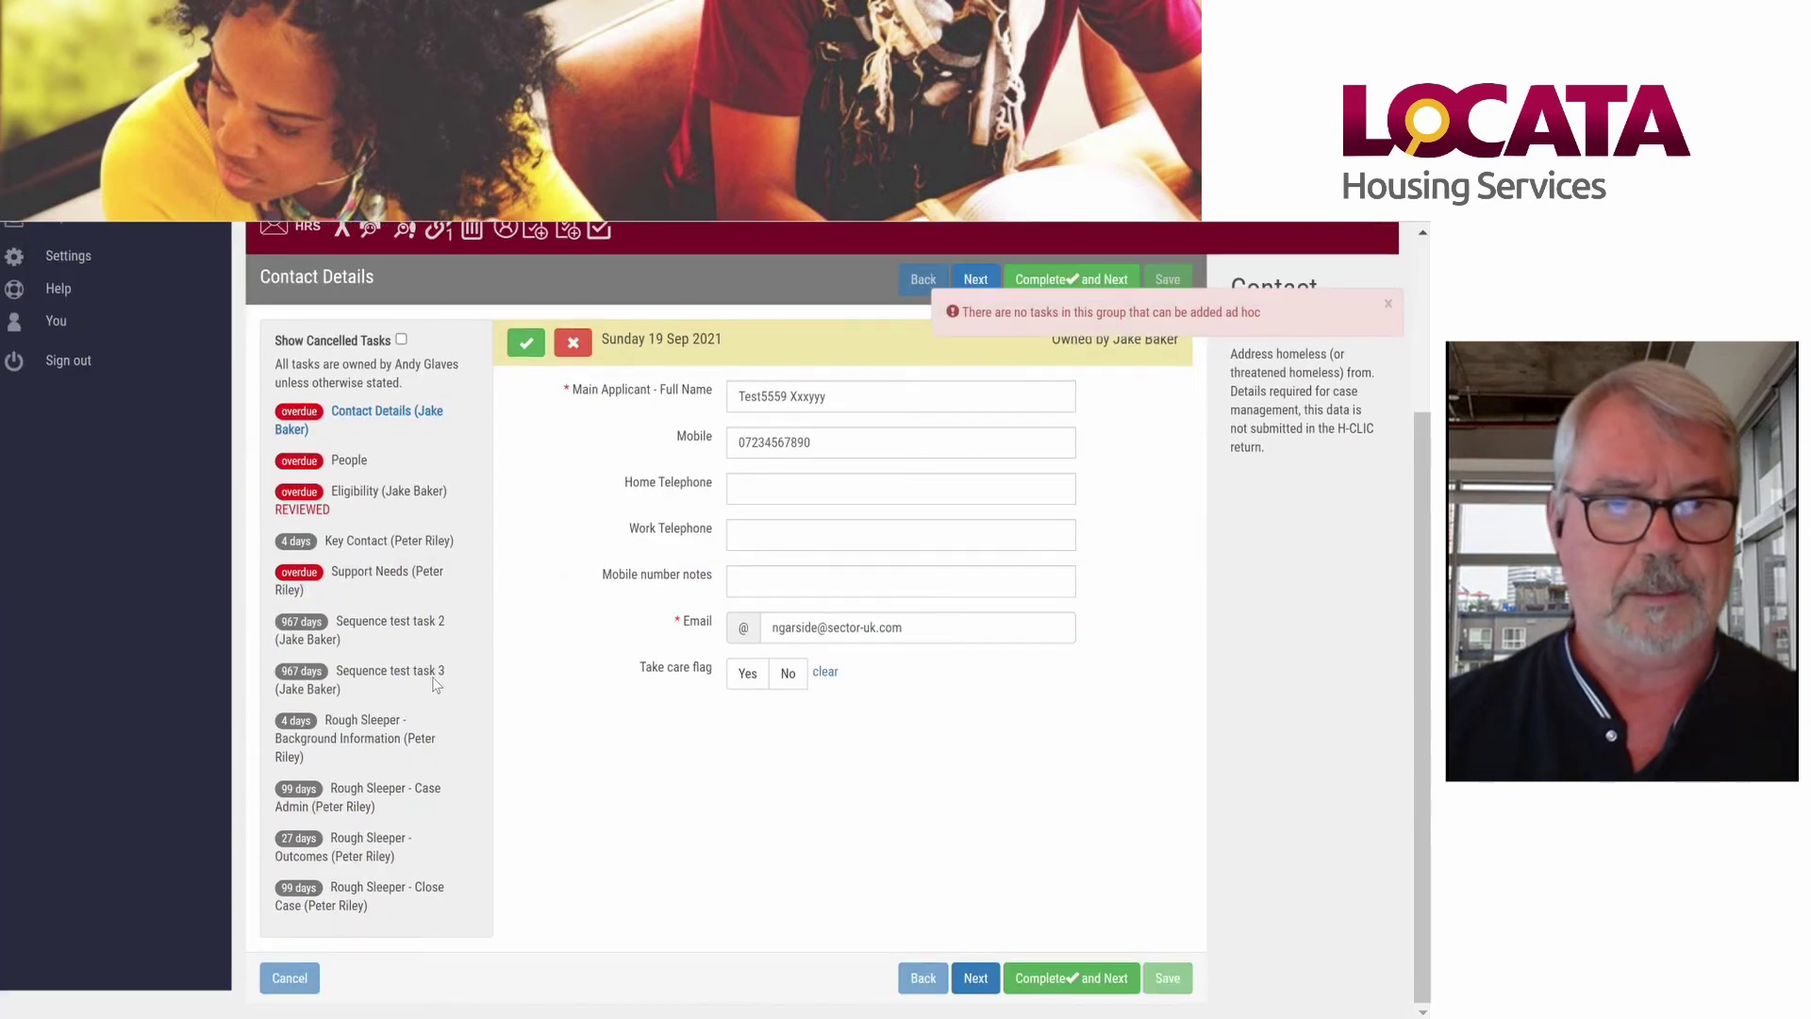